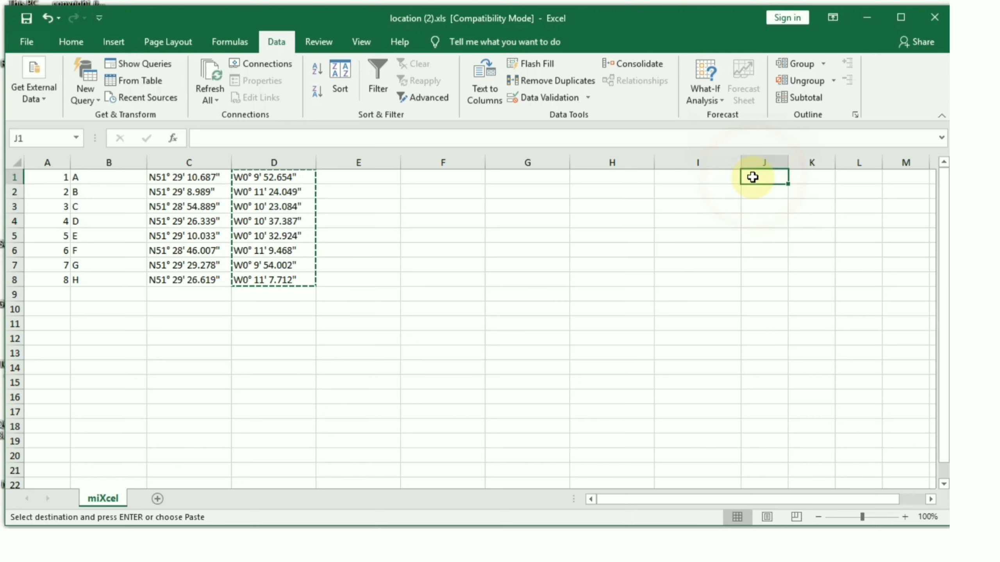
Paste the cut longitude values into column J starting at J1 and widen the column to fit them
right_click(753, 176)
left_click(783, 242)
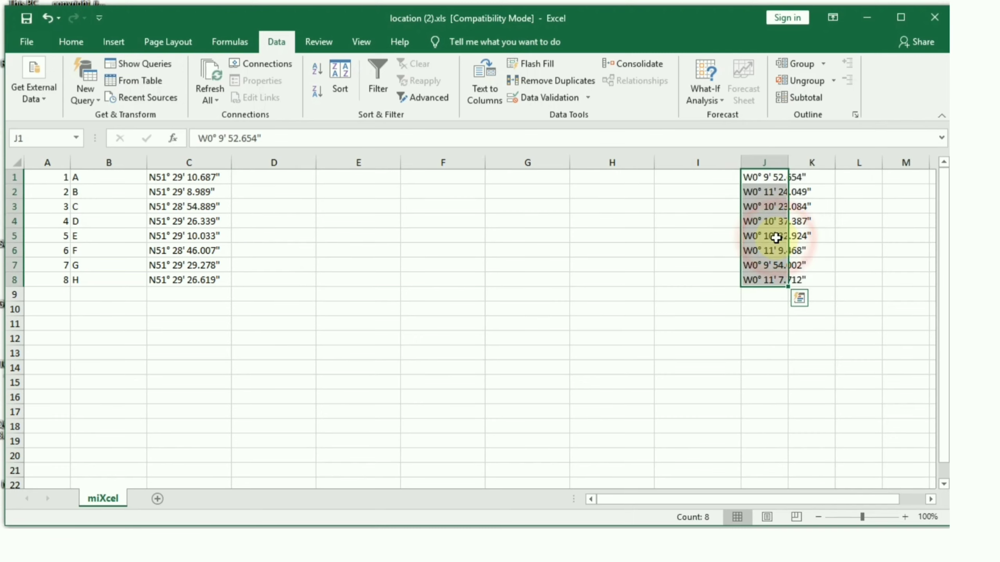
left_click_drag(786, 162, 828, 162)
left_click(494, 336)
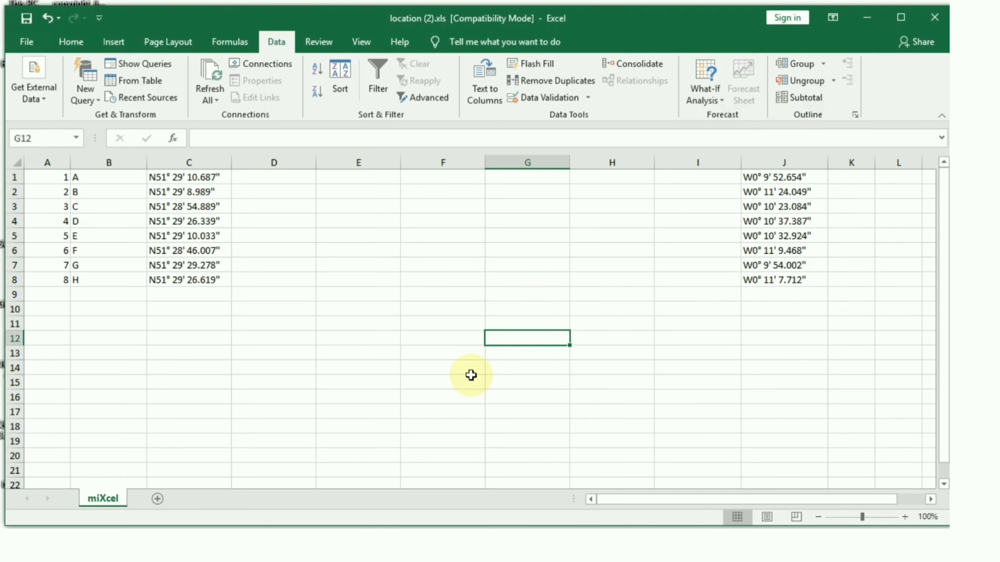
Copy the degree symbol (°) from the latitude text in C1, leaving the cell's content unchanged
left_click(179, 180)
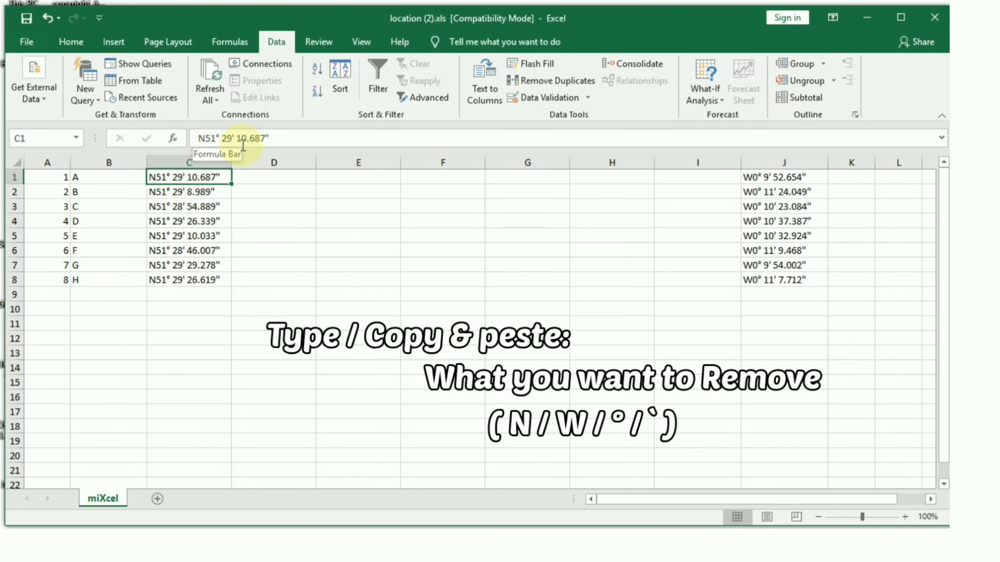
left_click_drag(221, 139, 218, 138)
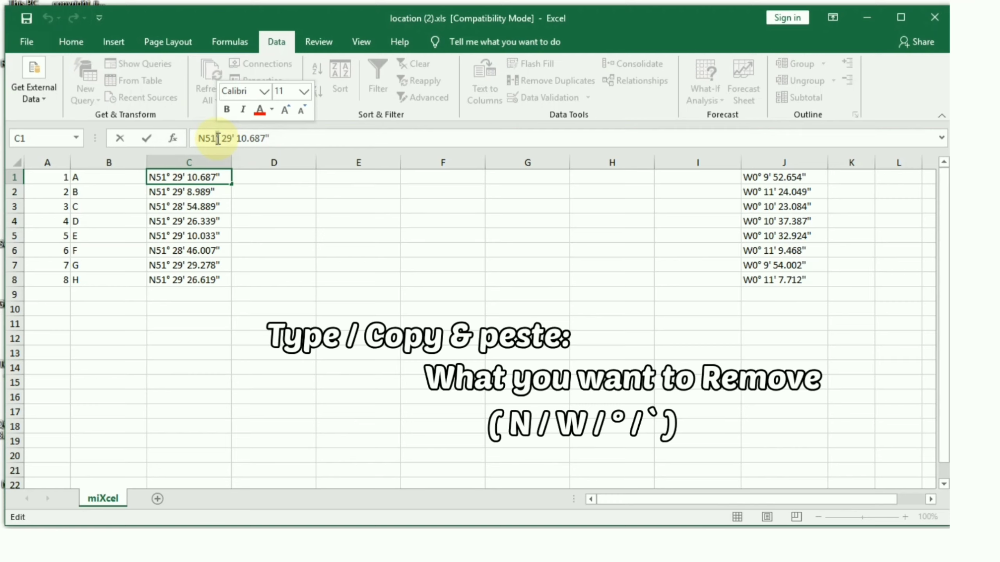
right_click(216, 136)
left_click(249, 165)
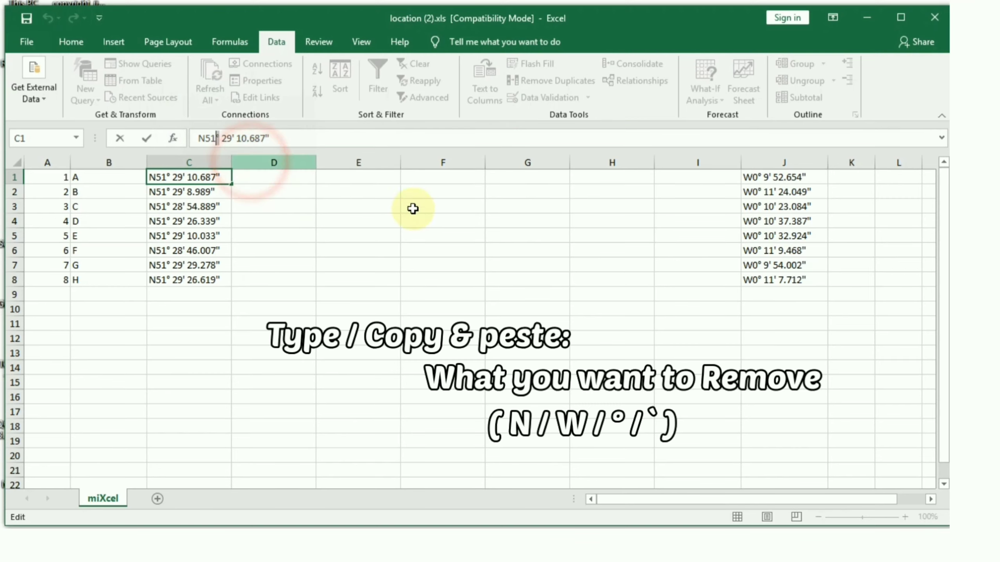
left_click(424, 232)
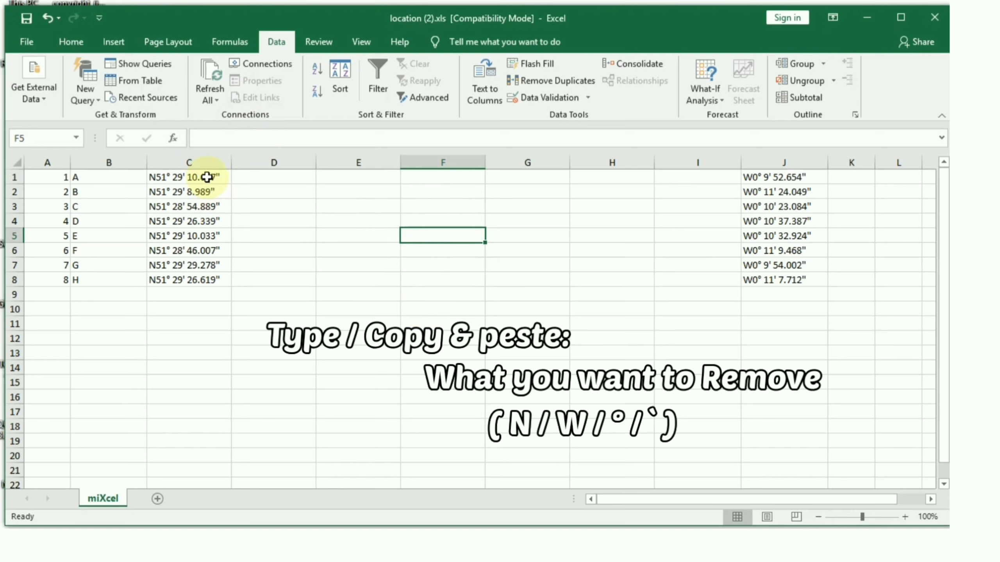
Split column C with Text to Columns as delimited data, using N as the other delimiter and General format
left_click(198, 159)
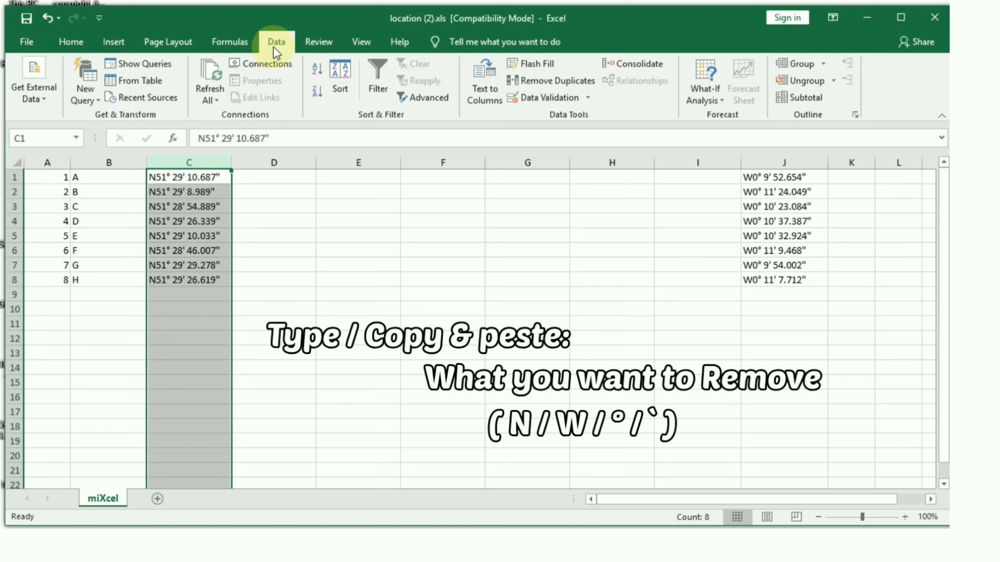
left_click(486, 82)
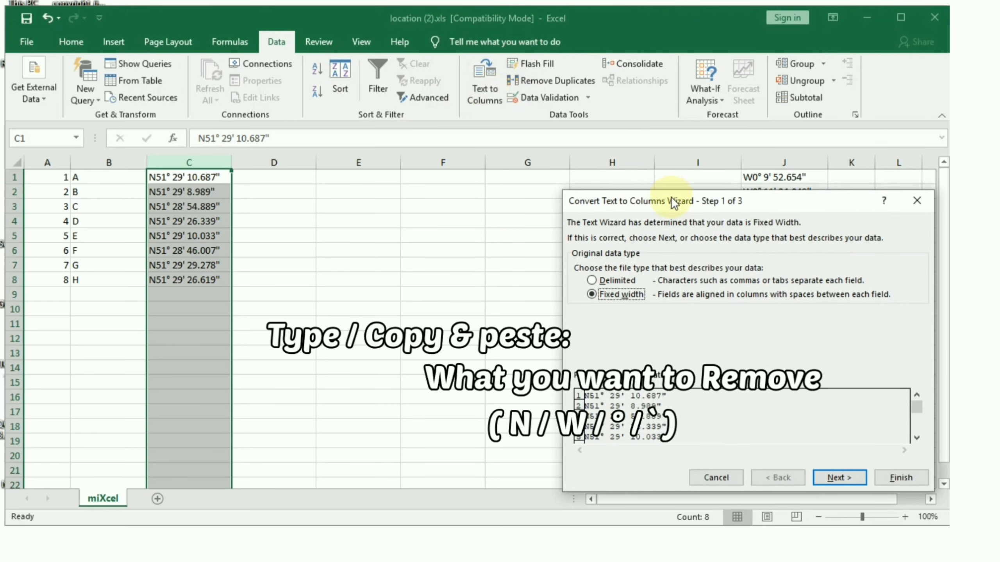
left_click_drag(671, 197, 514, 56)
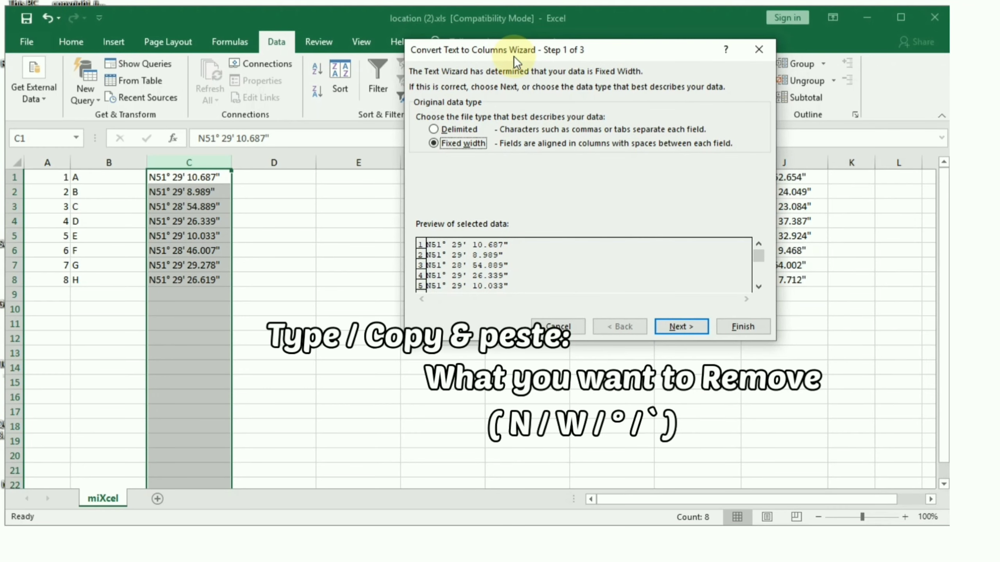
left_click(434, 130)
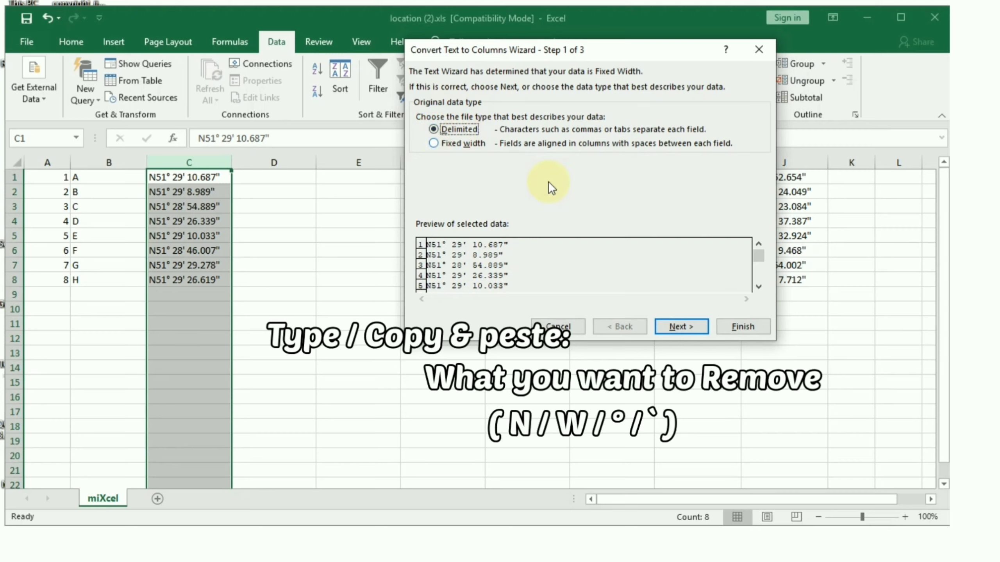
left_click(688, 327)
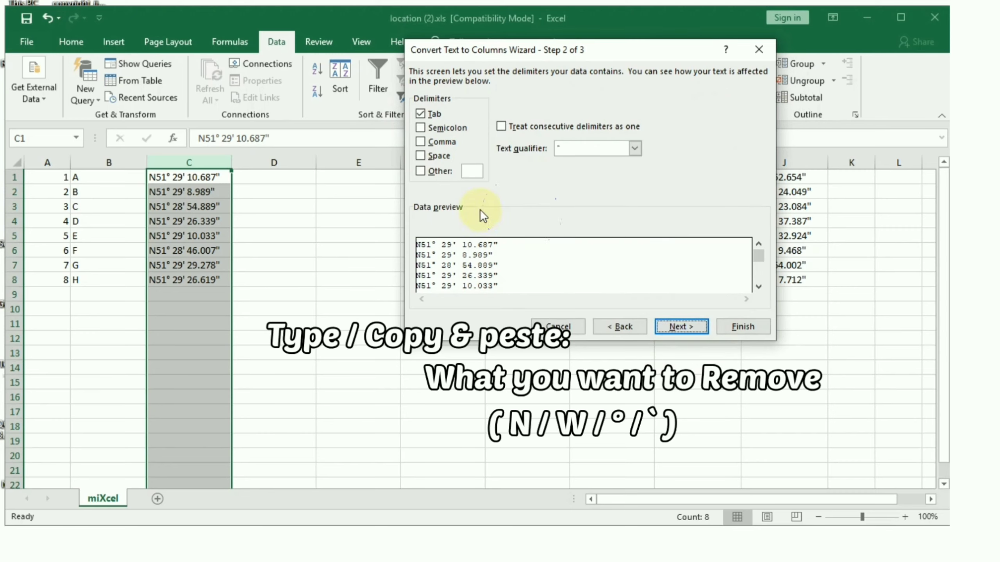
left_click(471, 171)
left_click(469, 169)
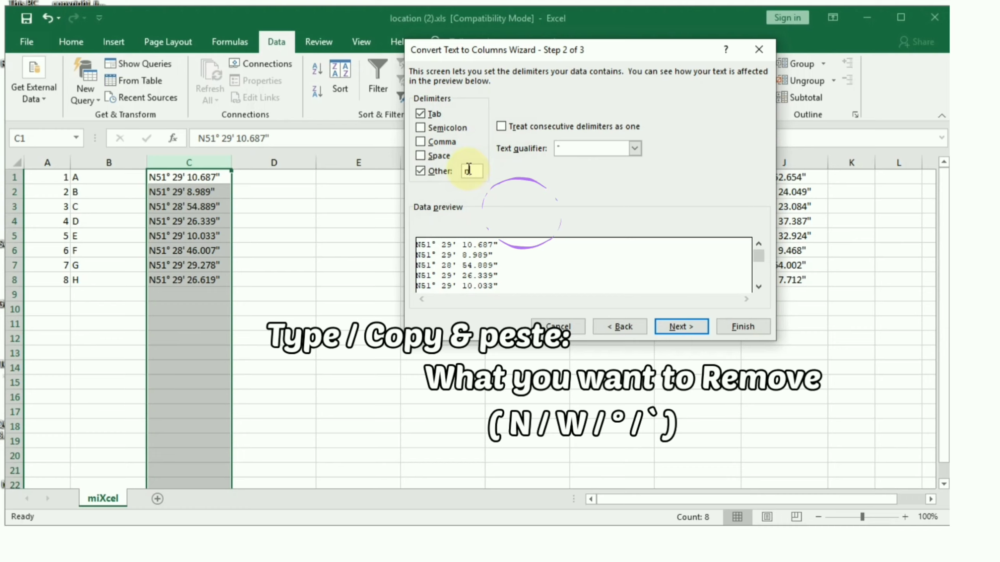
type("N")
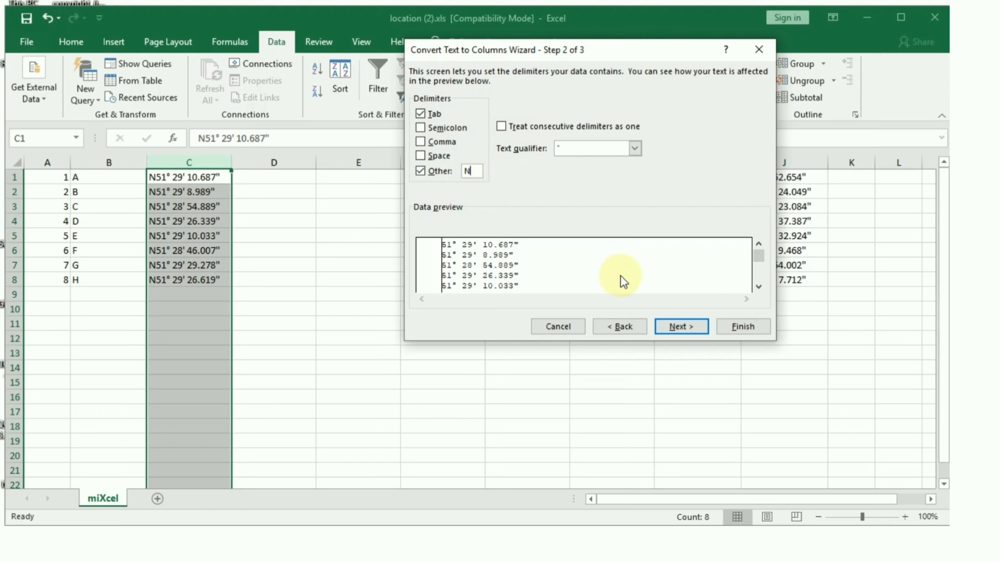
left_click(687, 325)
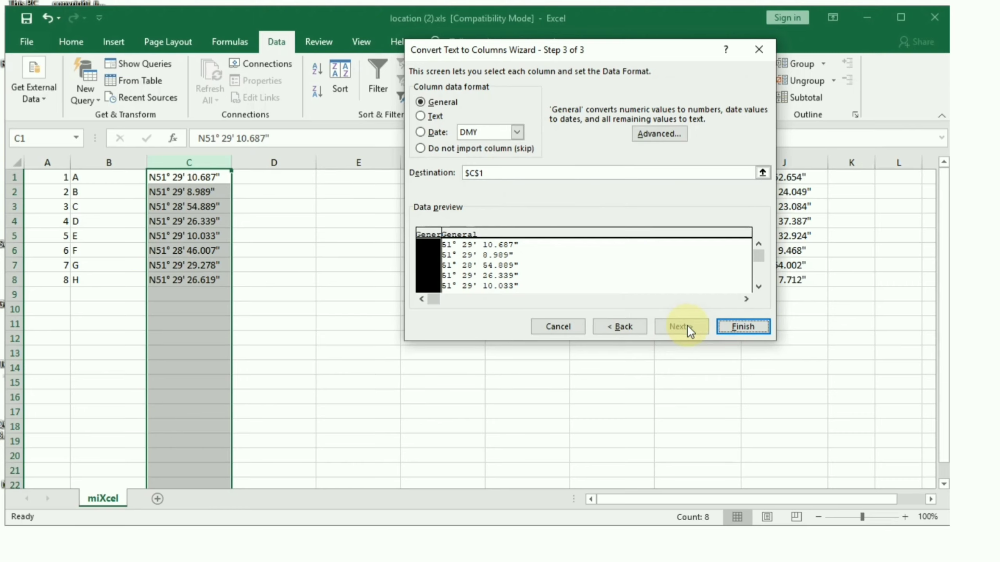
left_click(740, 327)
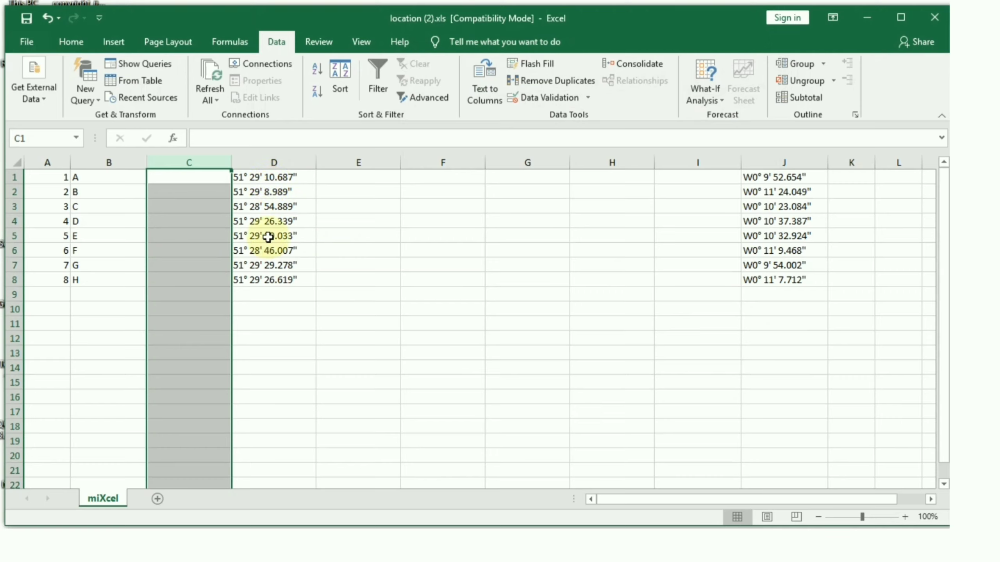
Split column D with Text to Columns as delimited data, using the degree symbol ° as the other delimiter
left_click(264, 161)
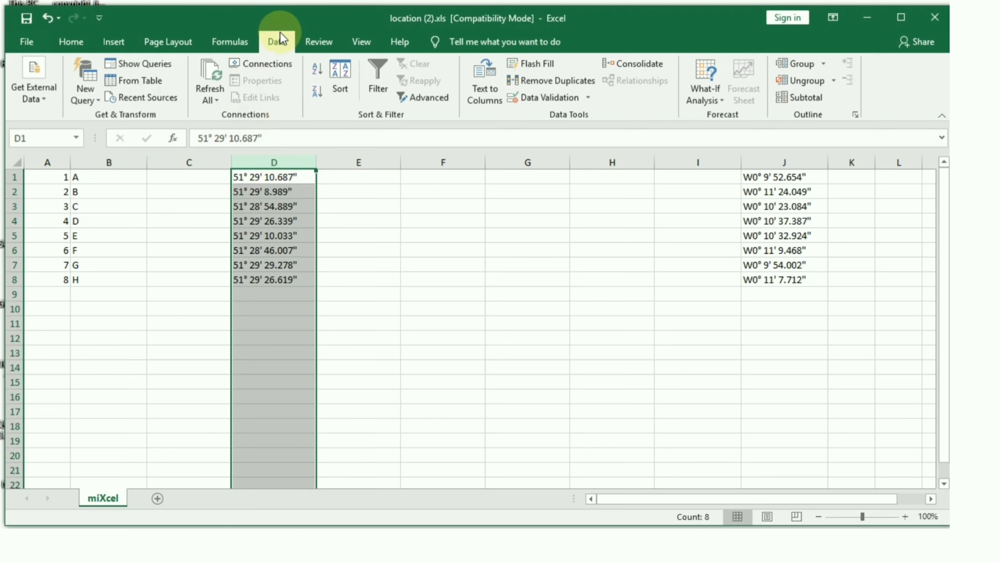
left_click(482, 83)
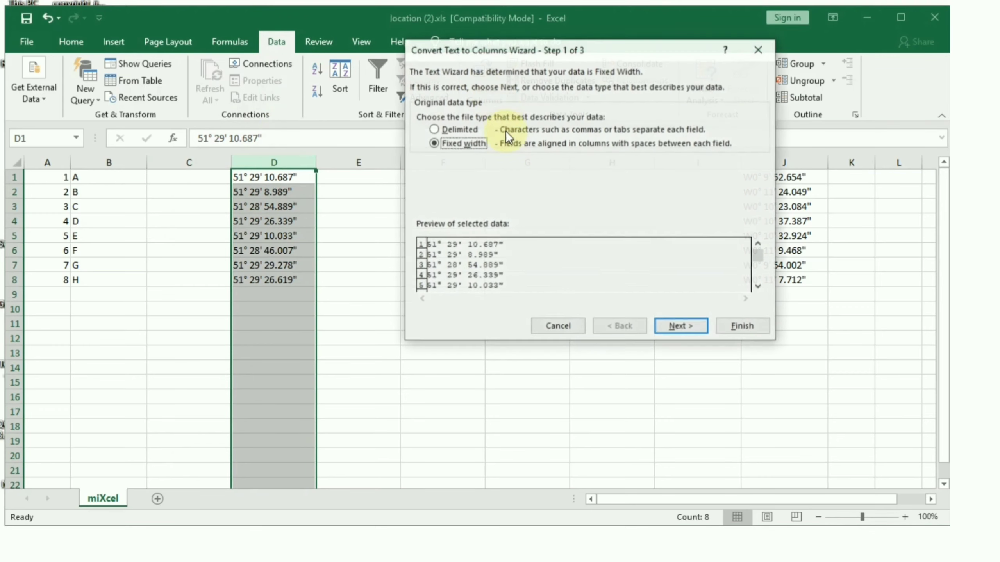
left_click(437, 130)
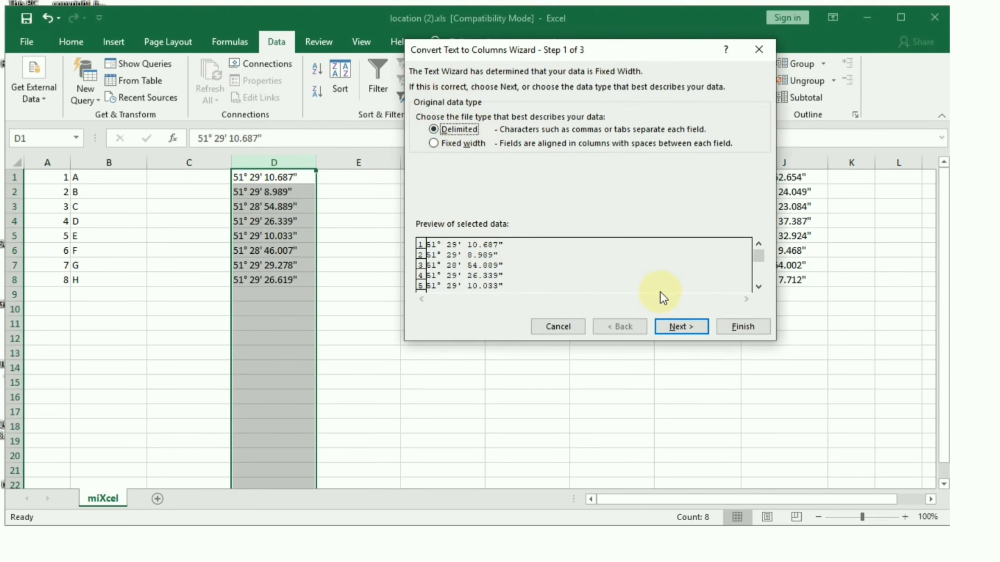
left_click(681, 329)
left_click(477, 174)
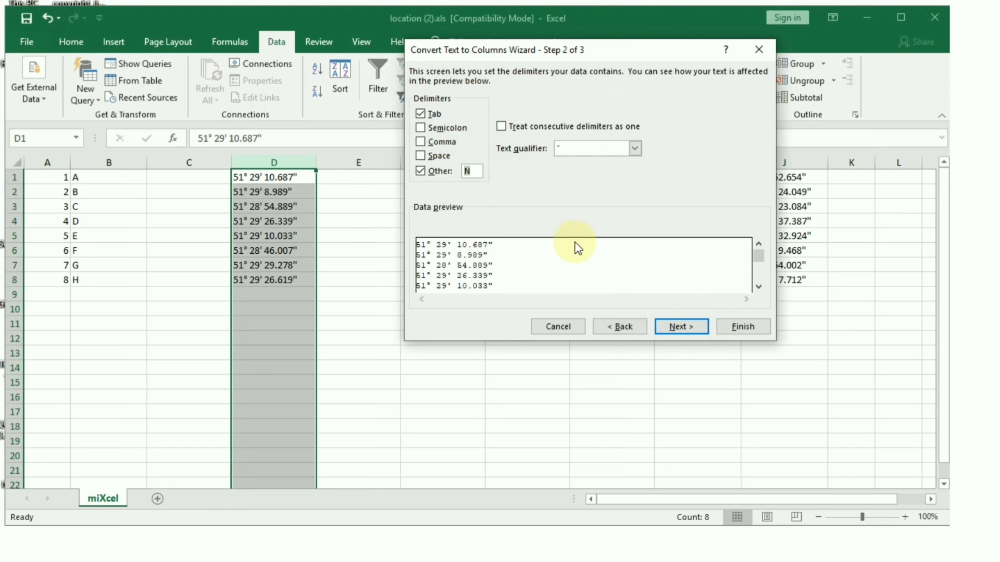
type("°")
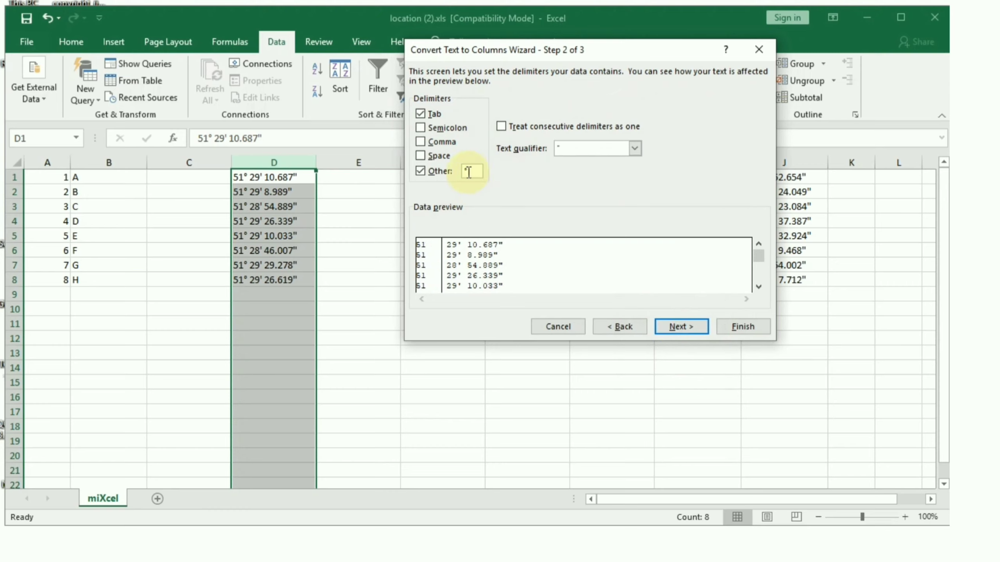
left_click(676, 328)
left_click(736, 323)
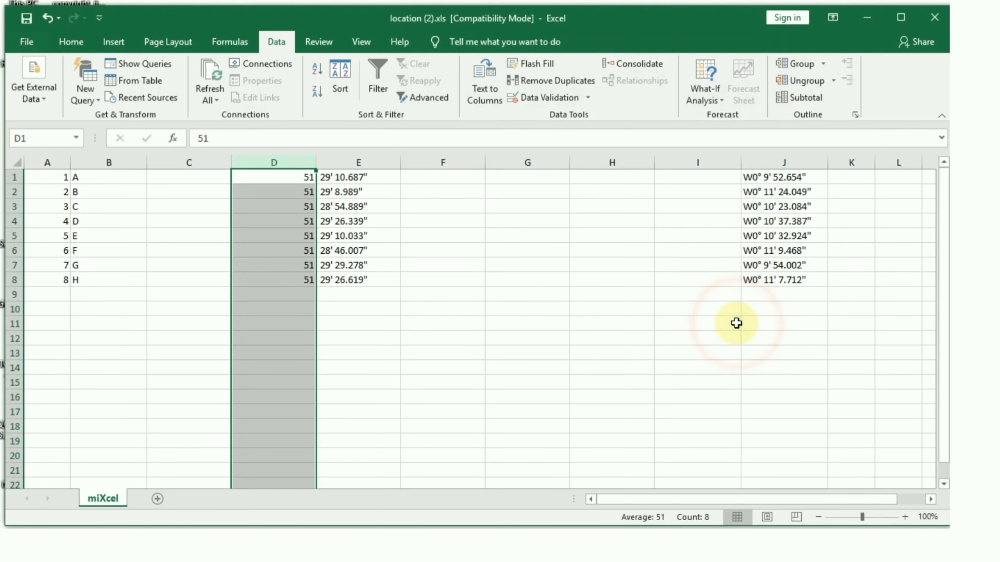
Copy the minutes mark (') from the text in E1 without editing the cell
left_click(340, 176)
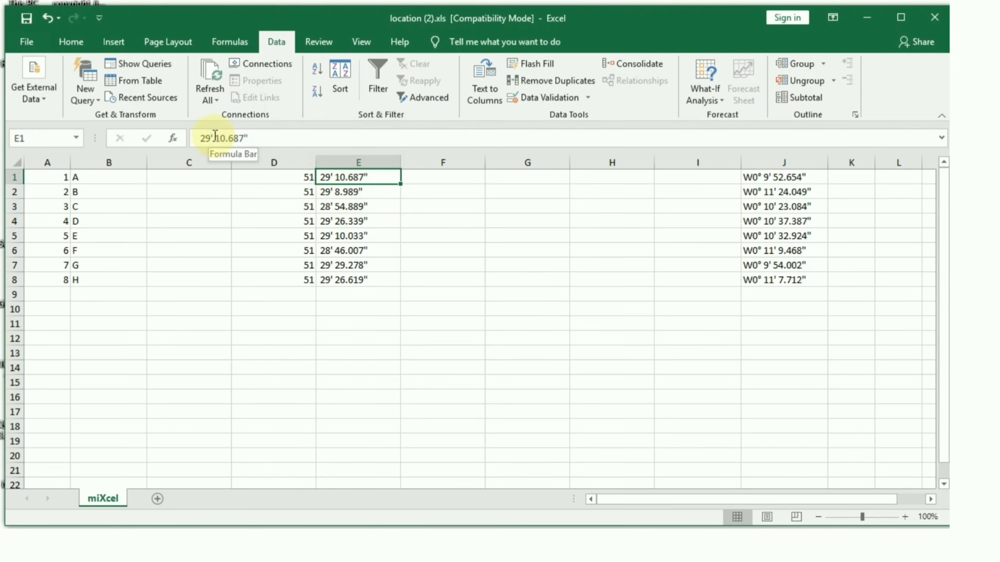
left_click(213, 138)
right_click(208, 138)
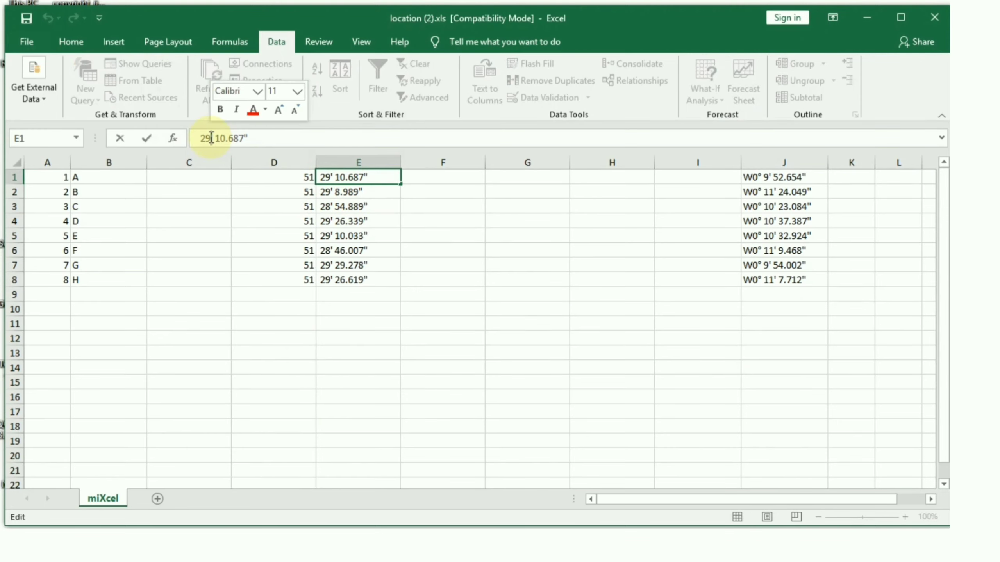
left_click(241, 163)
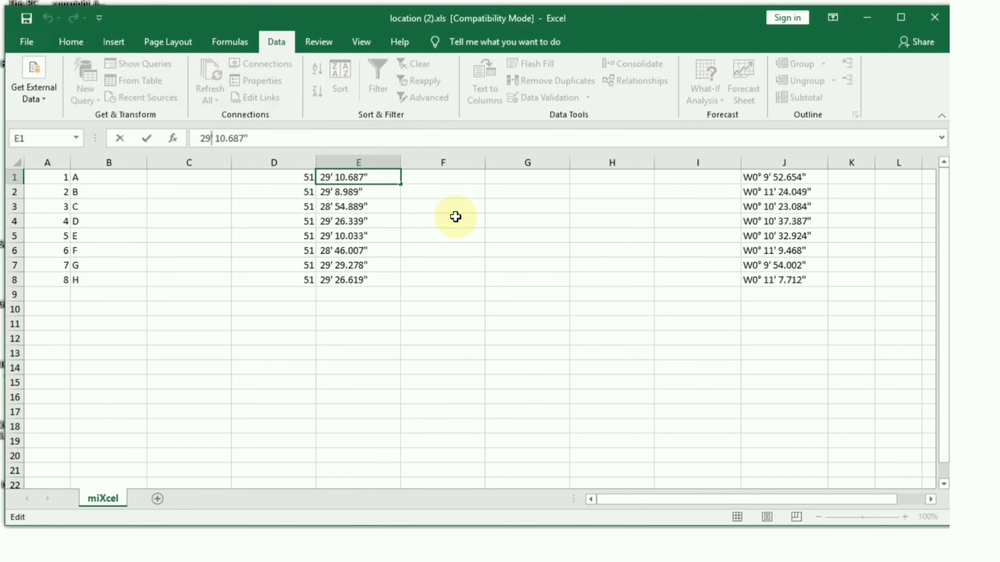
left_click_drag(451, 216, 486, 218)
Split column E with Text to Columns as delimited data, using the minutes mark ' as the other delimiter
left_click(357, 162)
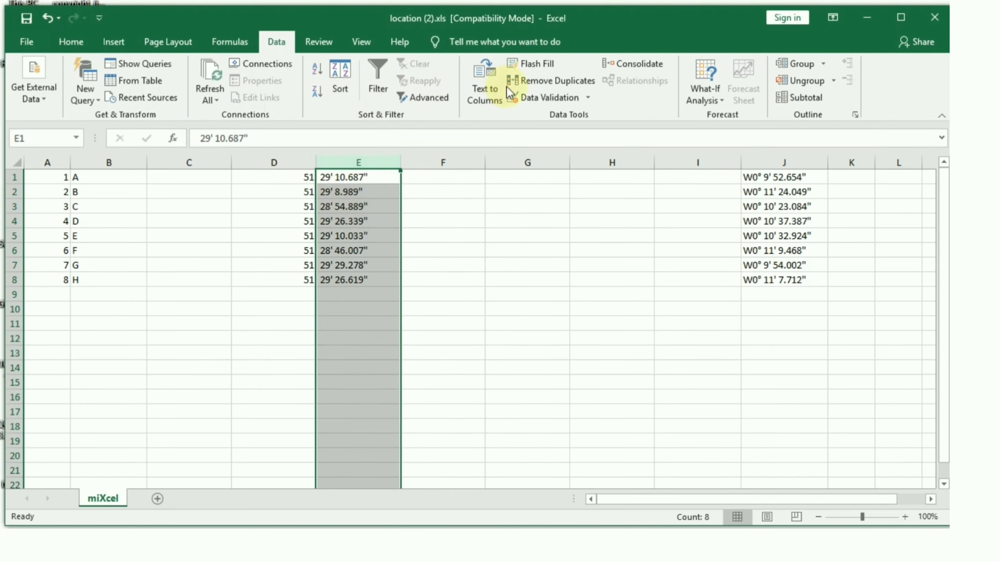
left_click(494, 89)
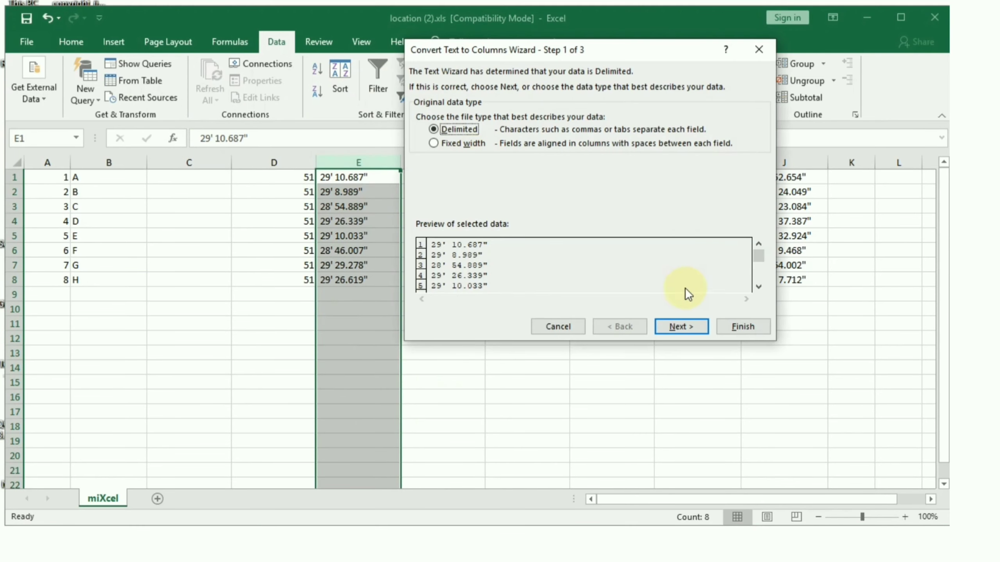
left_click(682, 326)
left_click(471, 170)
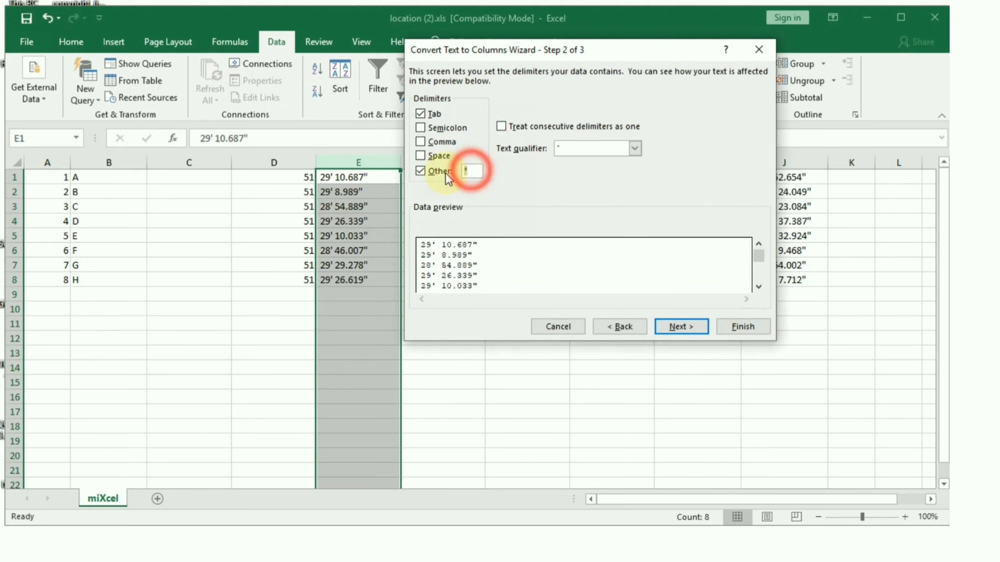
type("'")
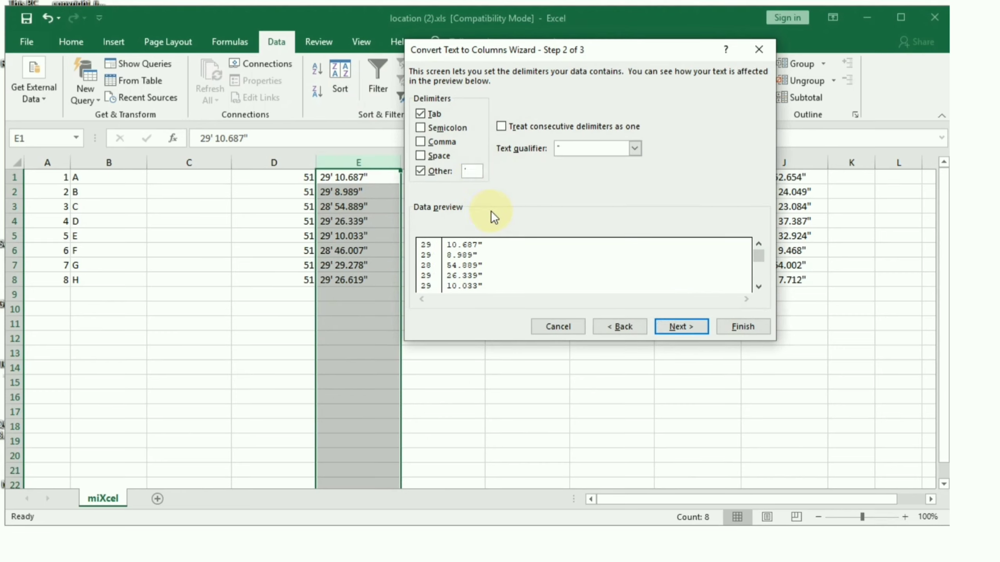
left_click(680, 328)
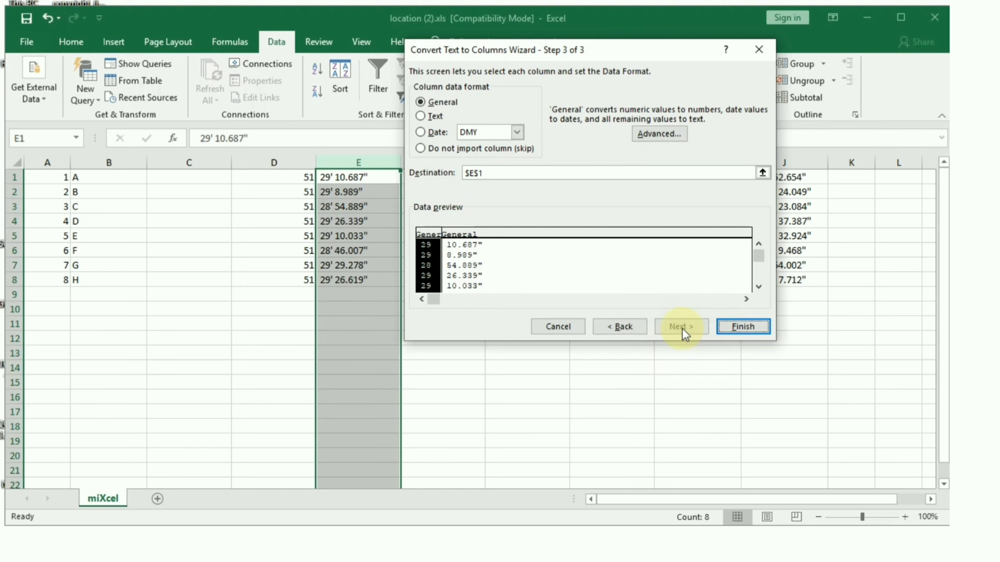
left_click(742, 327)
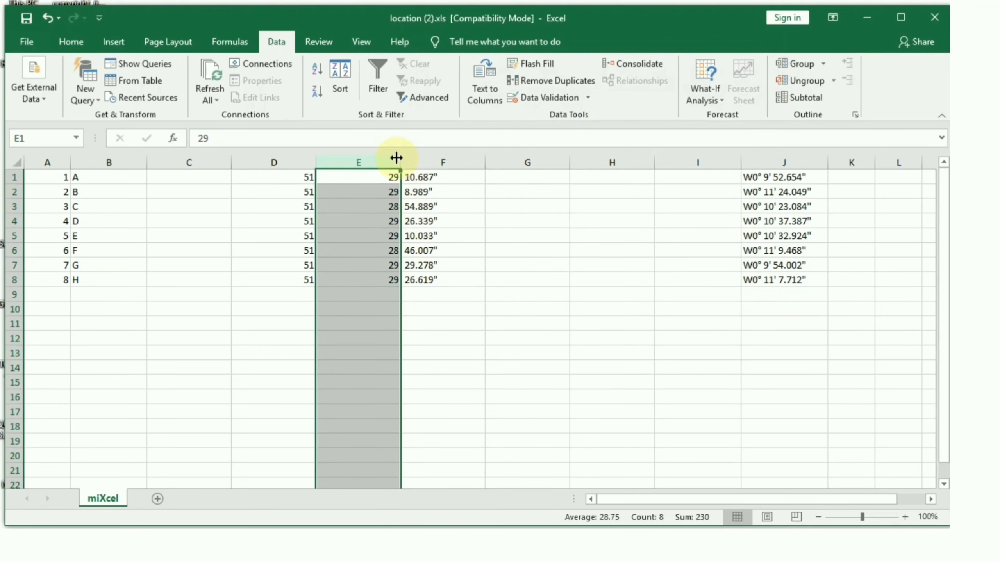
Open Find for column F and copy the seconds mark (") from the text in F1
left_click(448, 180)
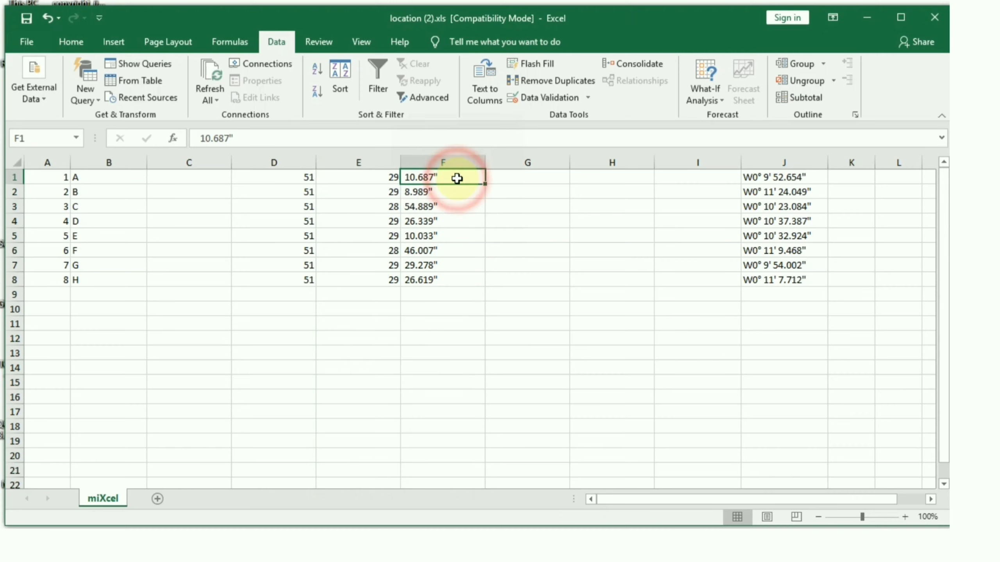
left_click(444, 161)
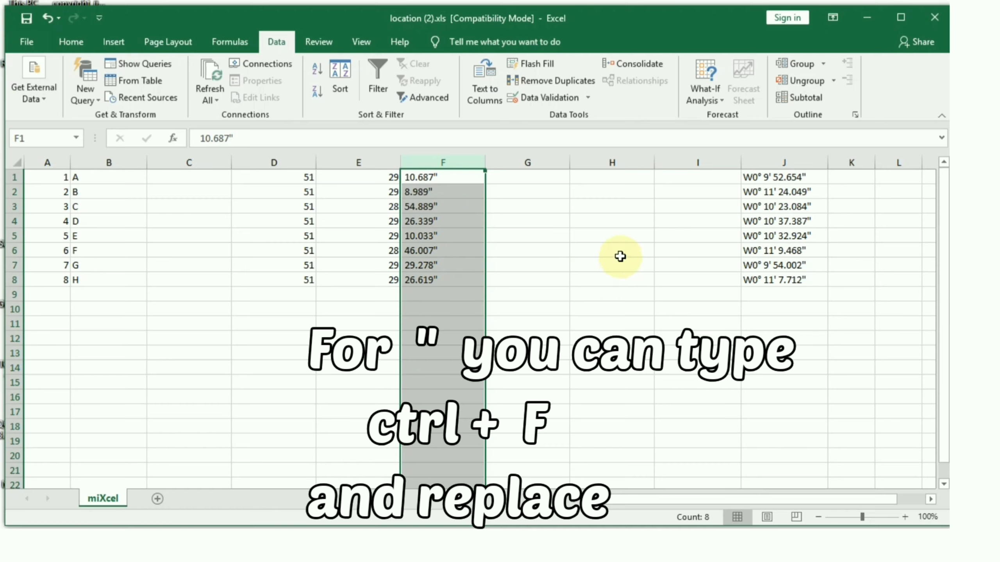
key("ctrl+f")
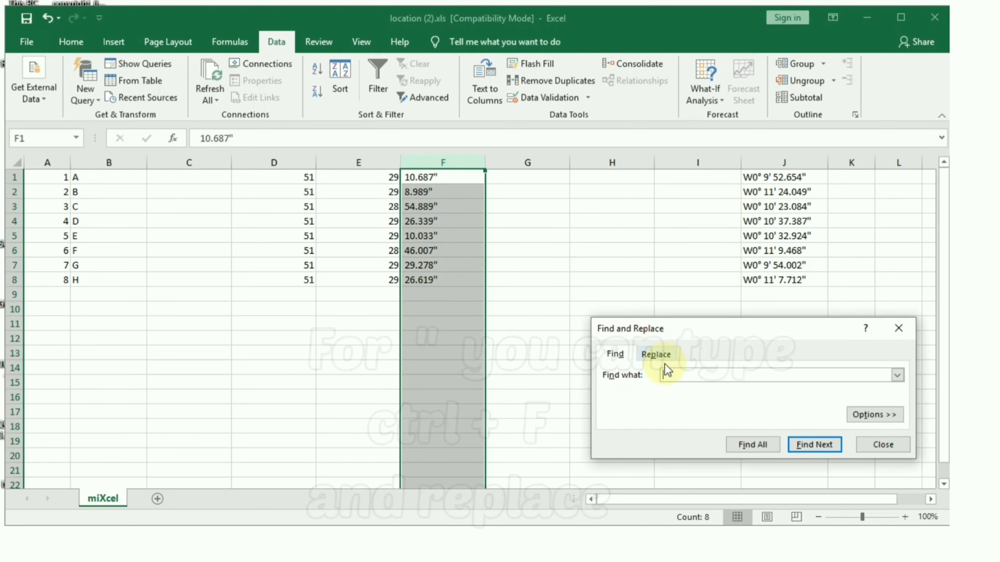
left_click(443, 176)
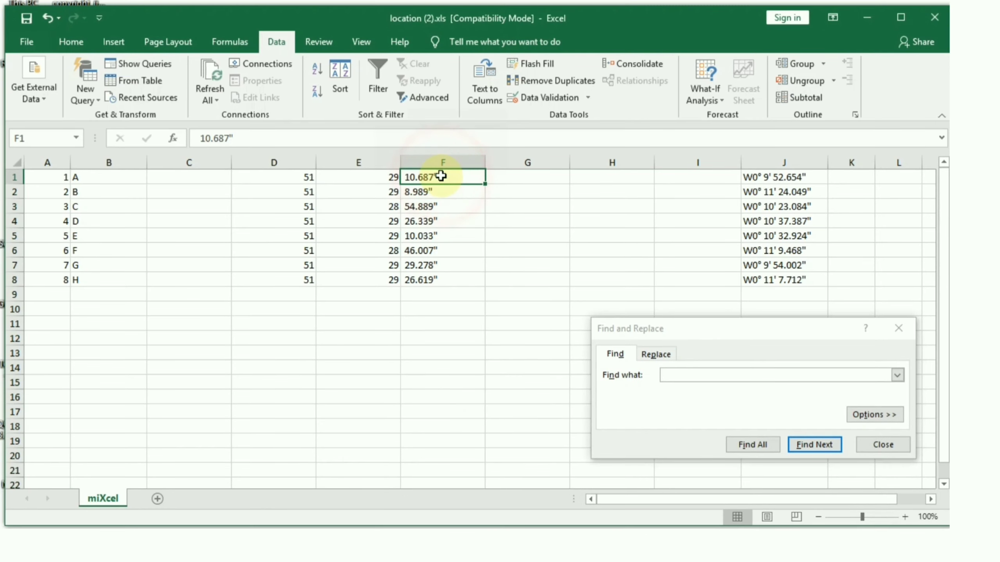
left_click(235, 138)
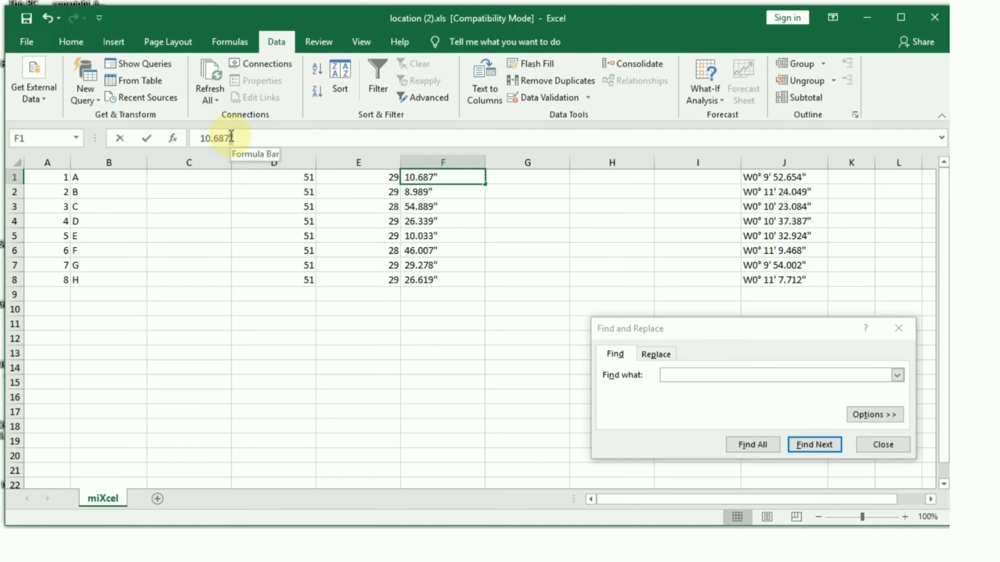
right_click(231, 138)
left_click(259, 163)
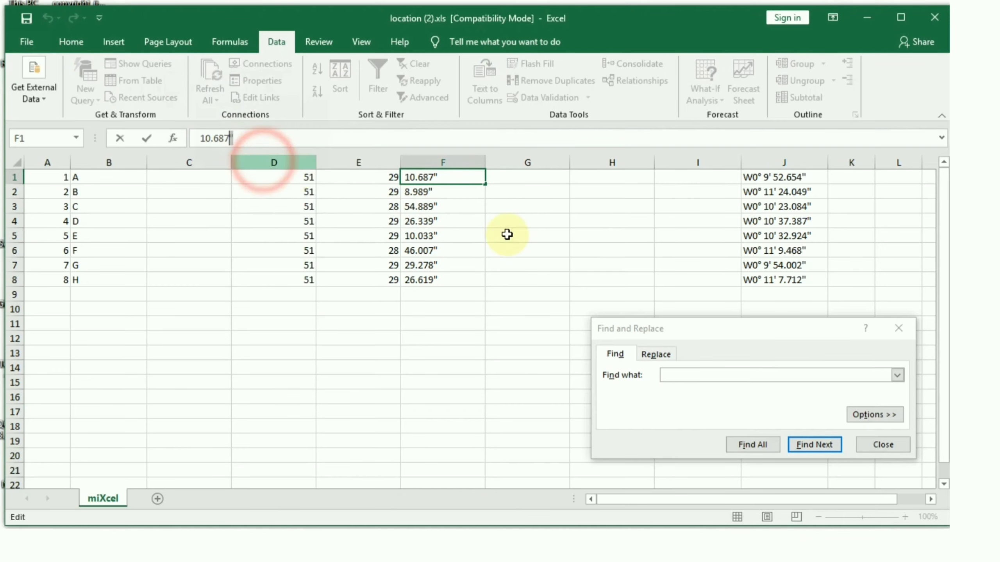
Set the search text to the copied seconds mark (") and step through its occurrences in the sheet
left_click(686, 377)
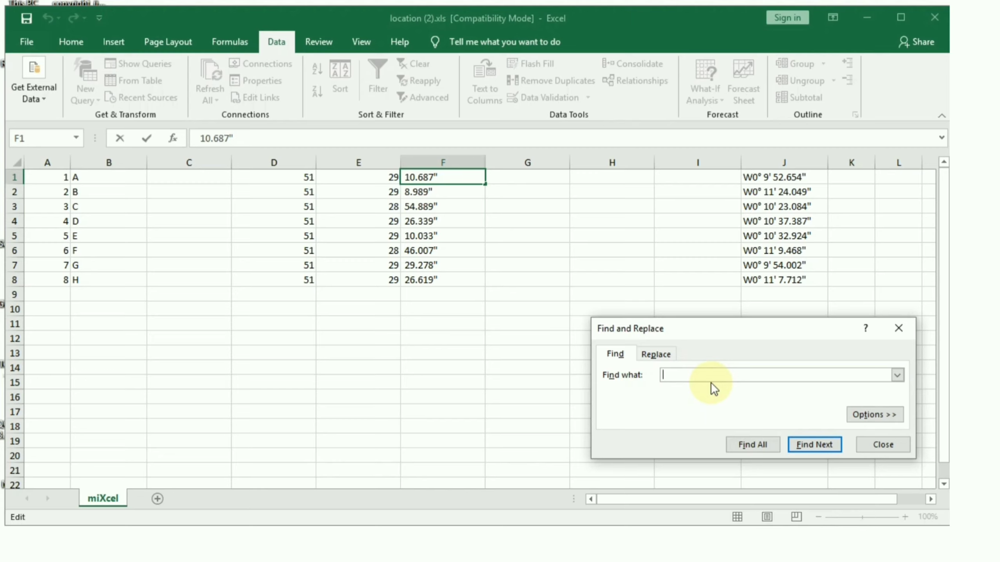
key("ctrl+v")
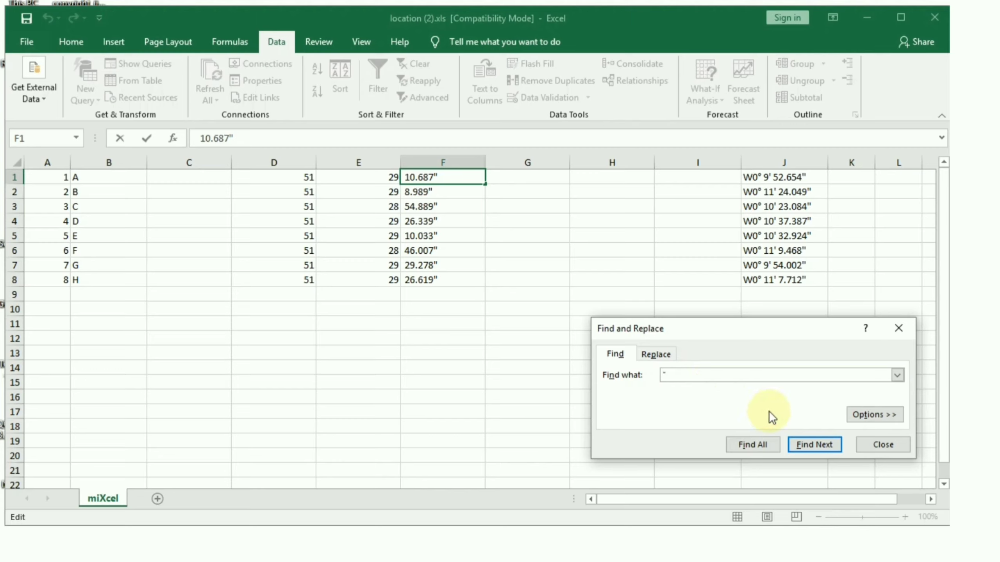
left_click(809, 445)
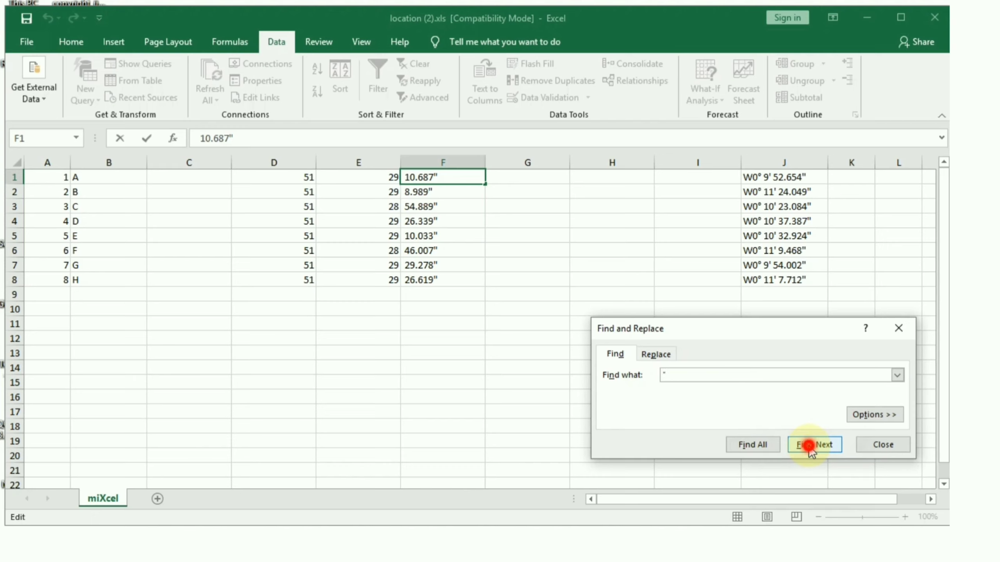
left_click(808, 446)
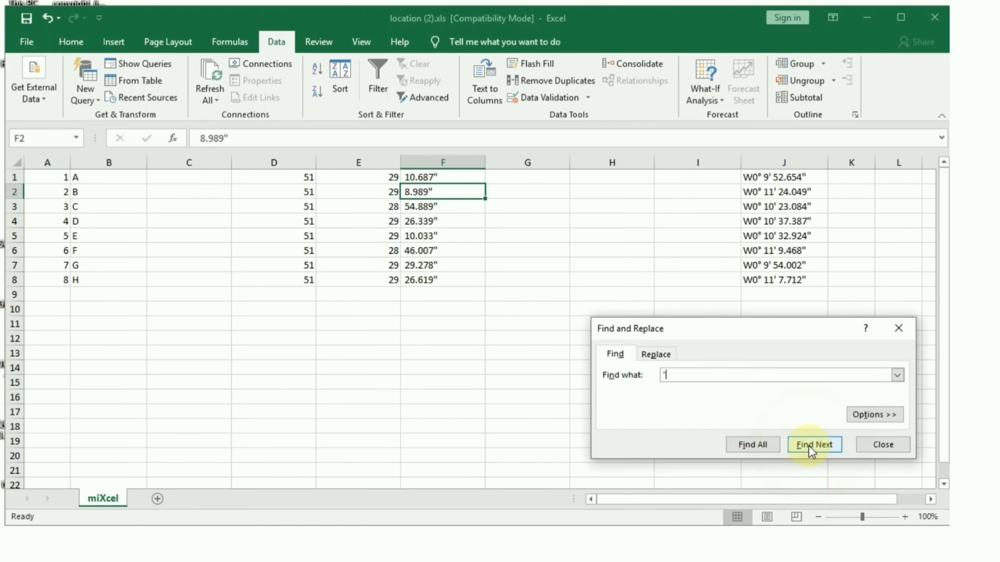
left_click(808, 446)
left_click(808, 445)
left_click(808, 446)
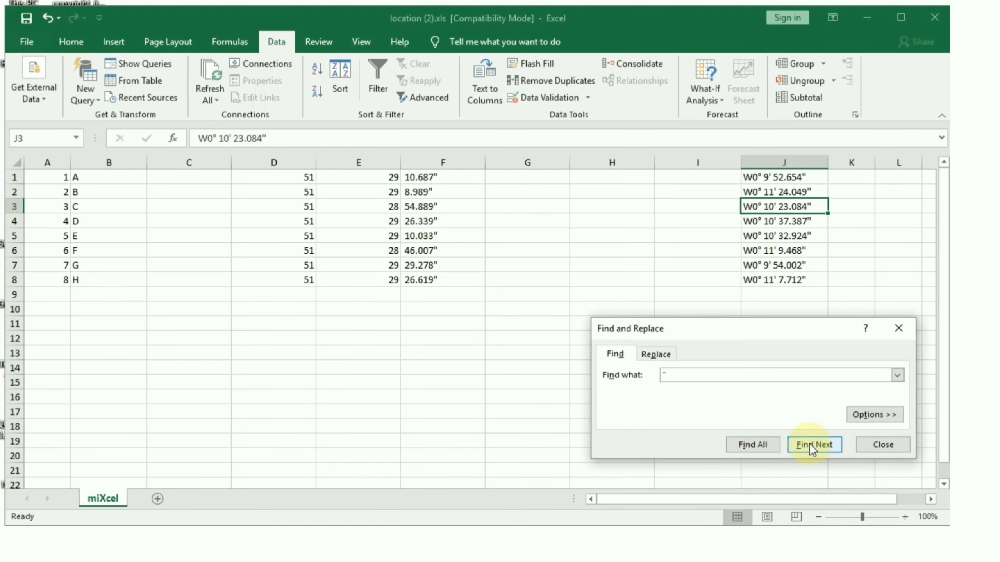
Replace every seconds mark (") in the sheet with nothing and close Find and Replace
left_click(656, 354)
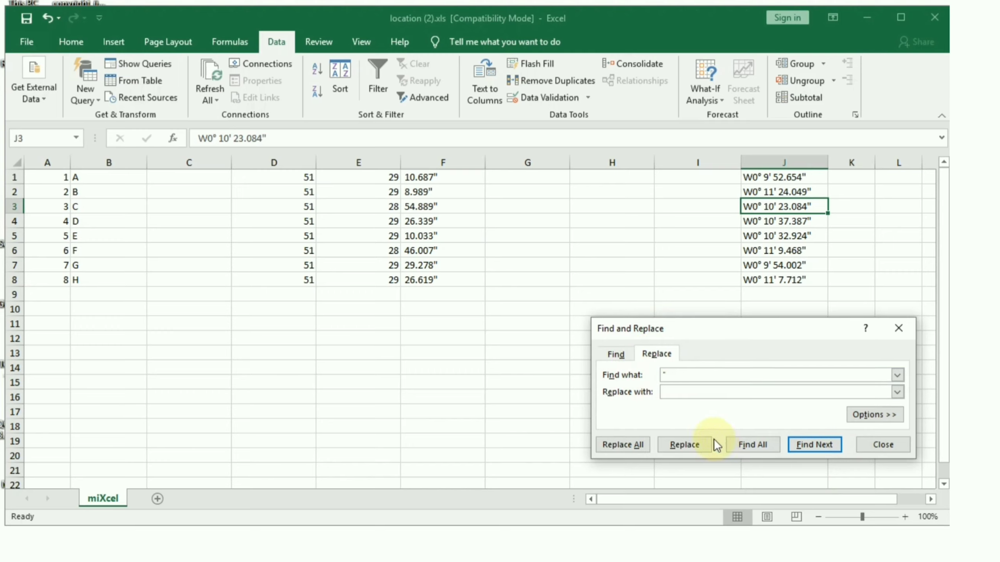
left_click(682, 444)
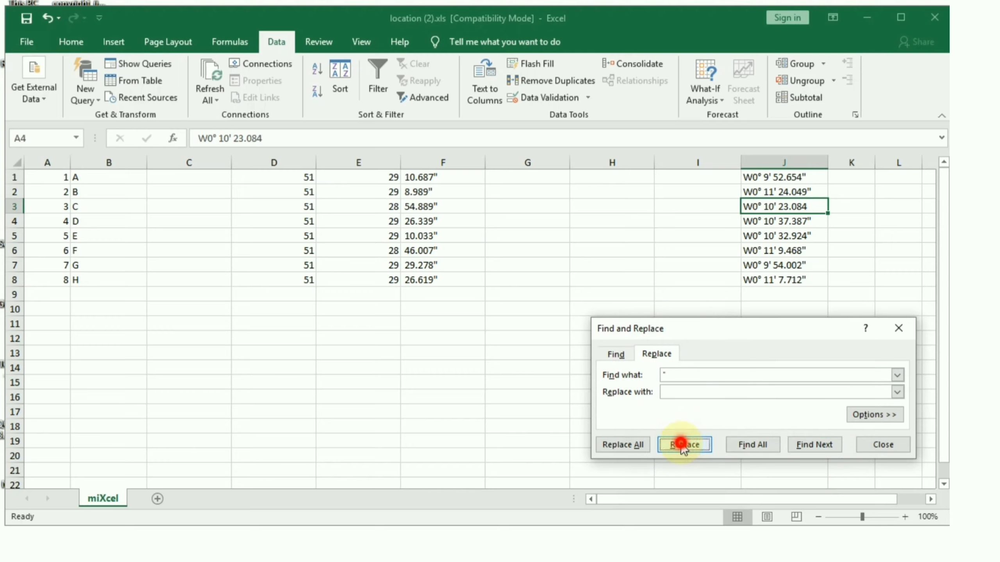
left_click(683, 445)
left_click(683, 445)
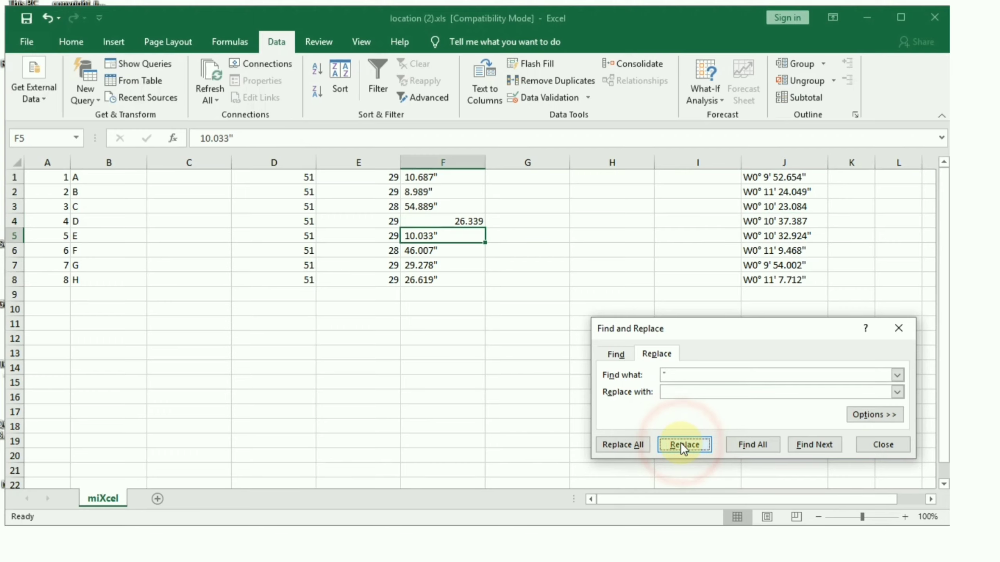
left_click(683, 445)
left_click(631, 446)
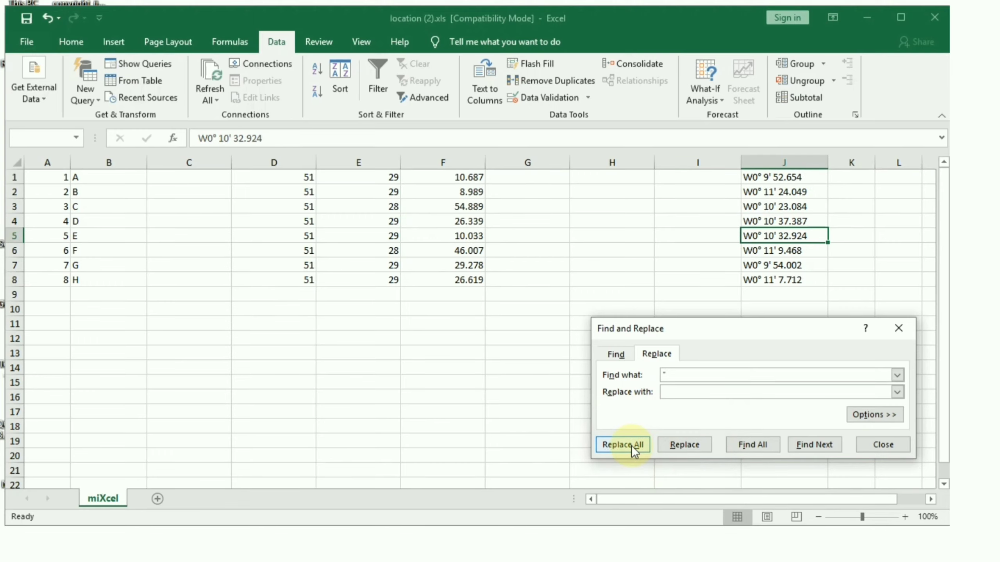
left_click(477, 298)
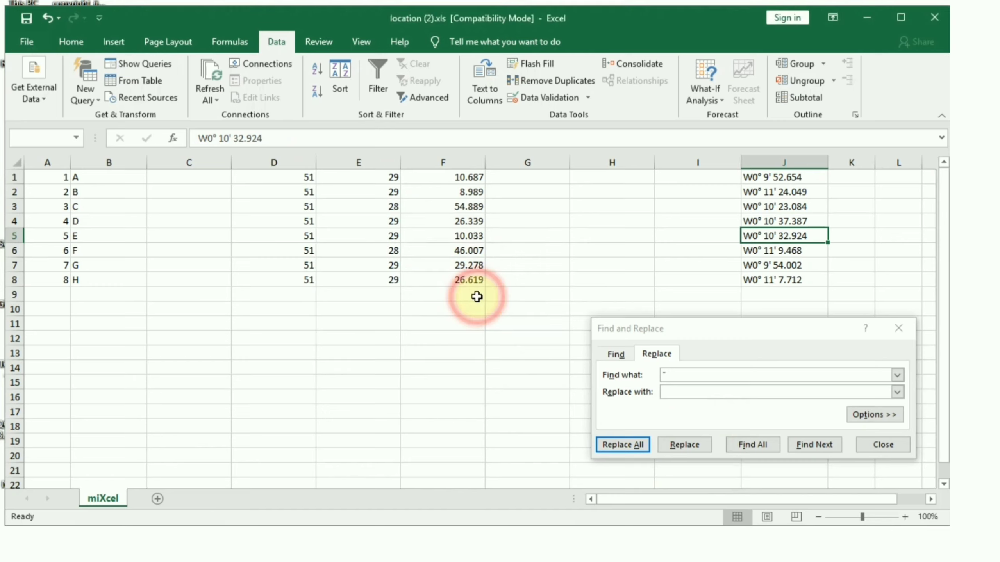
left_click(883, 445)
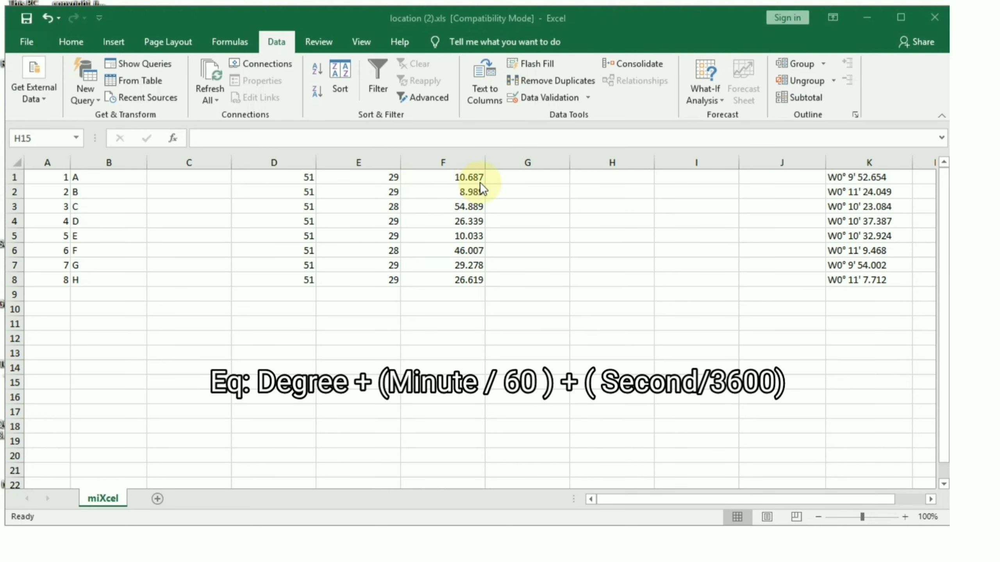
Convert the minutes to decimal degrees by entering =E1/60 in G1 and filling it down to G8
left_click(511, 178)
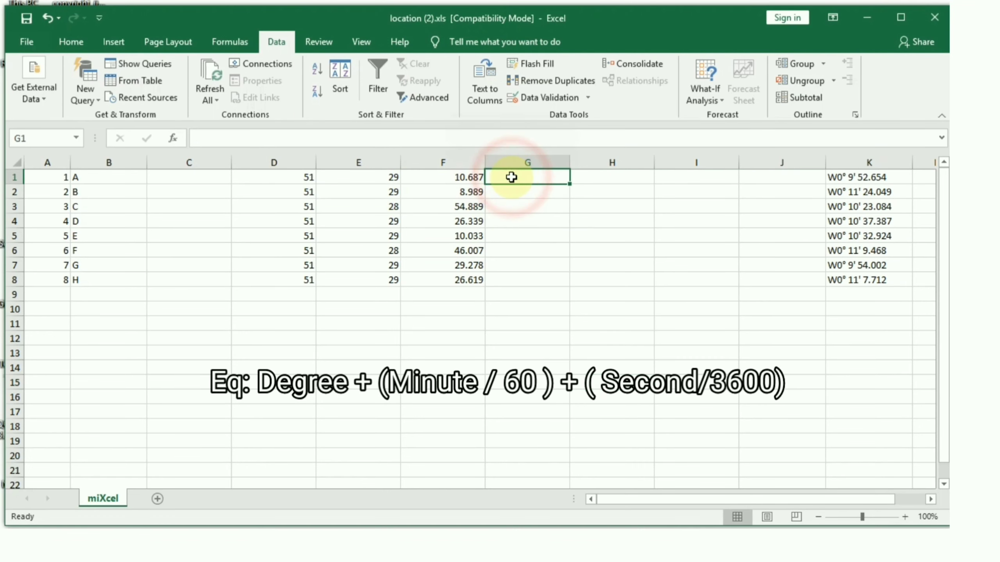
type("=")
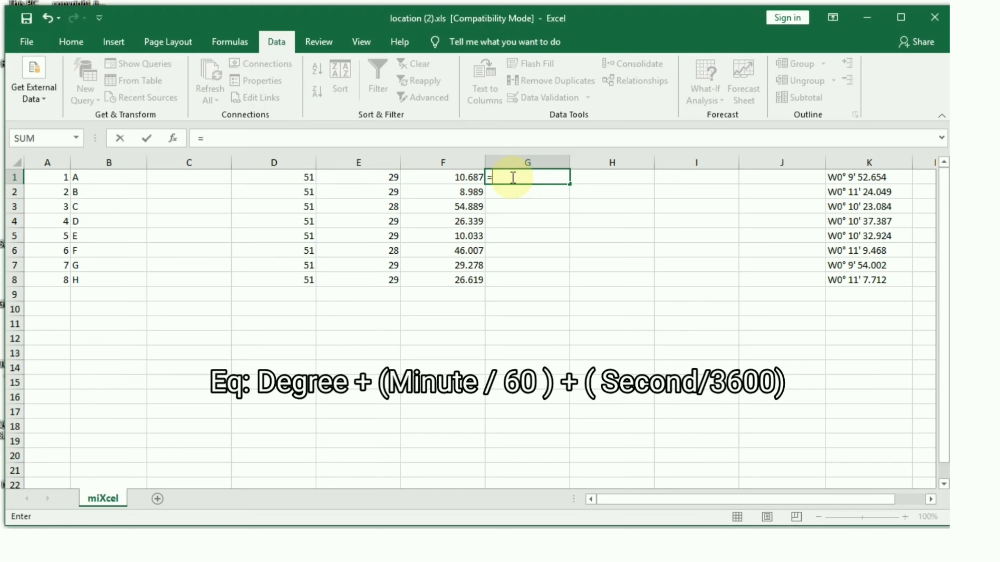
left_click(392, 178)
type("/60")
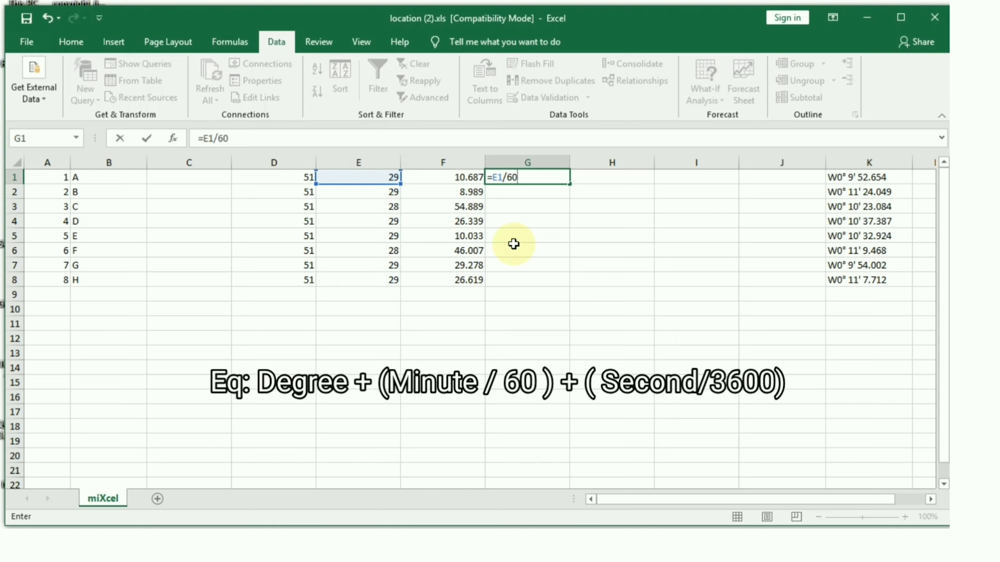
key("Return")
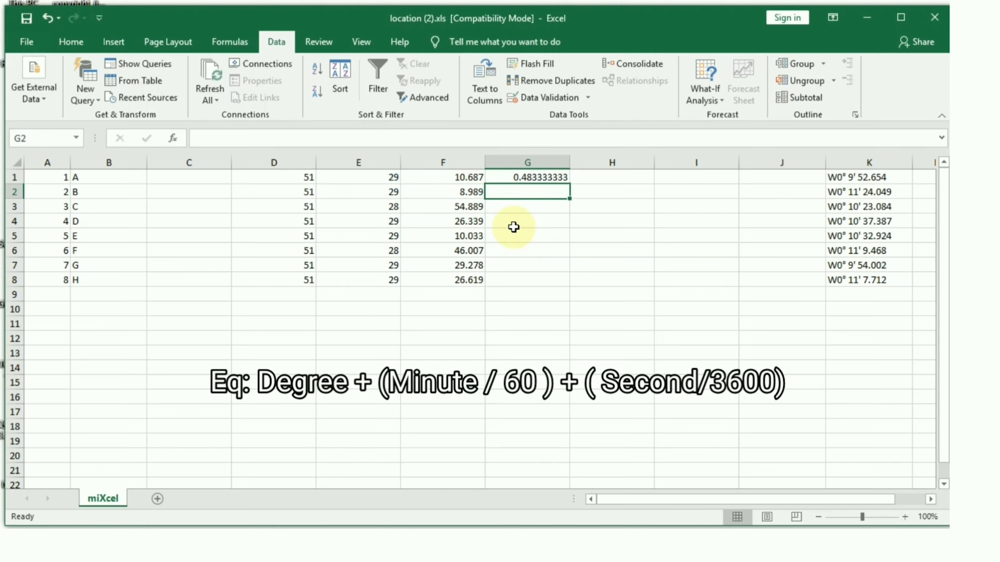
left_click(515, 179)
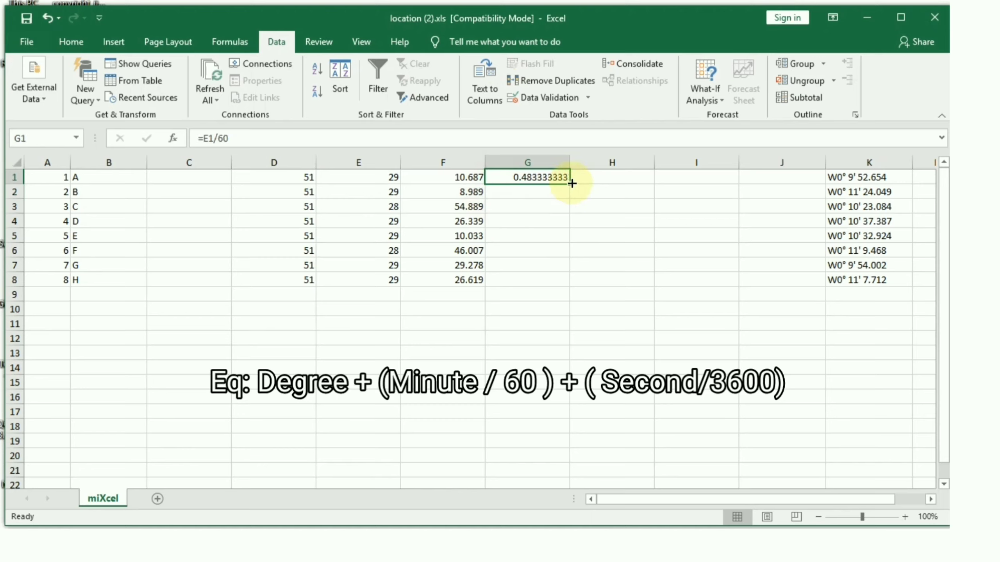
left_click_drag(570, 183, 553, 284)
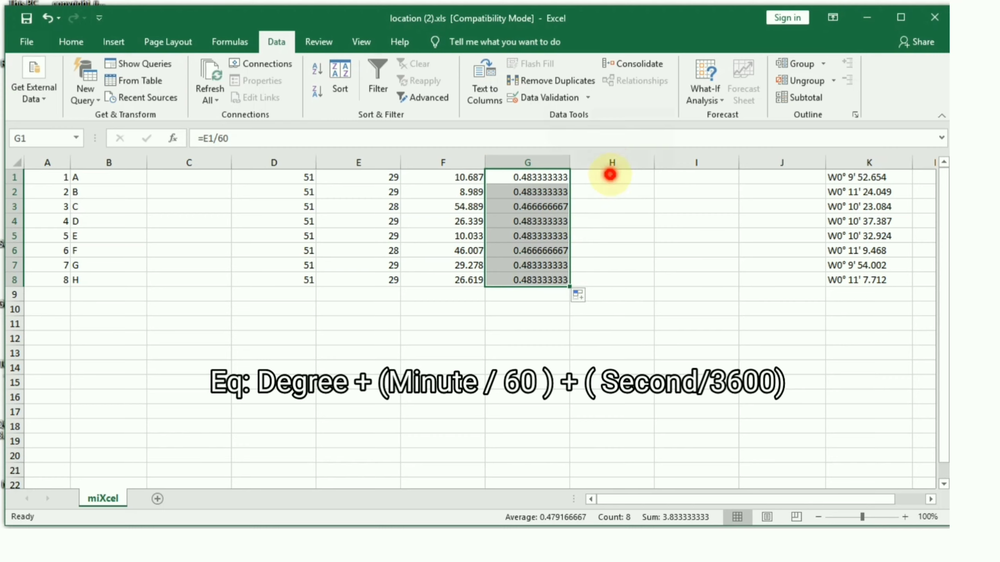
Convert the seconds to decimal degrees by entering =F1/3600 in H1 and filling it down to H8
left_click(610, 176)
type("=")
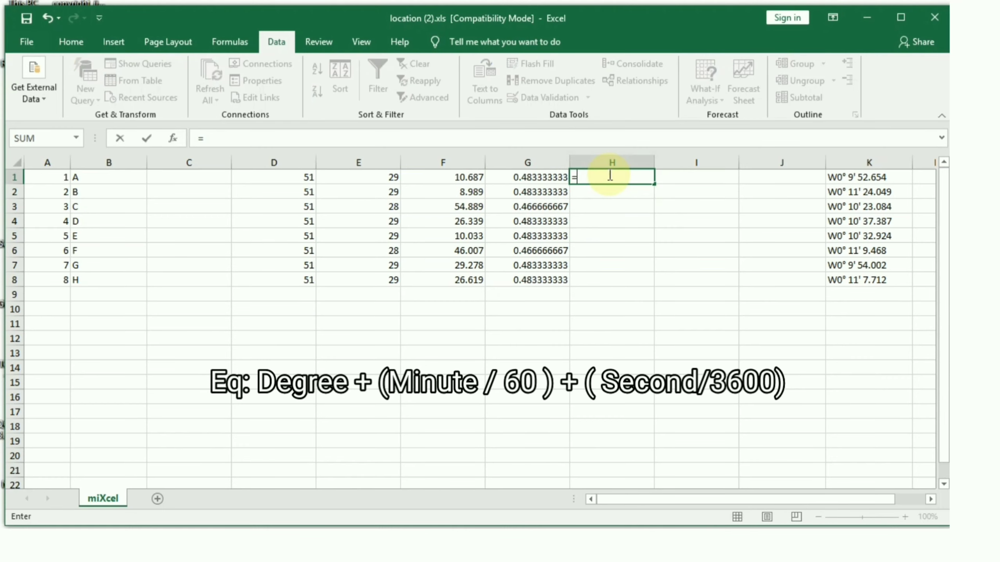
left_click(456, 177)
type("/36")
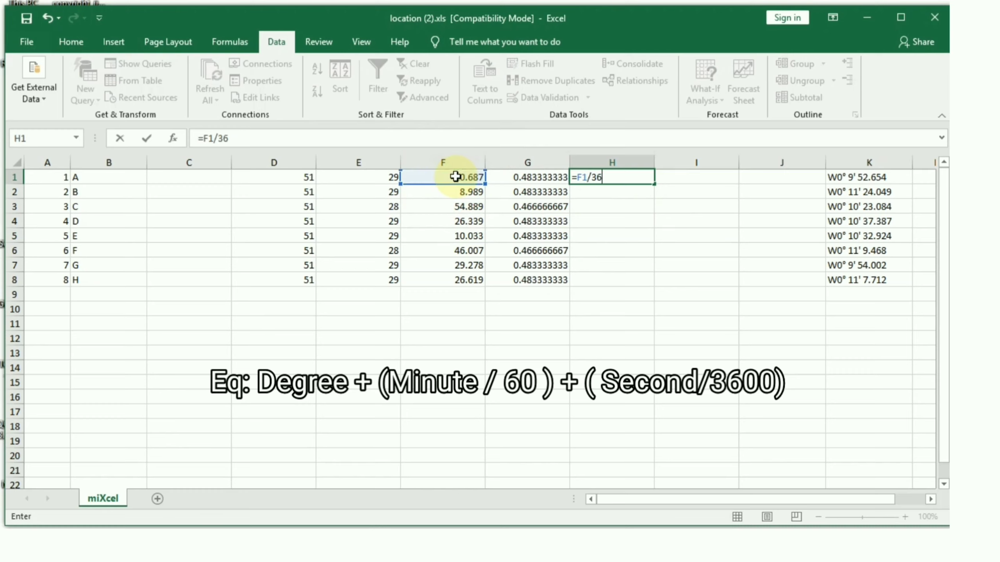
type("00")
key("Return")
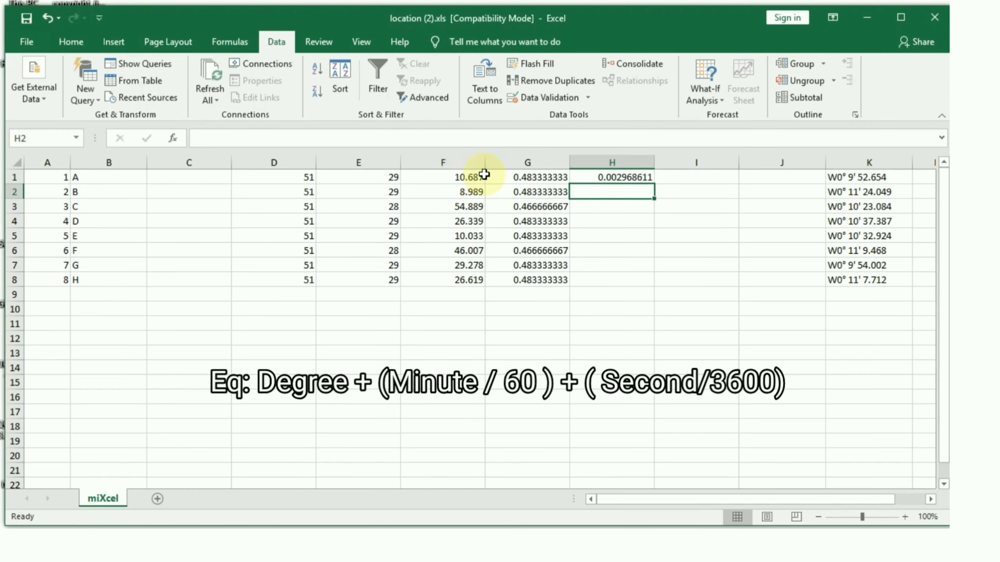
left_click(617, 178)
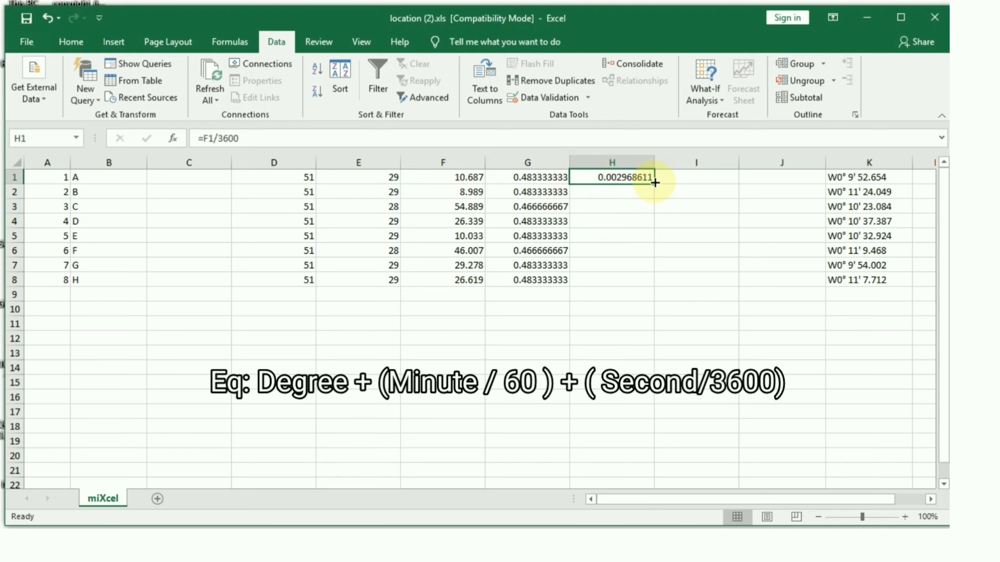
left_click_drag(654, 182, 641, 283)
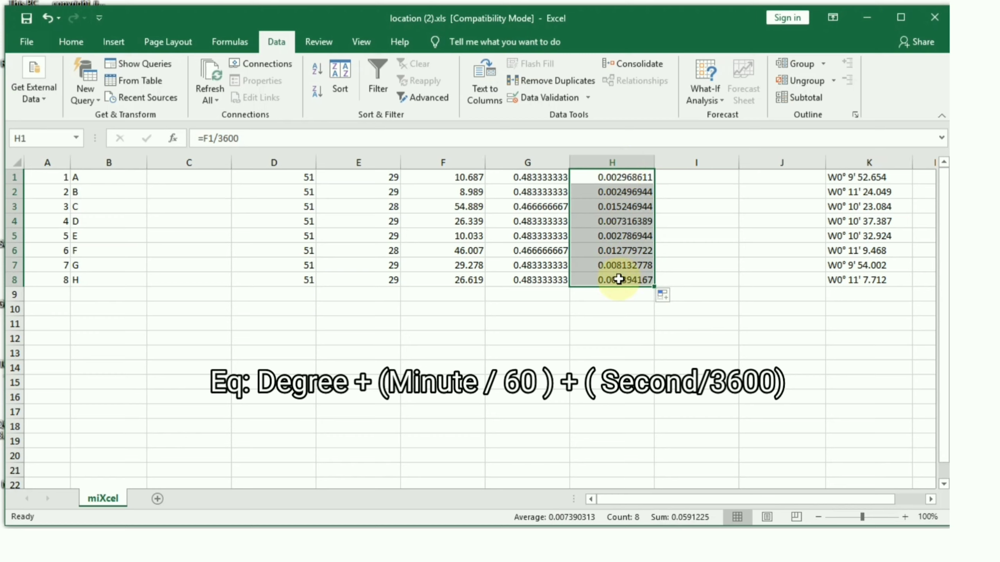
Total the latitude's decimal degrees by entering =D1+G1+H1 in I1 and filling it down to I8
left_click(698, 177)
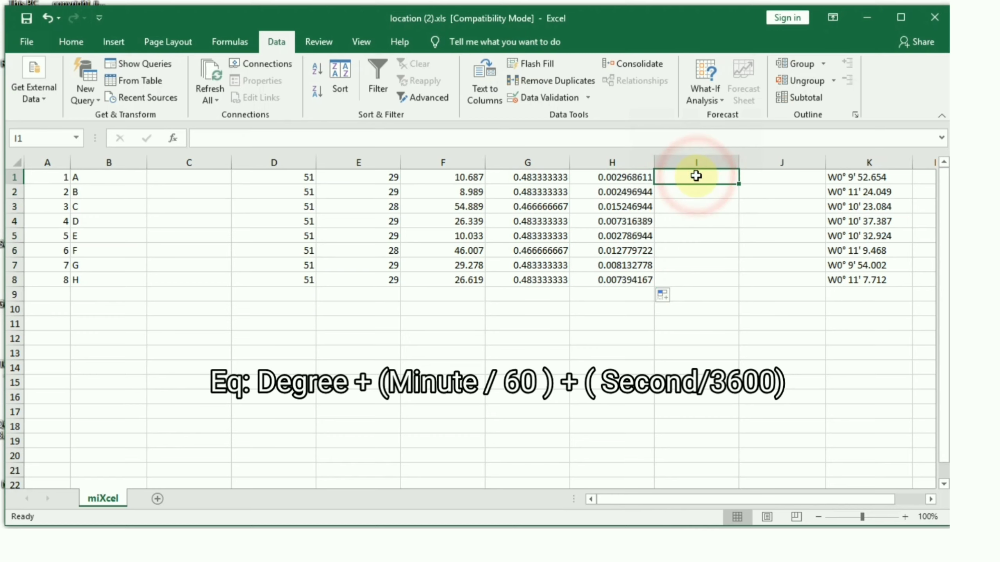
type("=")
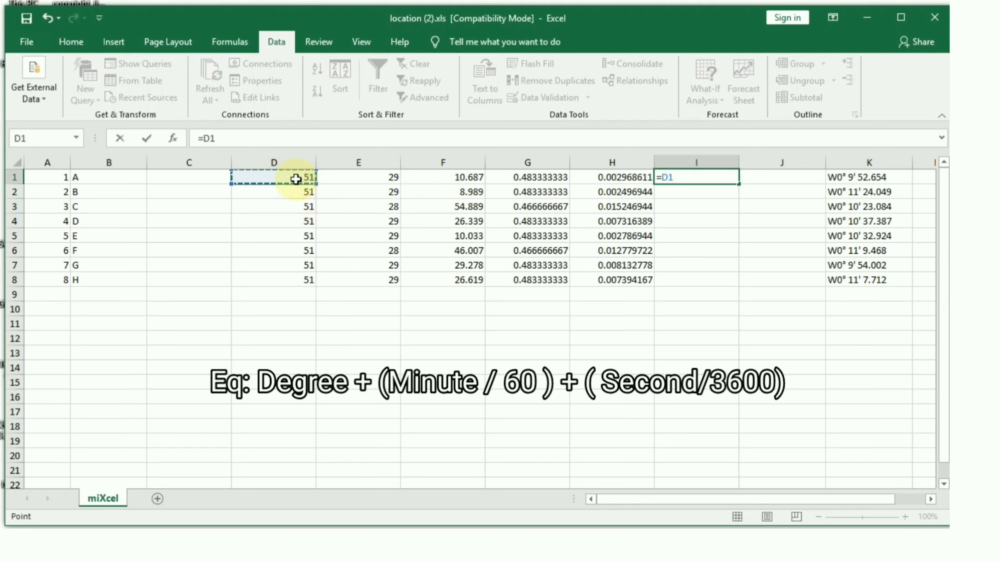
type("+")
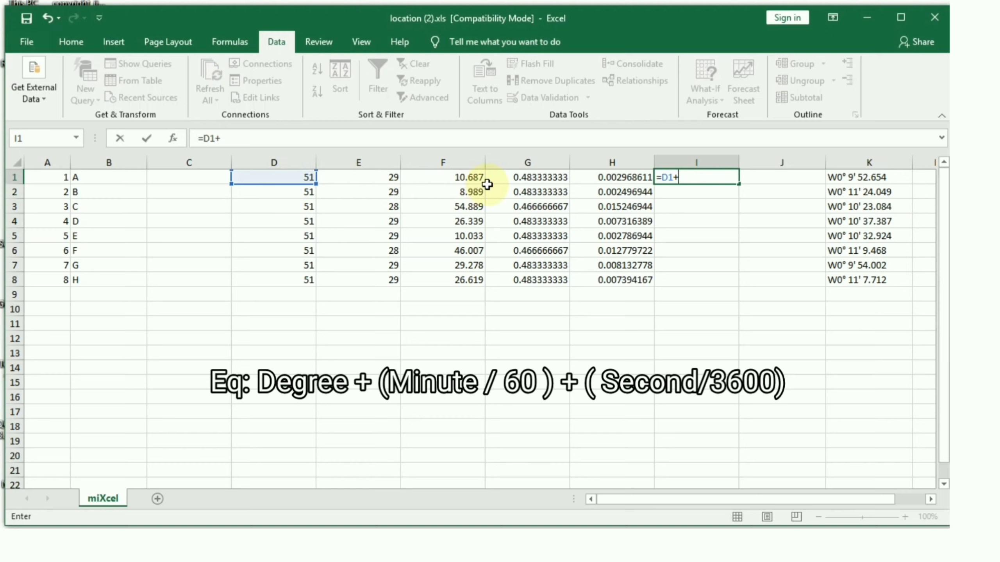
left_click(525, 182)
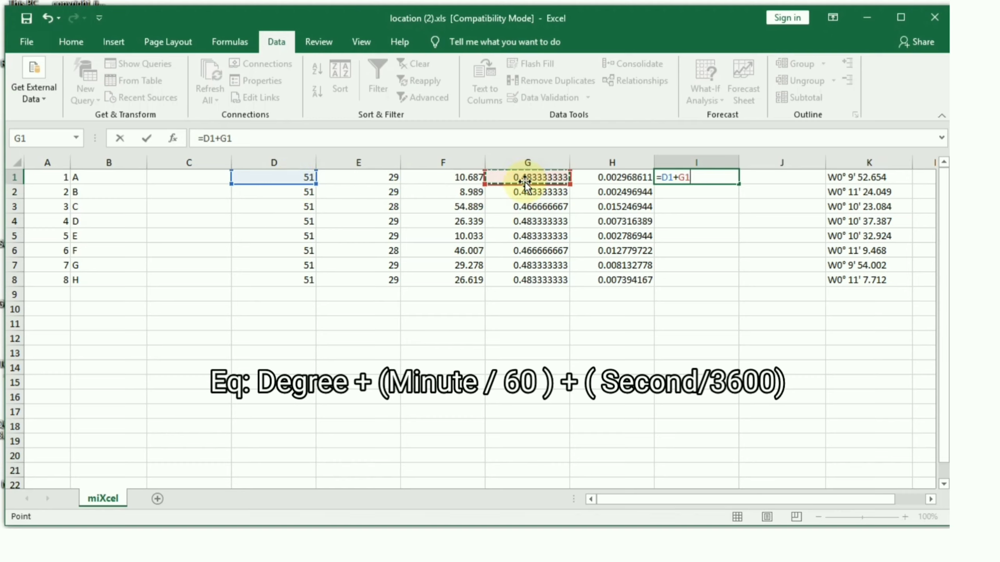
type("+")
left_click(597, 181)
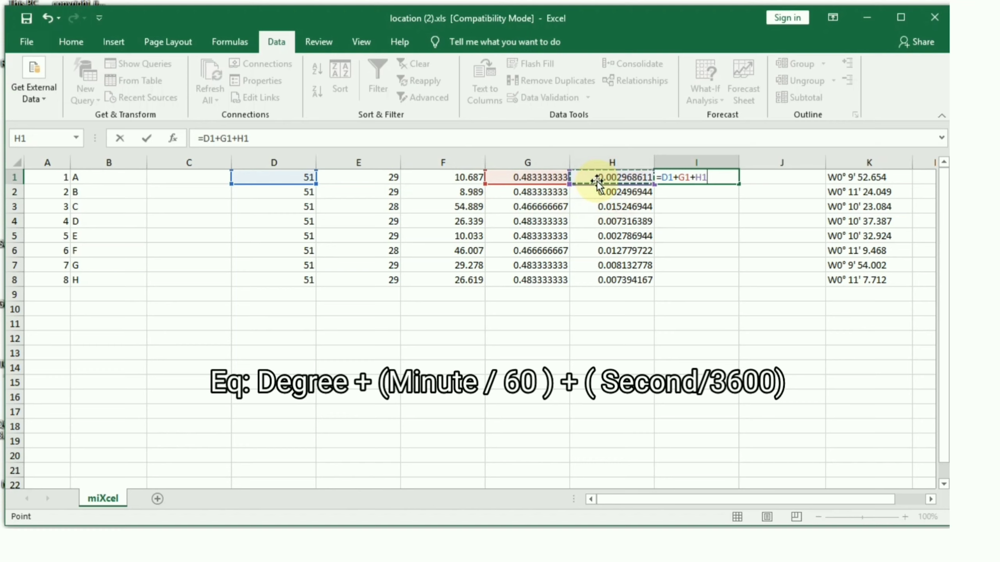
key("Return")
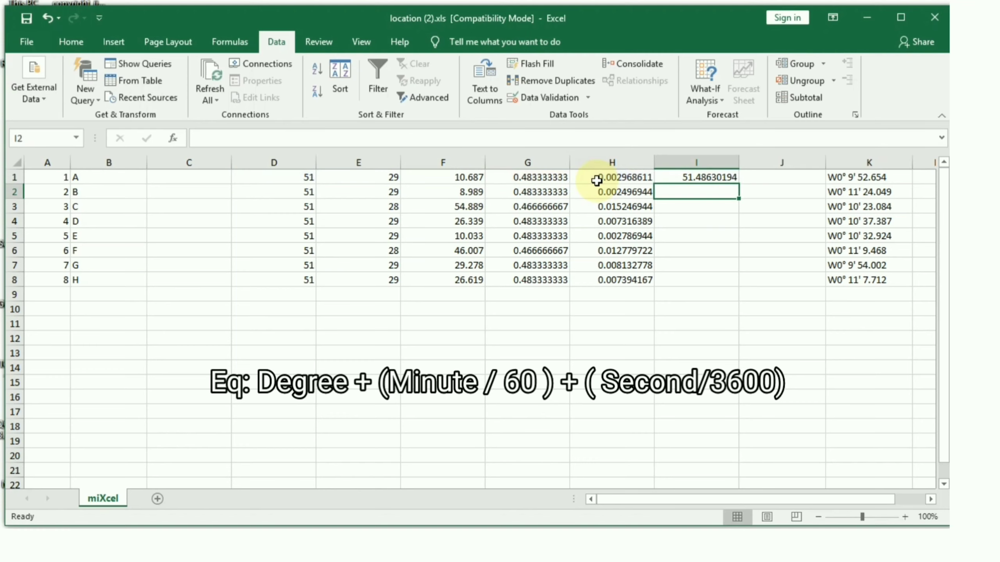
left_click(725, 180)
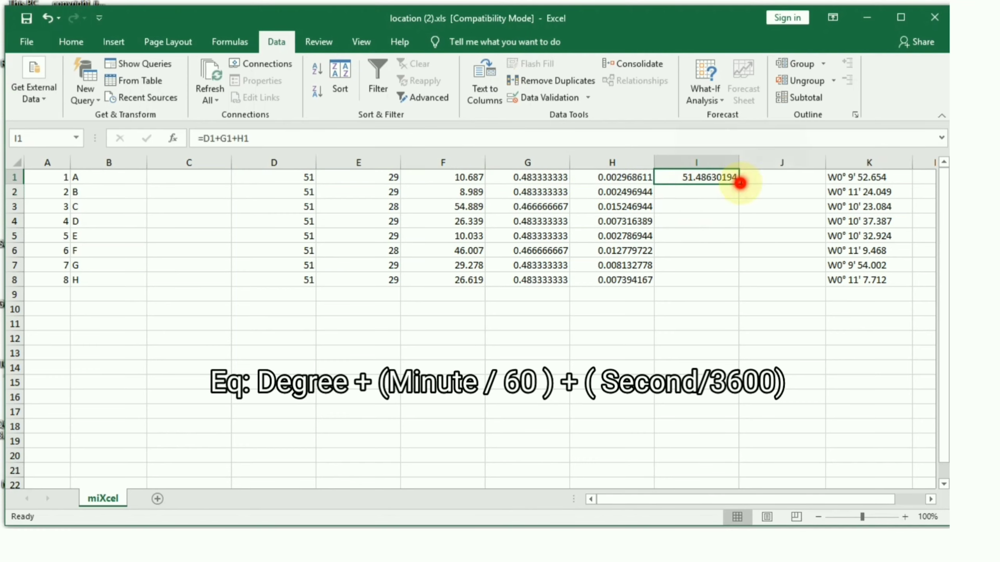
left_click_drag(742, 179, 738, 286)
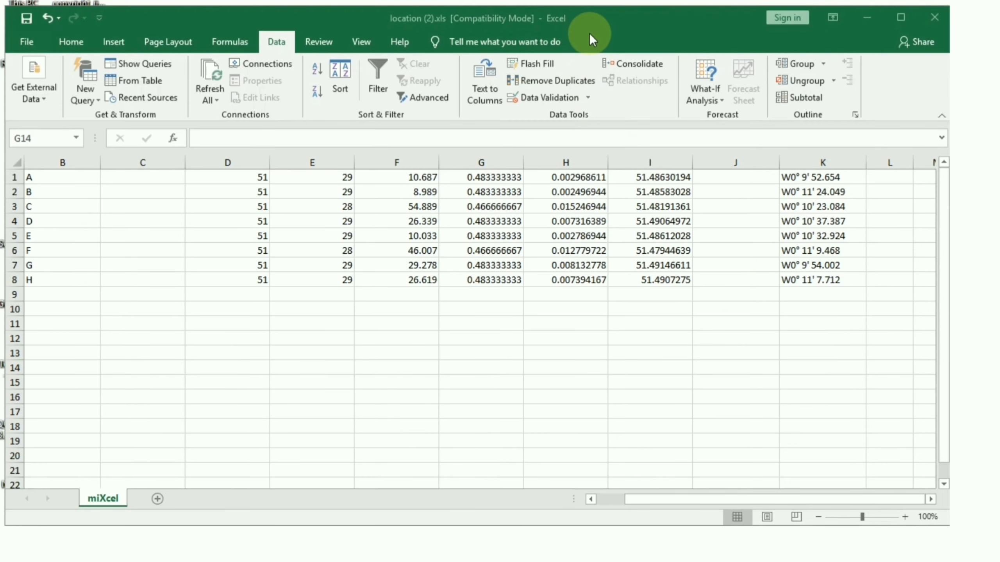
Widen the empty columns L and M beside the longitude values in column K
left_click(589, 32)
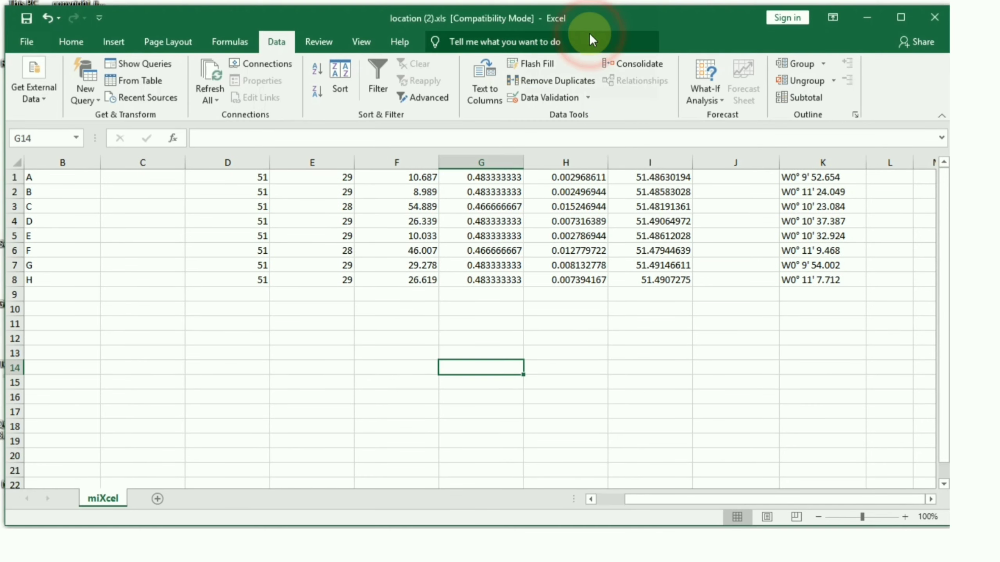
left_click(930, 498)
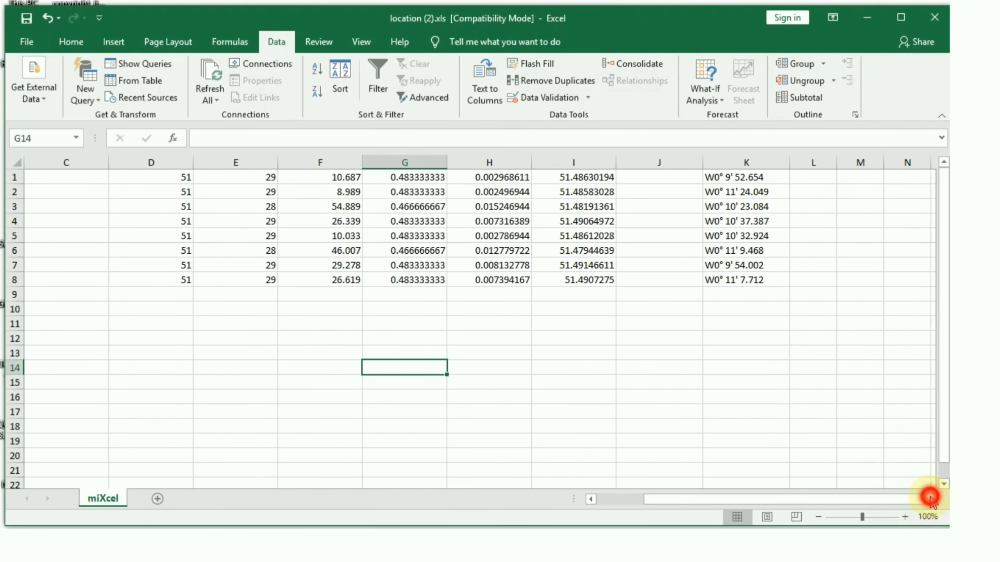
left_click(931, 498)
left_click(930, 498)
left_click(931, 498)
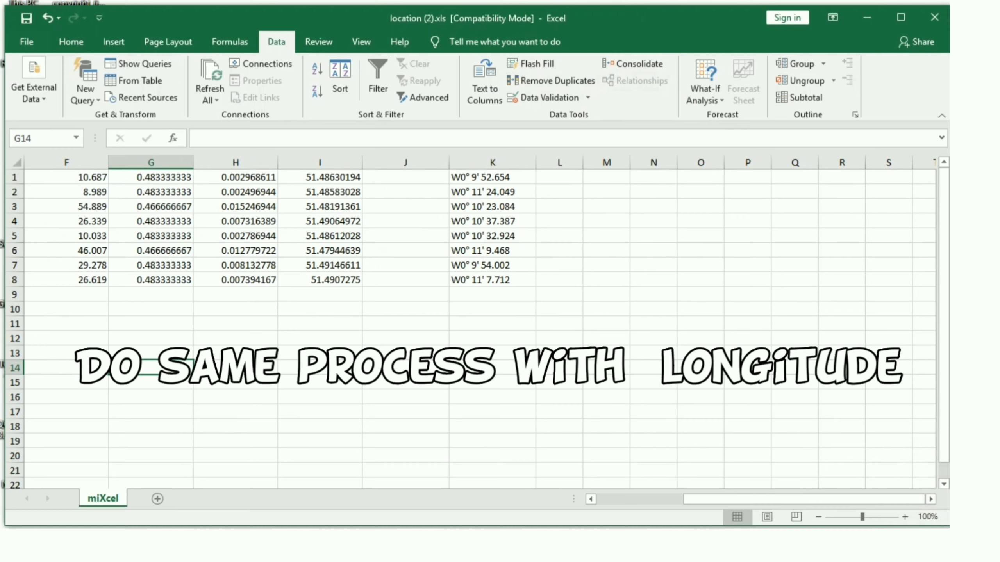
left_click_drag(584, 162, 675, 162)
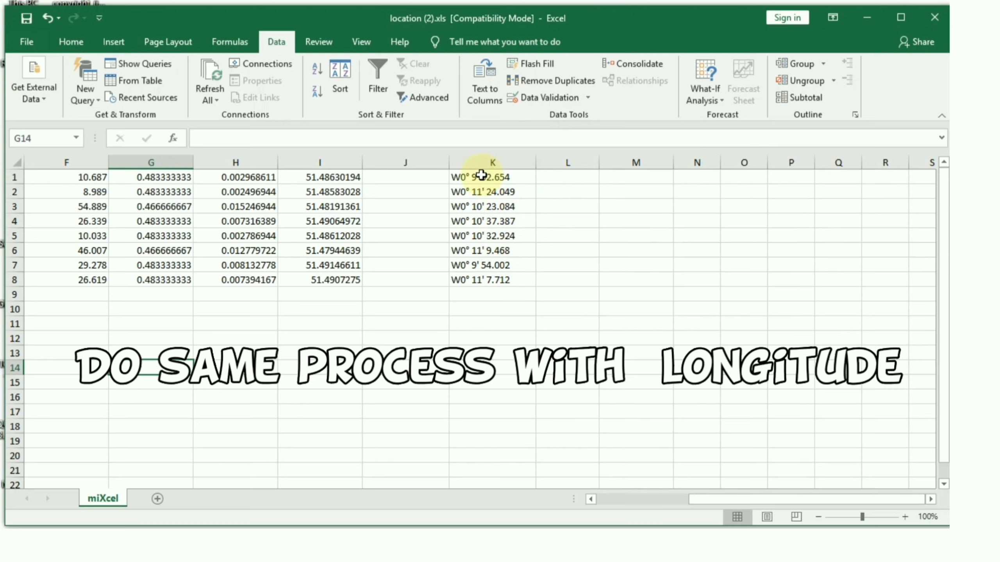
Split the longitude values in column K with Text to Columns as delimited data, using W as the other delimiter
left_click(492, 162)
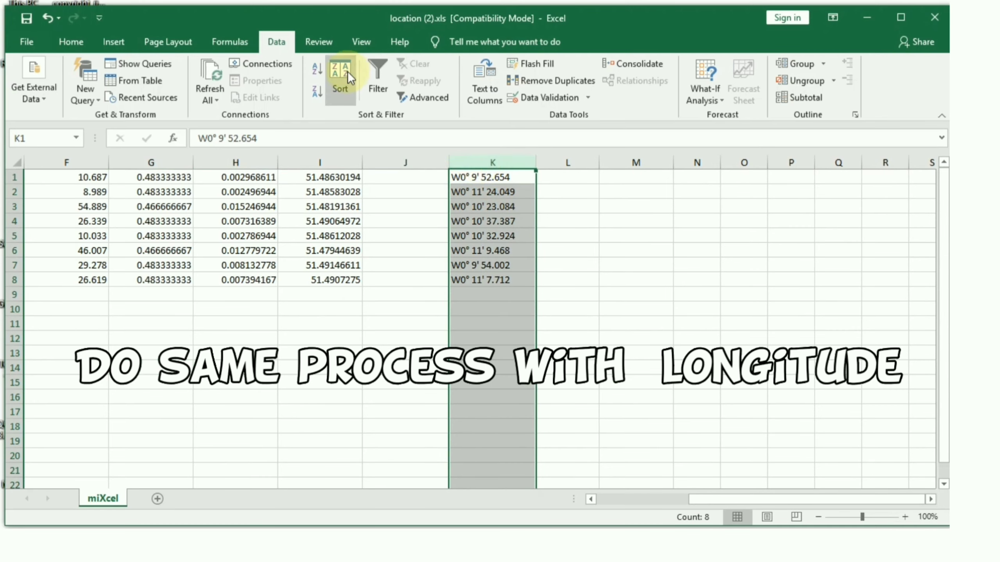
left_click(503, 88)
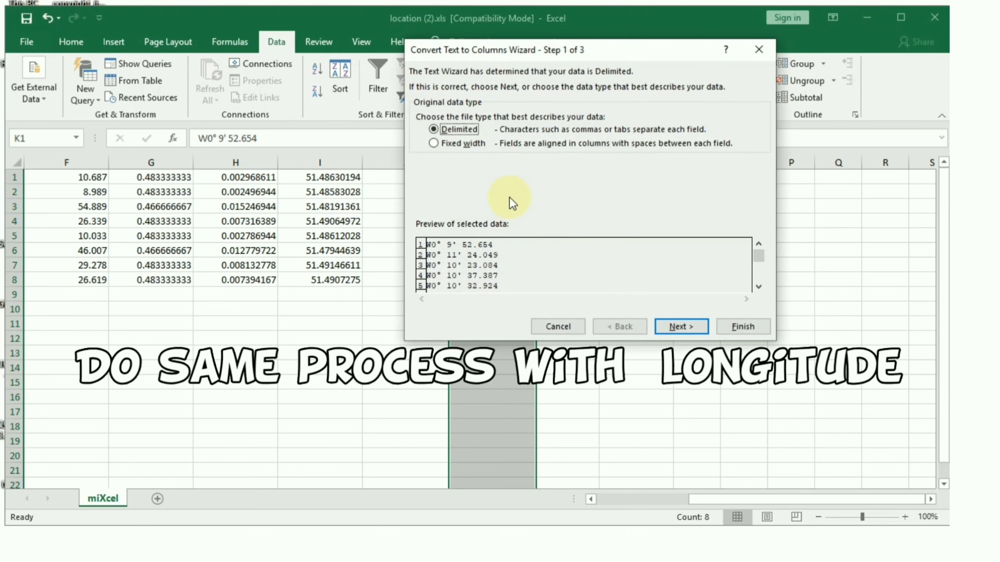
left_click(682, 326)
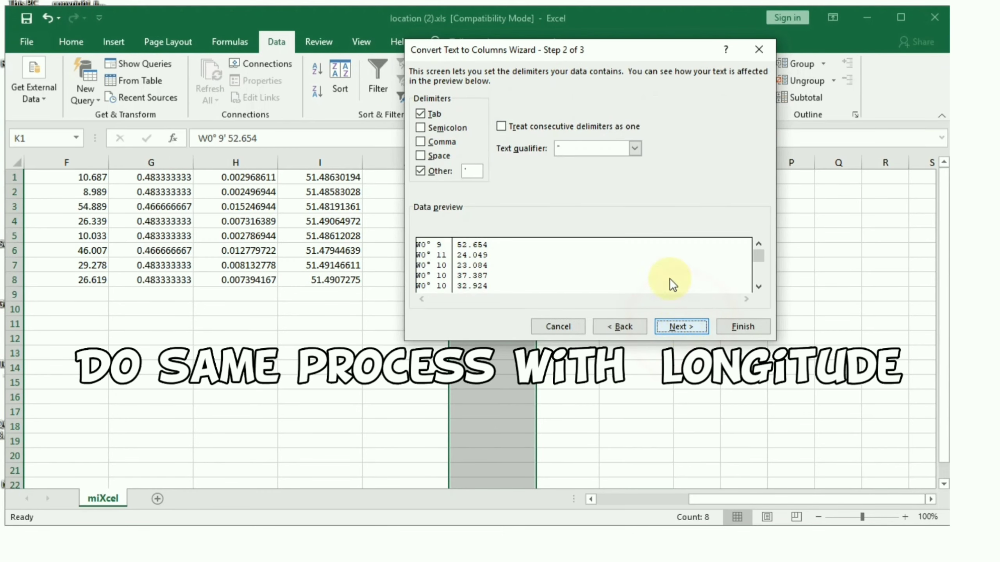
left_click_drag(615, 24, 742, 146)
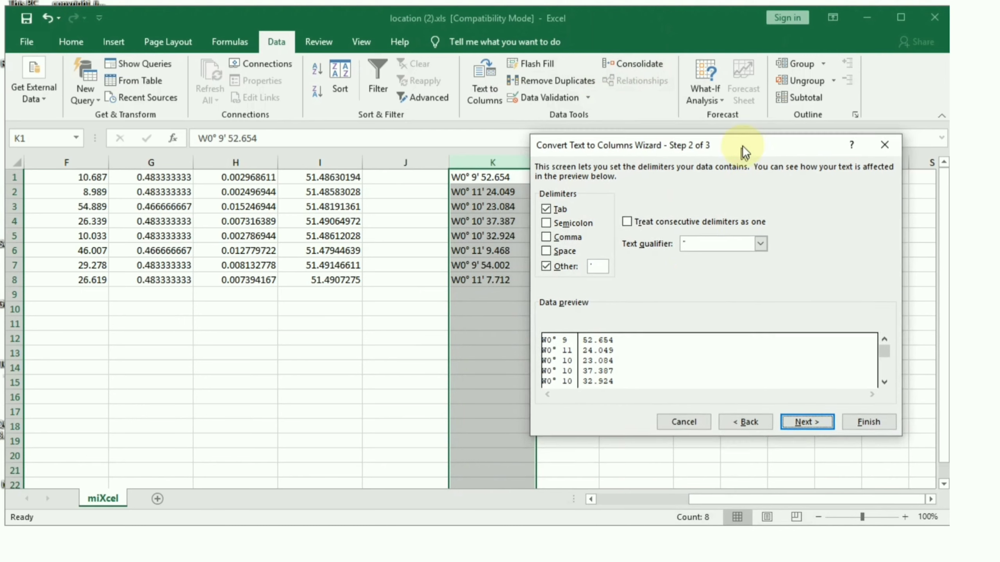
left_click(595, 263)
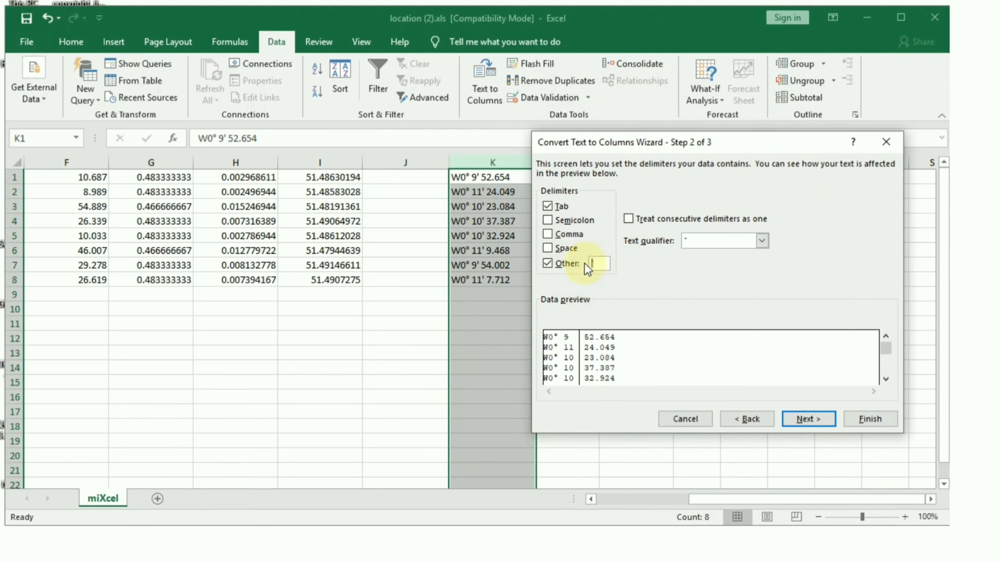
type("W")
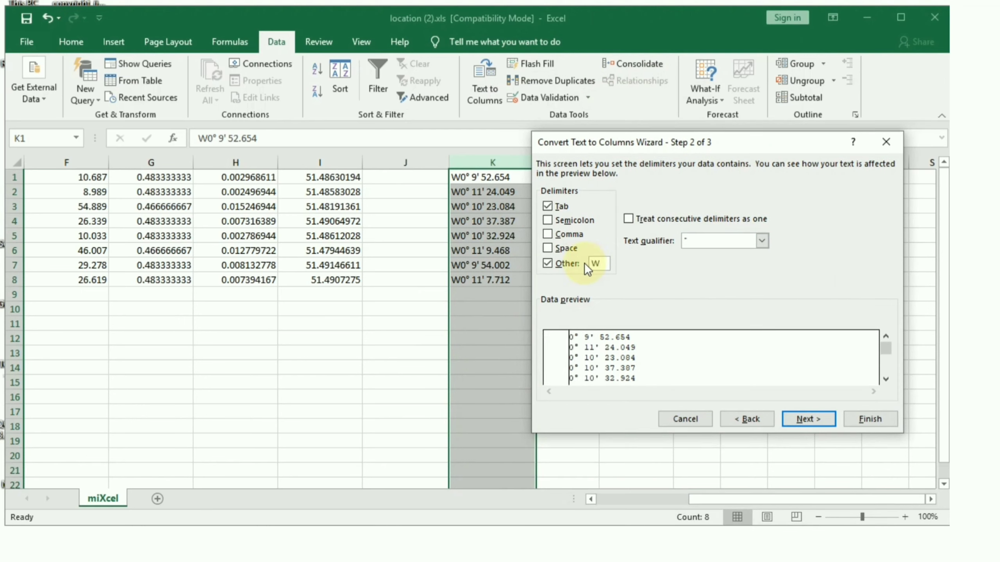
left_click(807, 419)
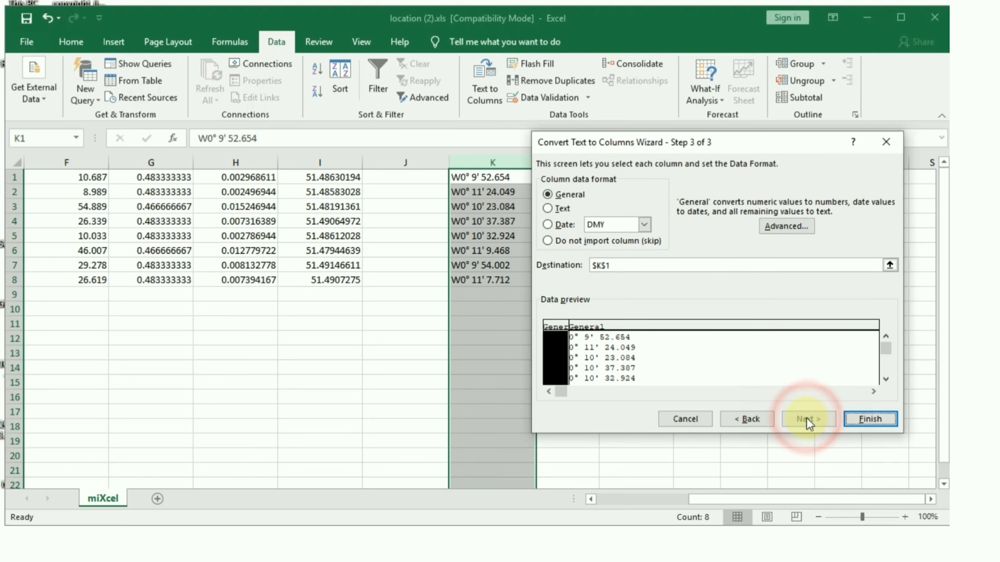
left_click(862, 418)
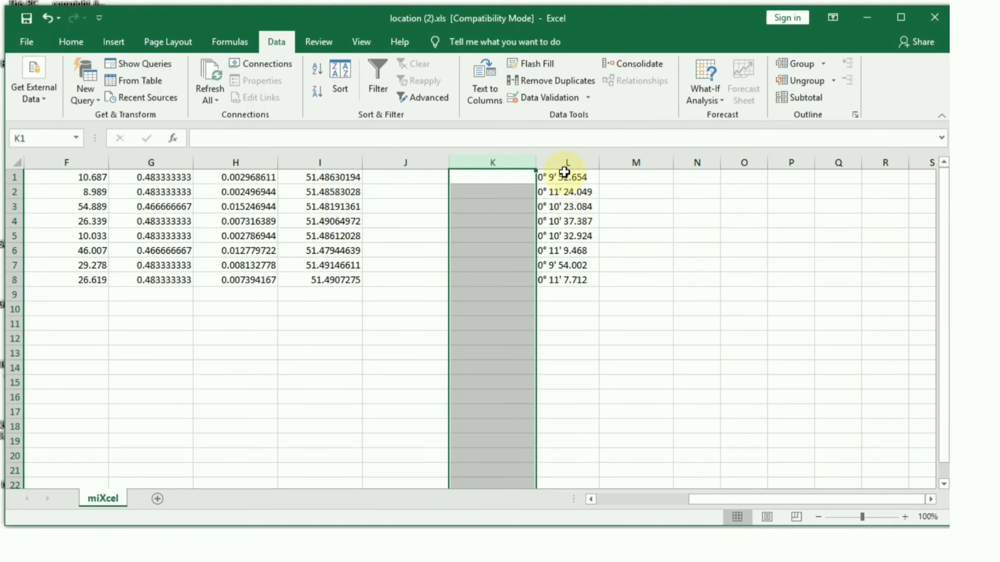
Copy the degree symbol (°) from the longitude text in L1
left_click(563, 165)
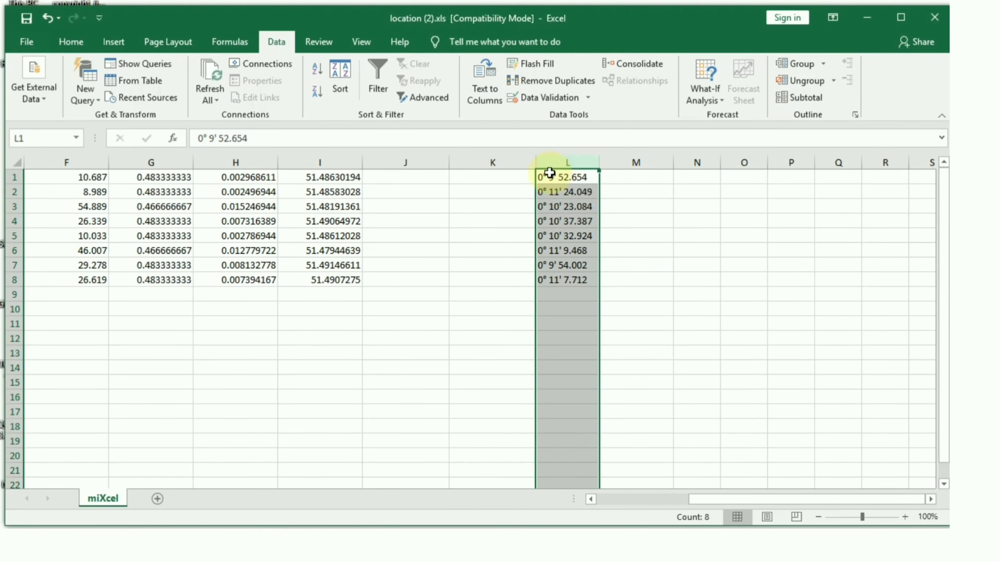
left_click(205, 138)
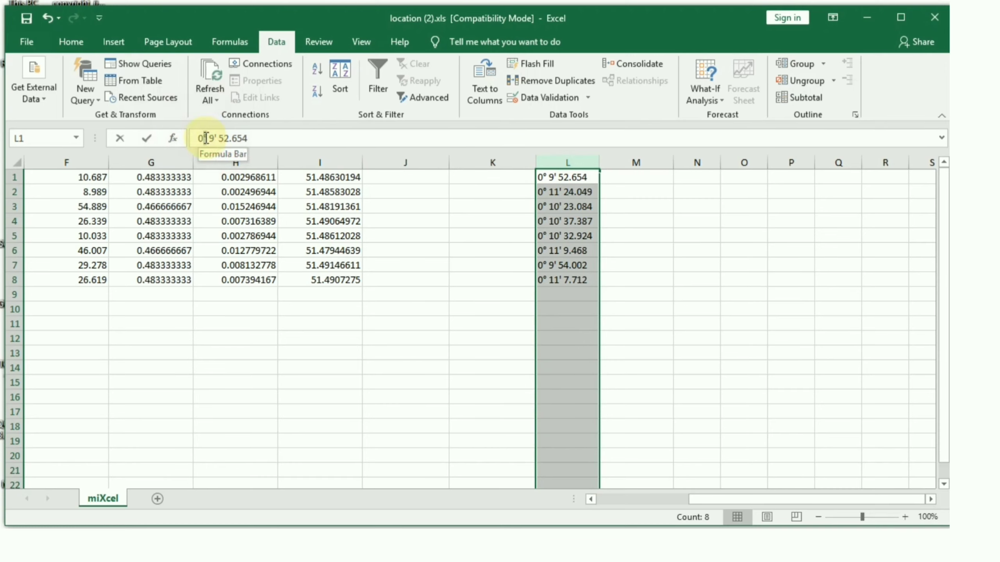
right_click(205, 138)
left_click(223, 163)
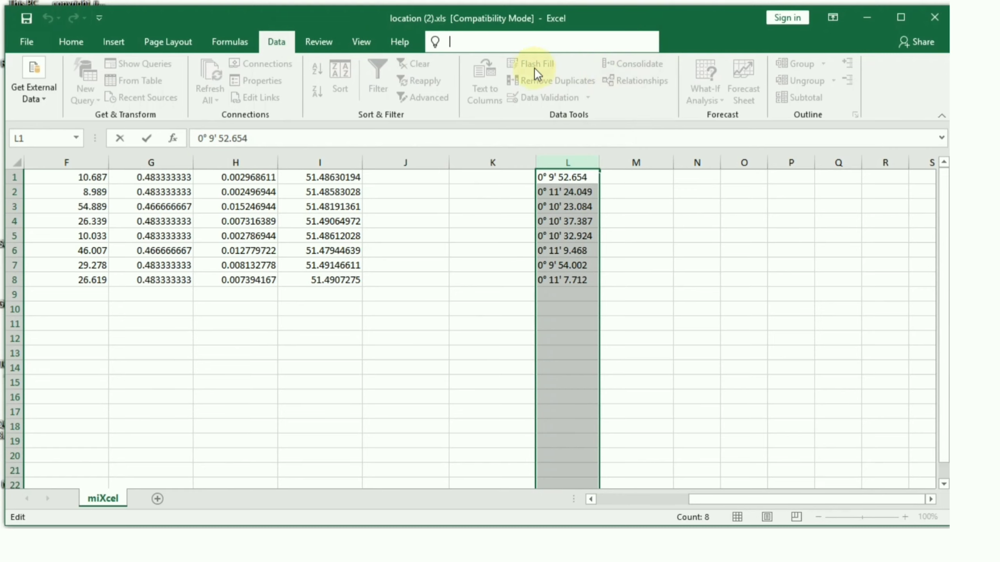
Split column L with Text to Columns, using the degree symbol (°) as the other delimiter
left_click(572, 161)
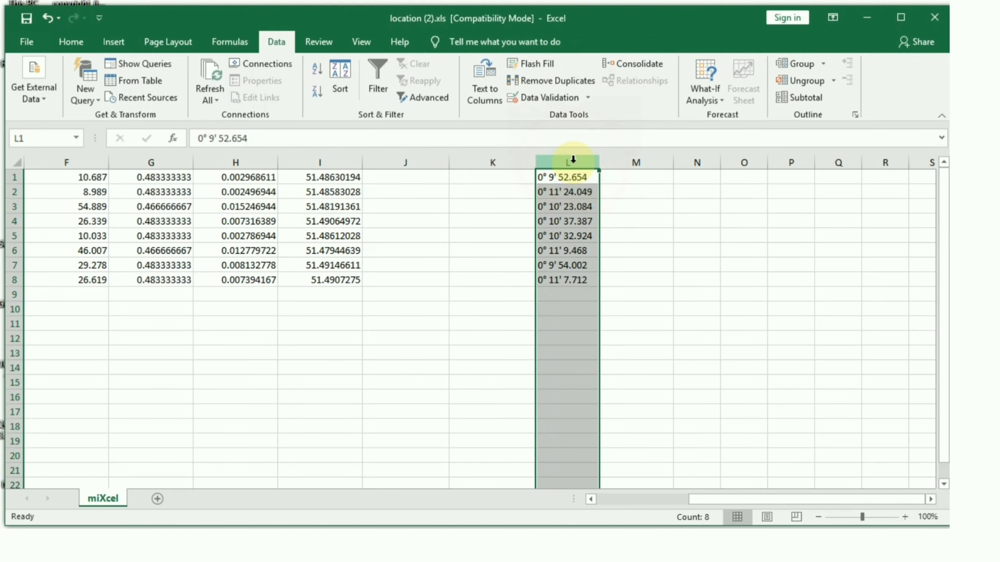
left_click(490, 79)
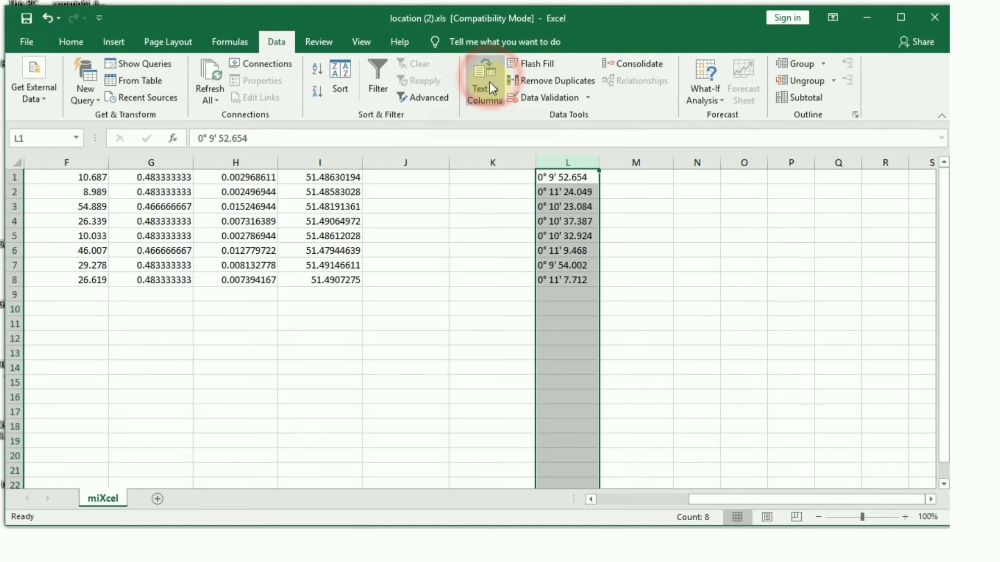
left_click(820, 421)
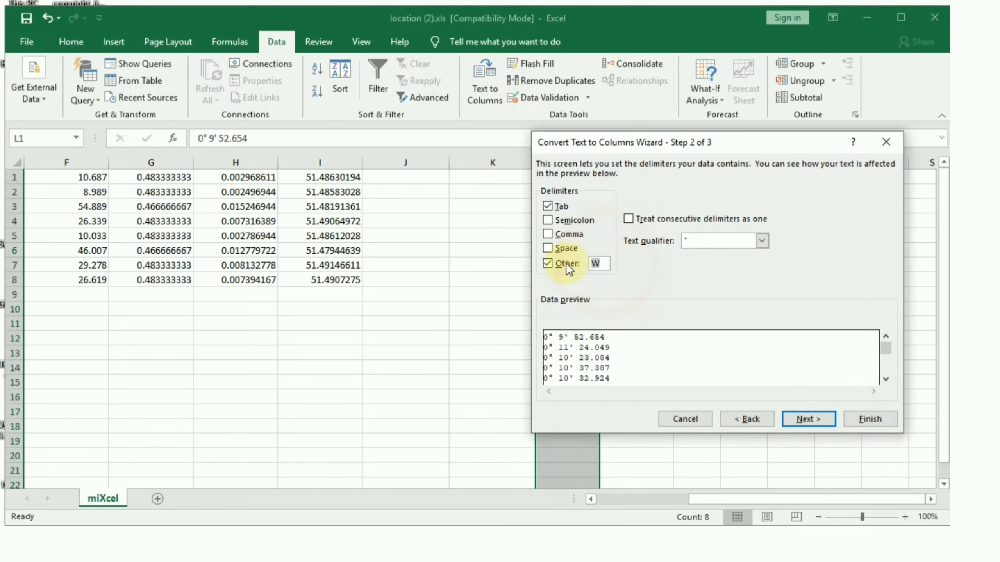
key("BackSpace")
type("°")
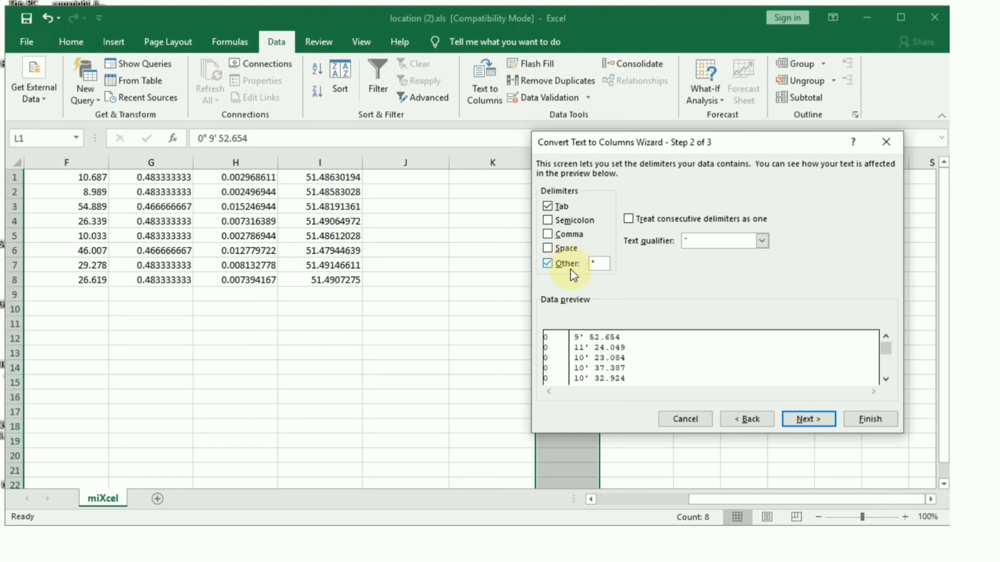
left_click(805, 418)
left_click(876, 420)
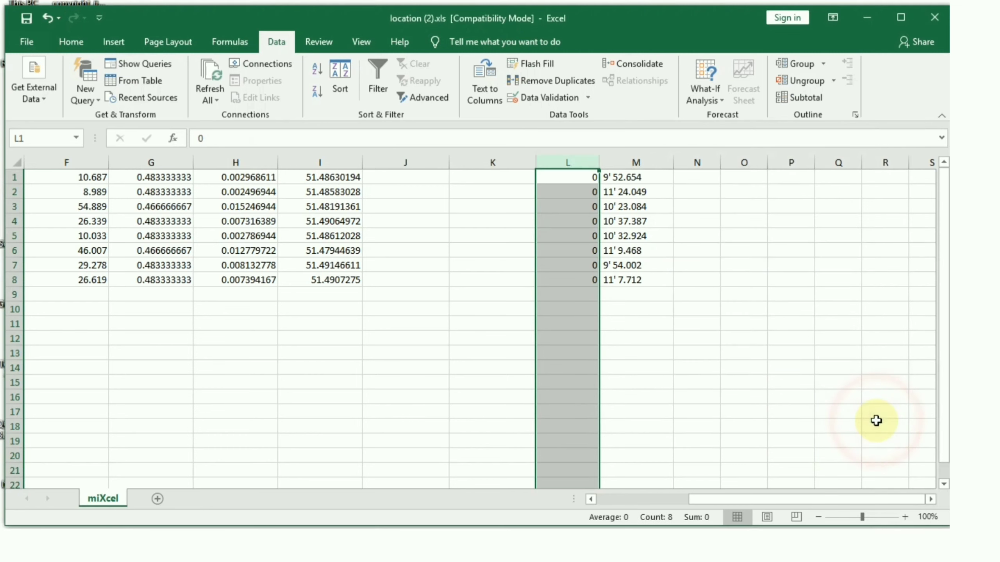
Copy the minutes mark (') from the text in M1
left_click(618, 177)
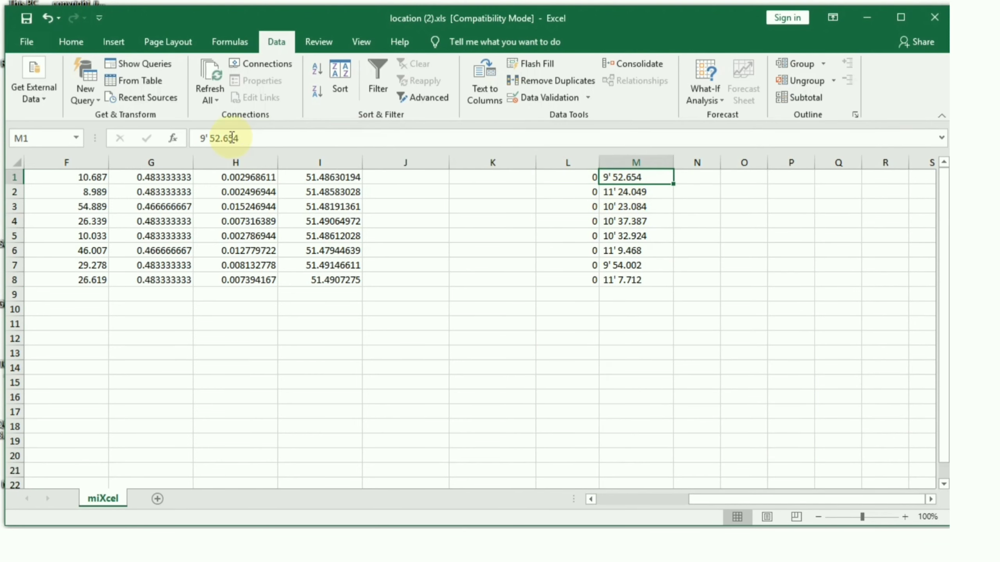
left_click(208, 138)
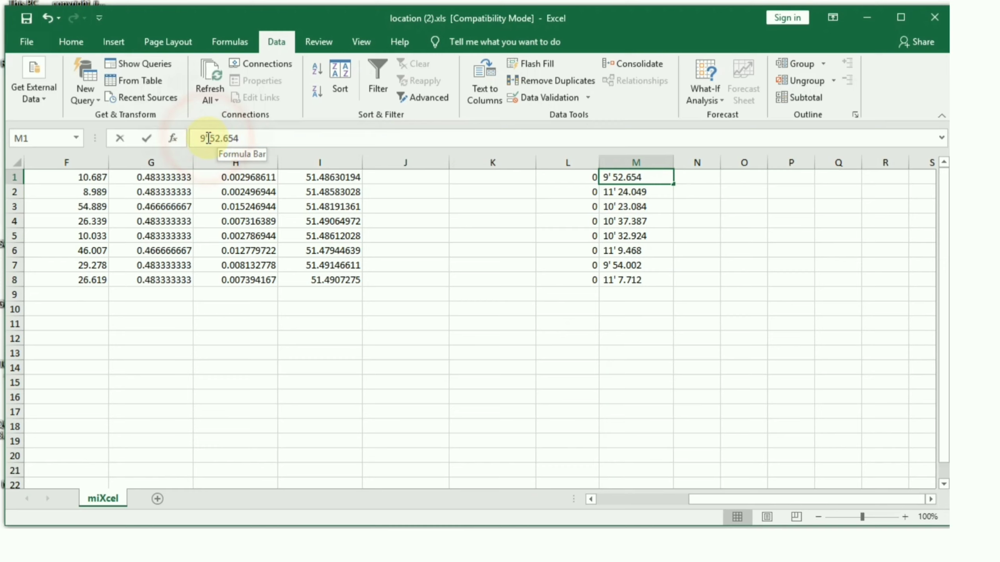
left_click_drag(207, 137, 205, 138)
right_click(206, 138)
left_click(239, 162)
Split column M with Text to Columns, using the copied minutes mark (') as the other delimiter
left_click(611, 162)
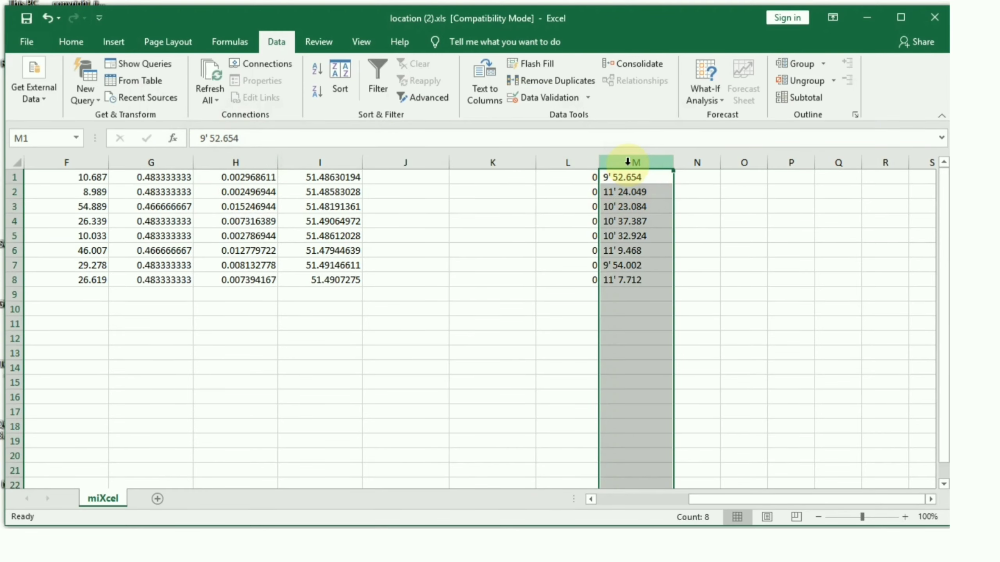
left_click(483, 92)
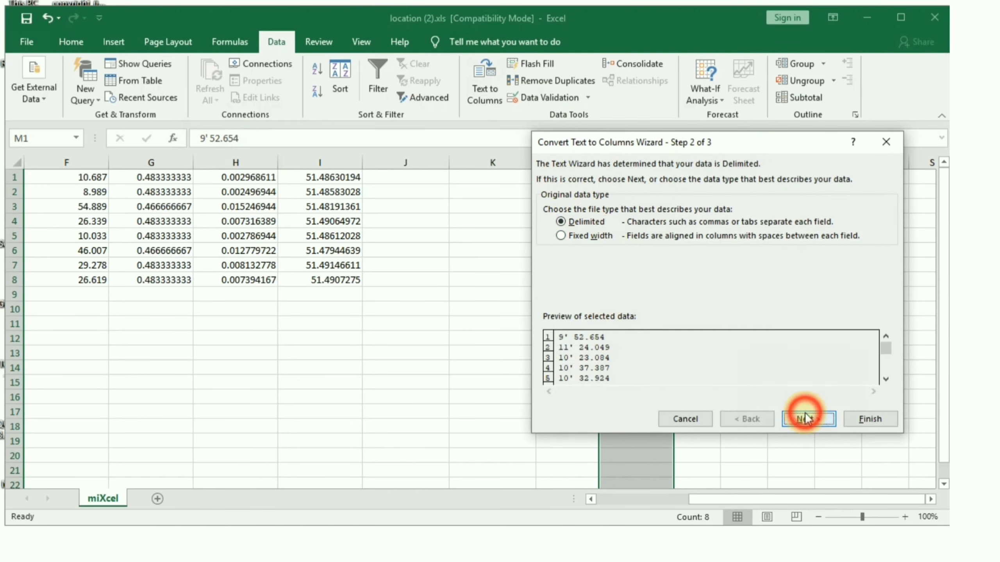
left_click(583, 261)
key("ctrl+v")
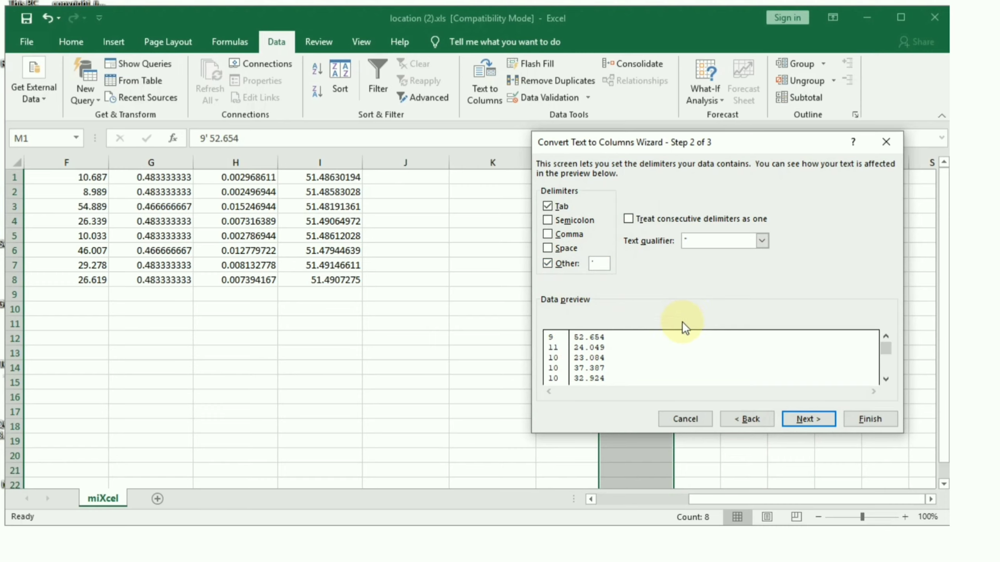
left_click(805, 417)
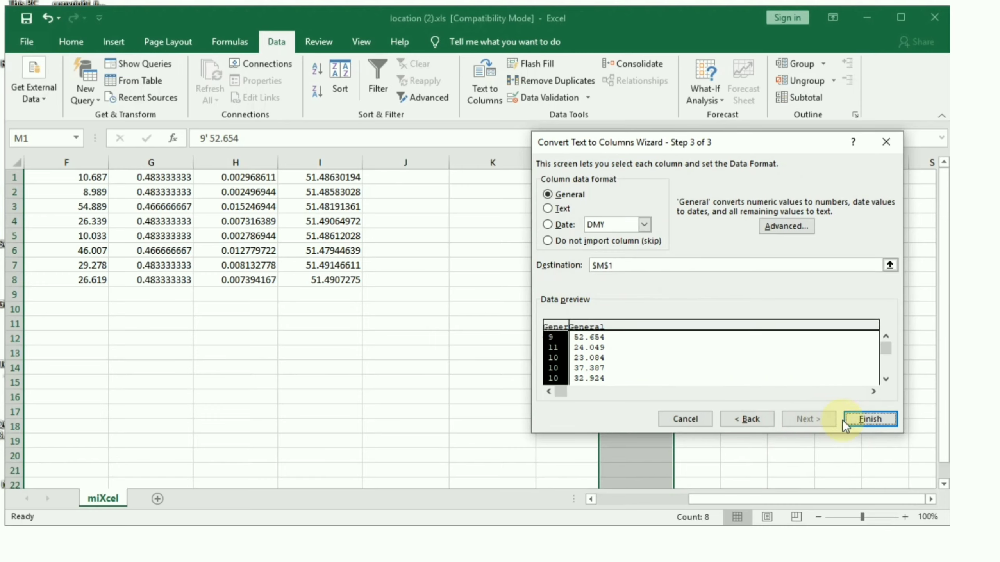
left_click(854, 418)
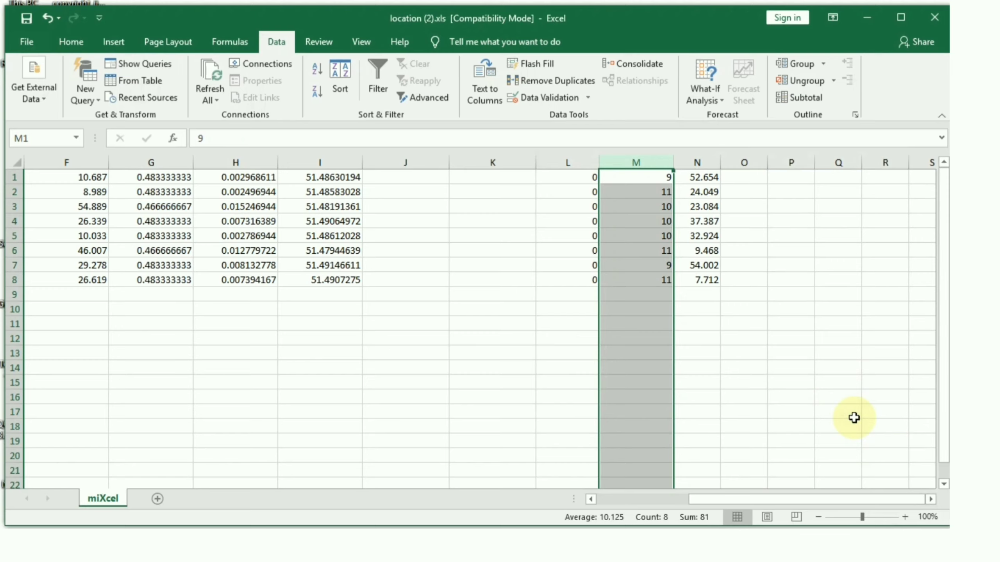
Compute minutes as decimal degrees with =M1/60 in O1 and fill the formula through O8
left_click(751, 179)
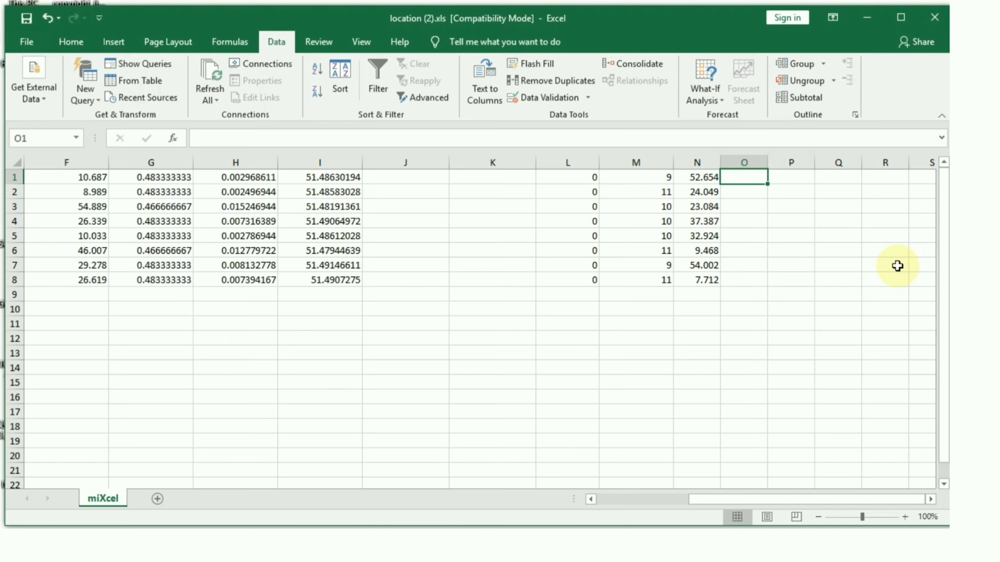
type("=")
left_click(654, 181)
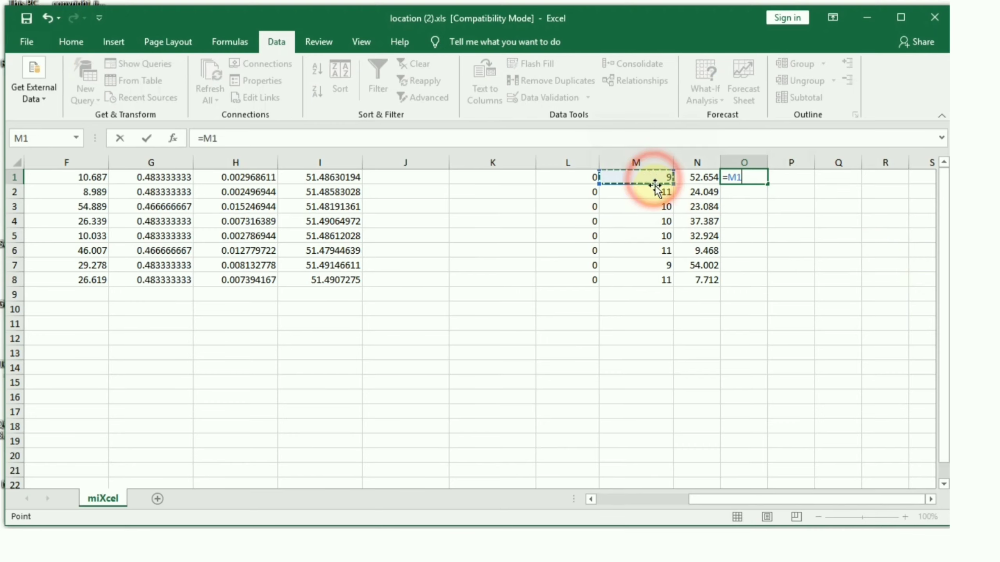
type("/")
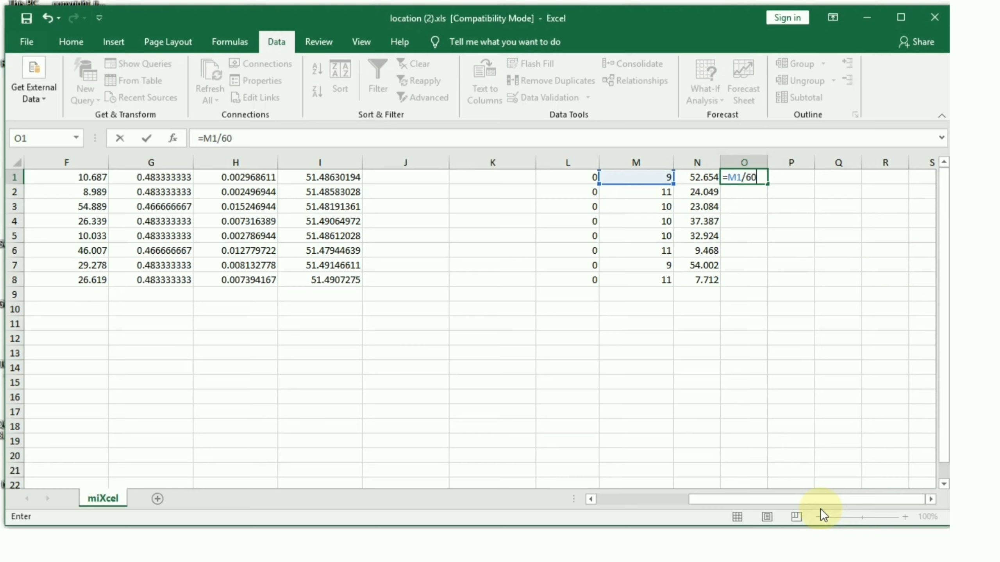
type("60")
key("Return")
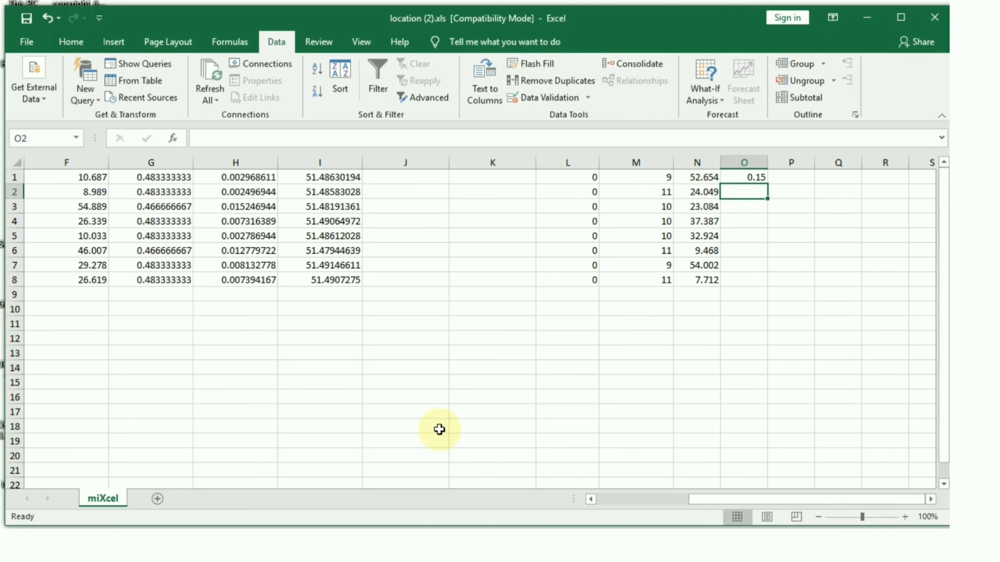
left_click(750, 178)
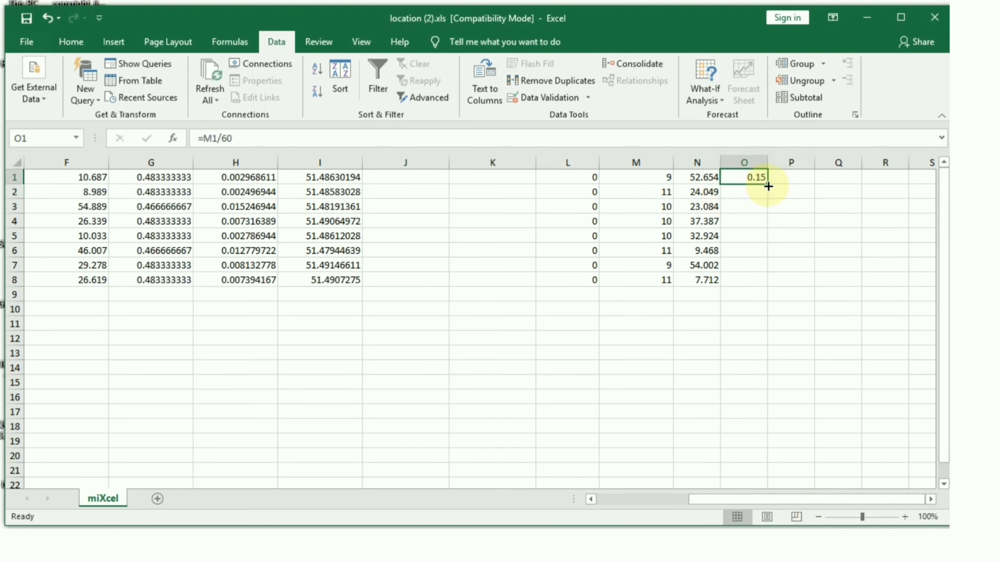
left_click_drag(767, 181, 770, 285)
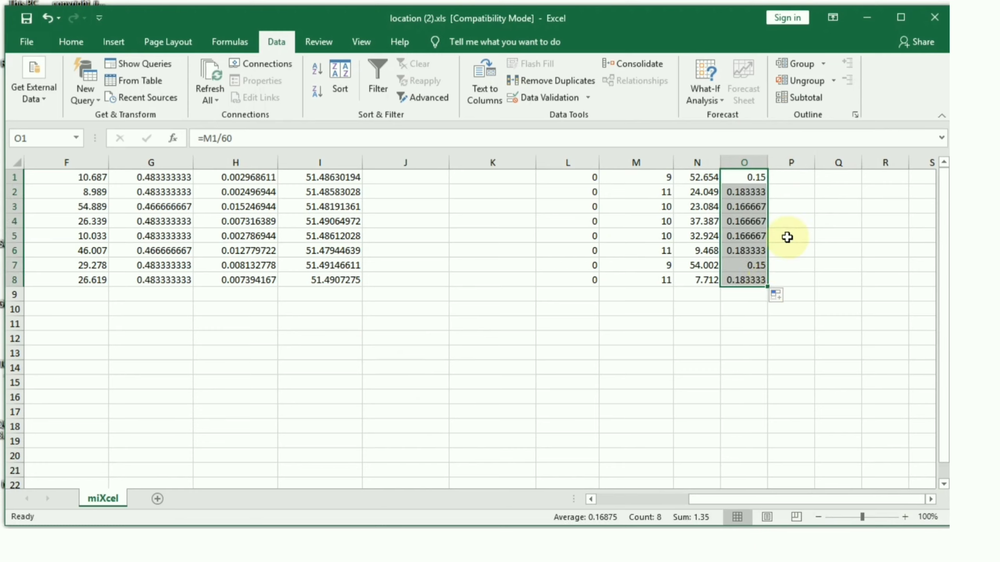
Compute seconds as decimal degrees with =N1/3600 in P1 and fill the formula through P8
left_click(791, 178)
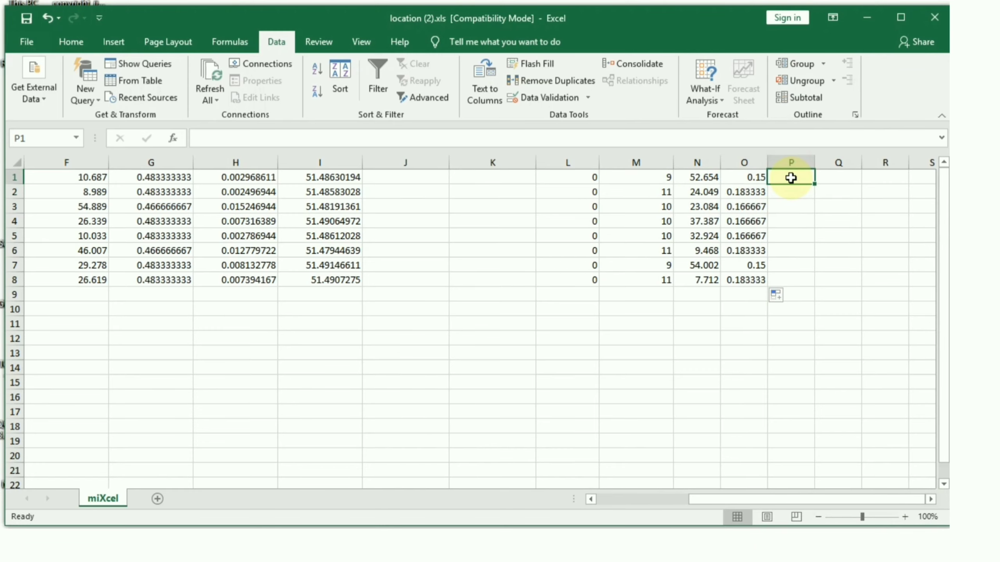
type("=")
left_click(699, 177)
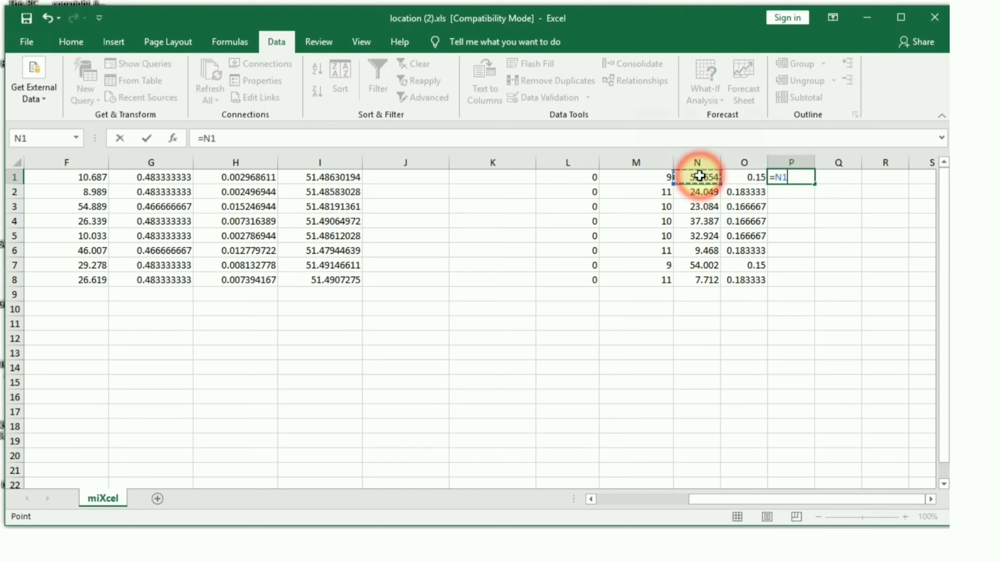
type("/")
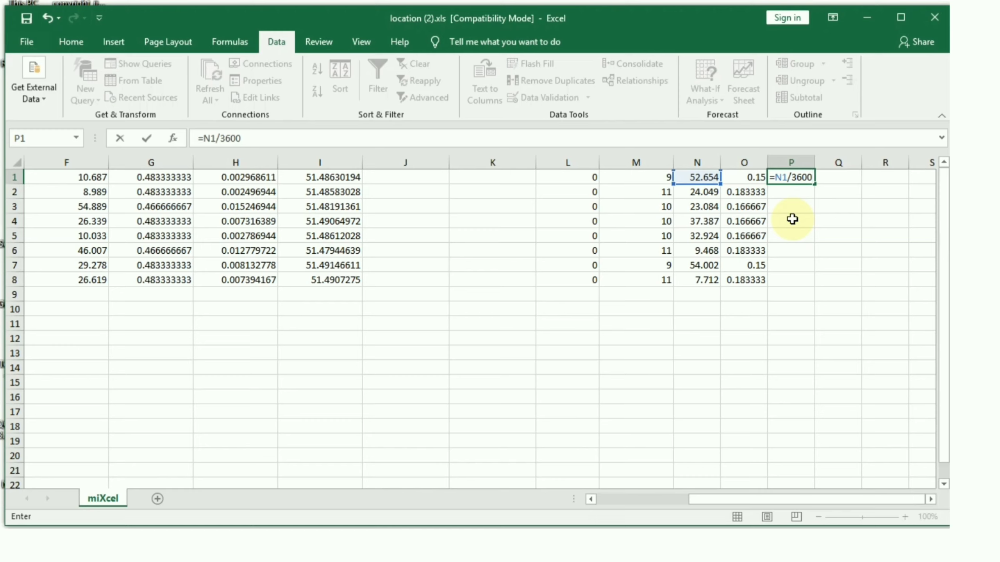
type("3600")
key("Return")
left_click(810, 178)
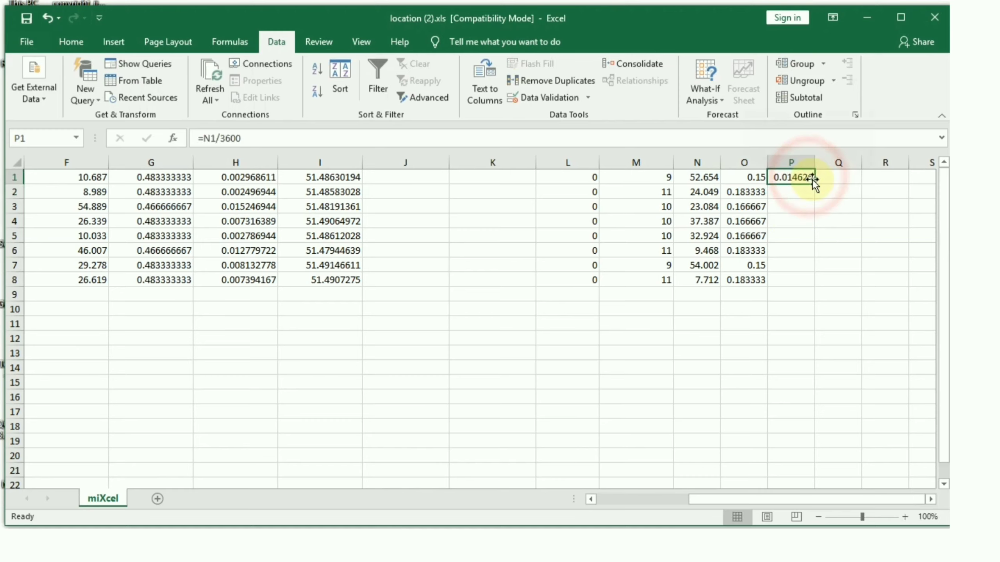
left_click_drag(813, 183, 814, 287)
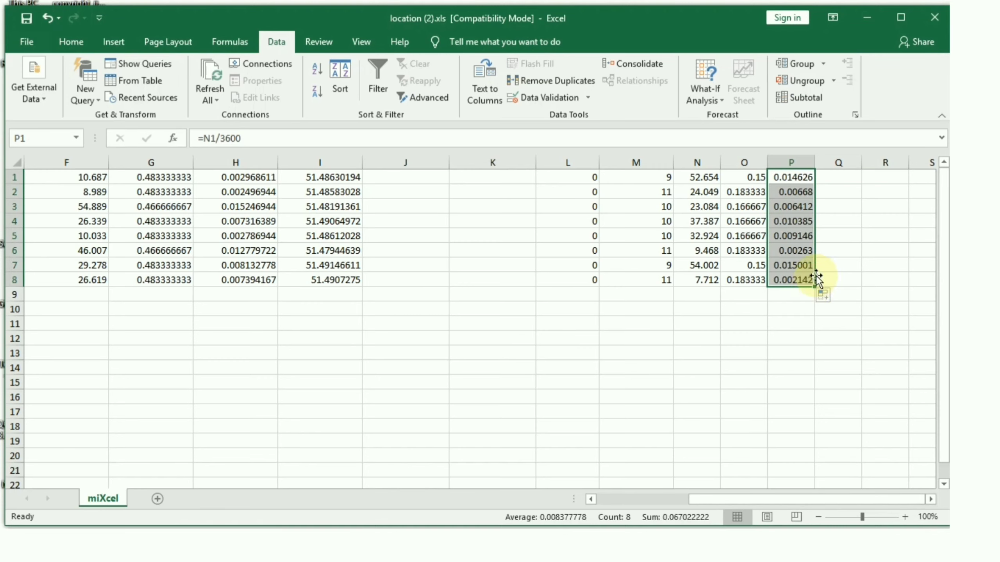
Sum the longitude parts with =L1+O1+P1 in Q1 and fill the formula through Q8
left_click(841, 176)
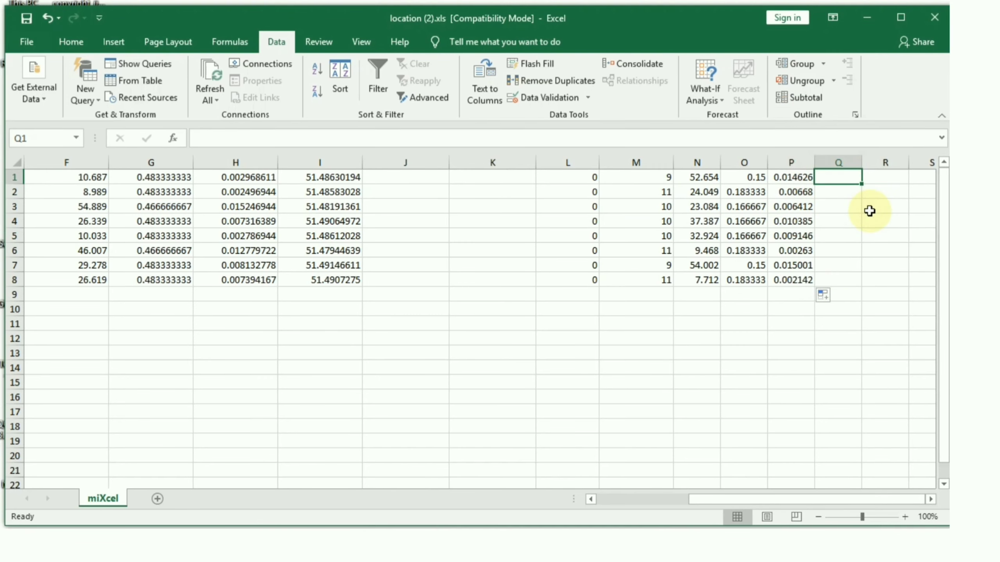
type("=")
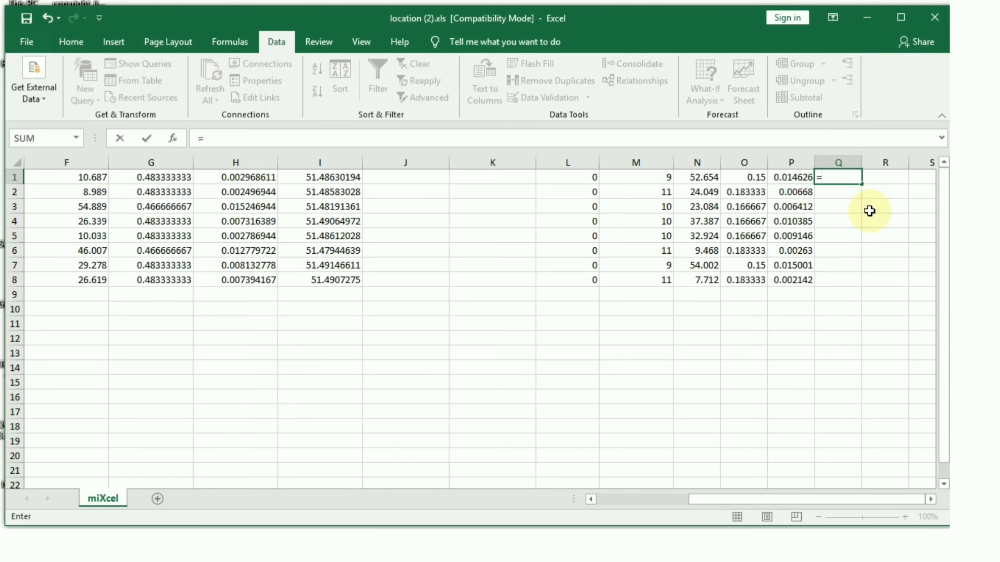
left_click(586, 178)
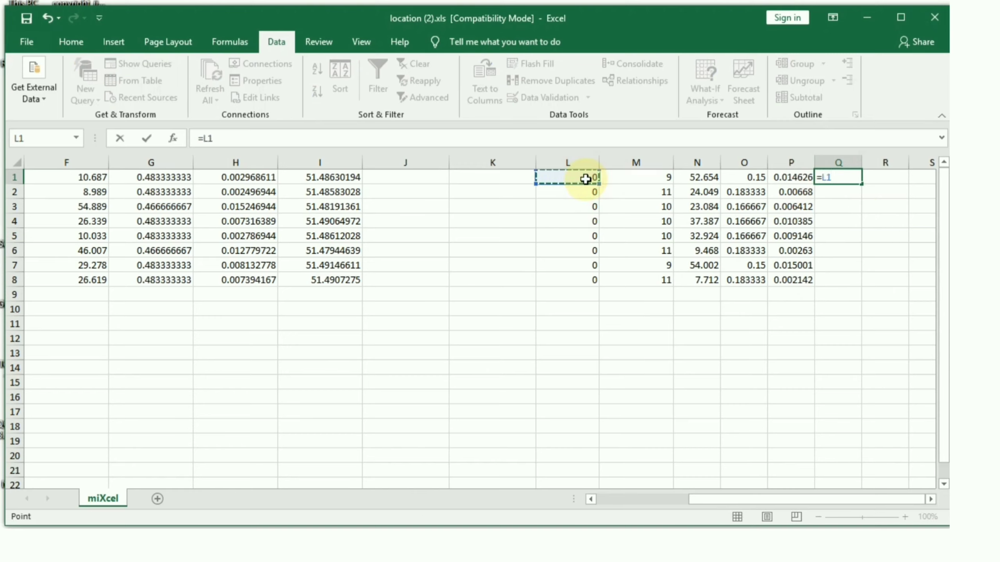
type("+")
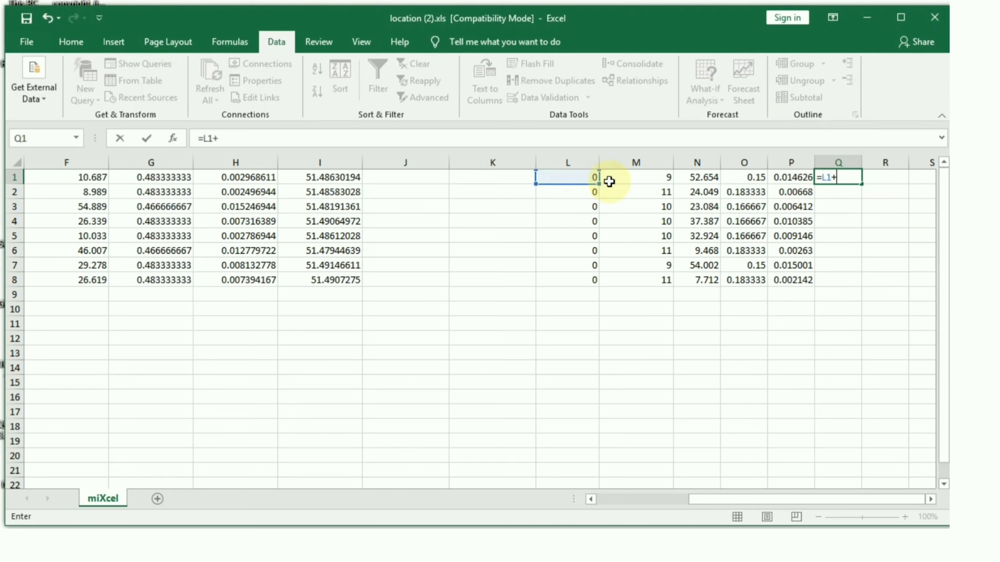
left_click(746, 178)
type("+")
left_click(777, 178)
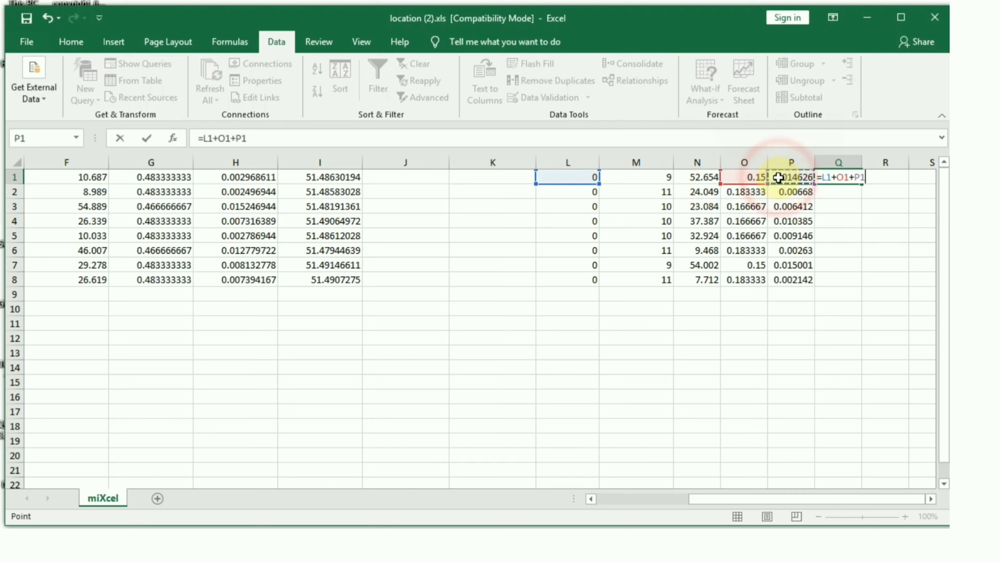
key("Return")
left_click(850, 178)
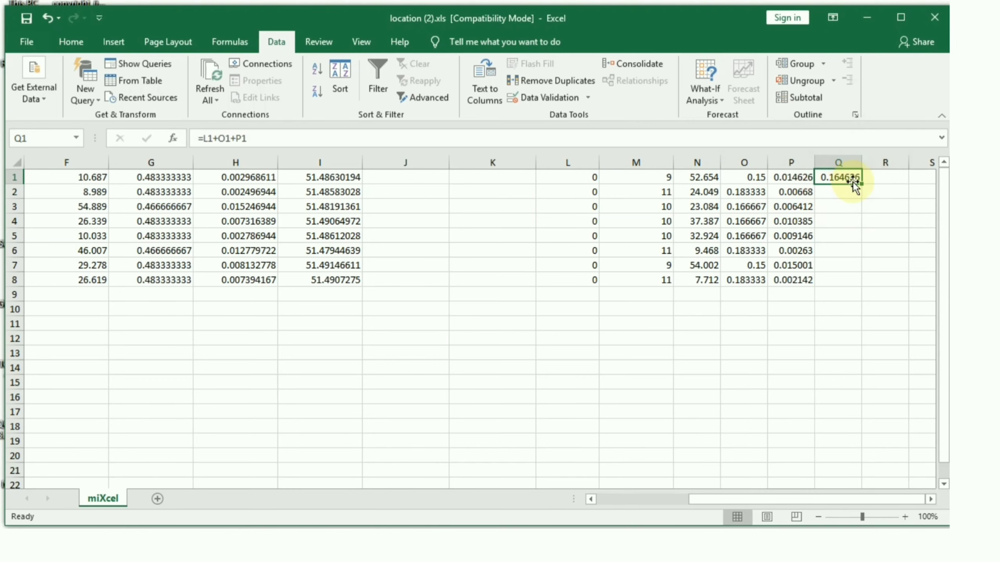
left_click_drag(860, 182, 858, 285)
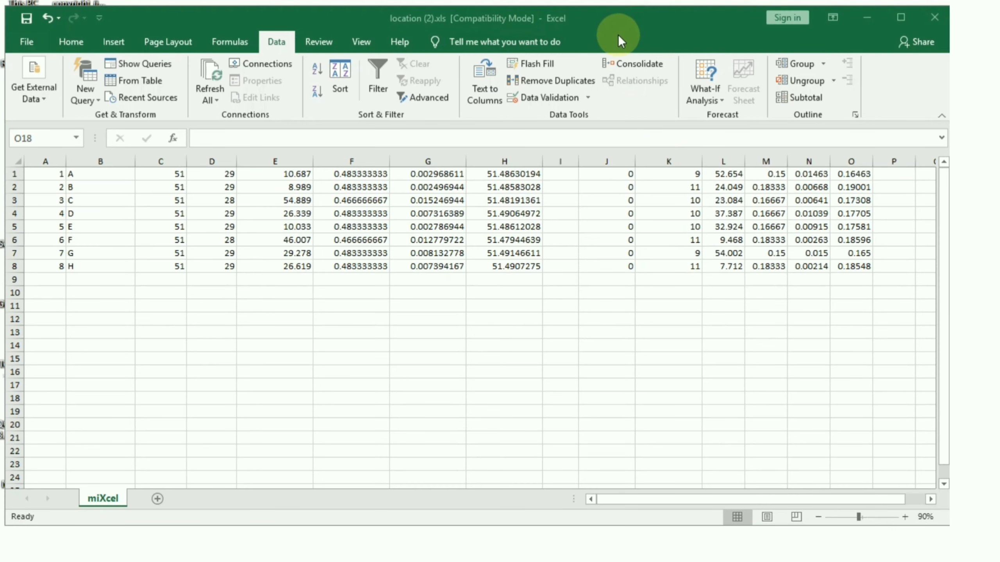
Copy the name column B together with the decimal latitude column H and decimal longitude column O
left_click(618, 34)
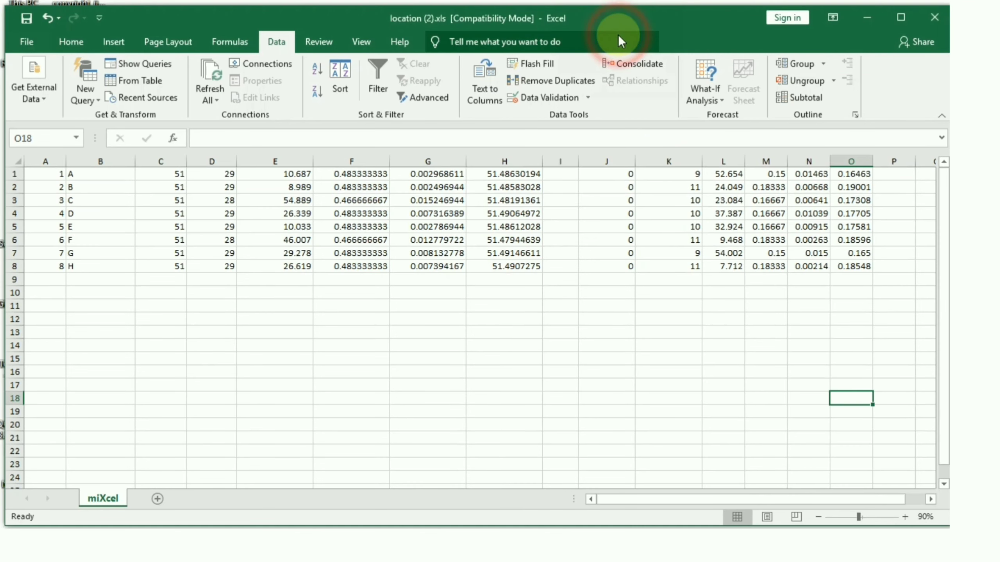
left_click(664, 28)
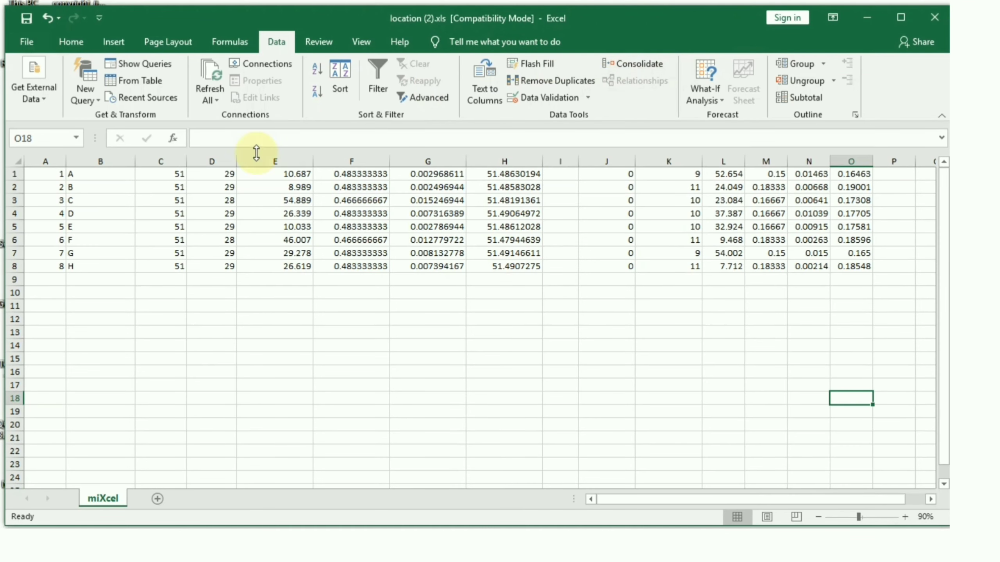
left_click(98, 159)
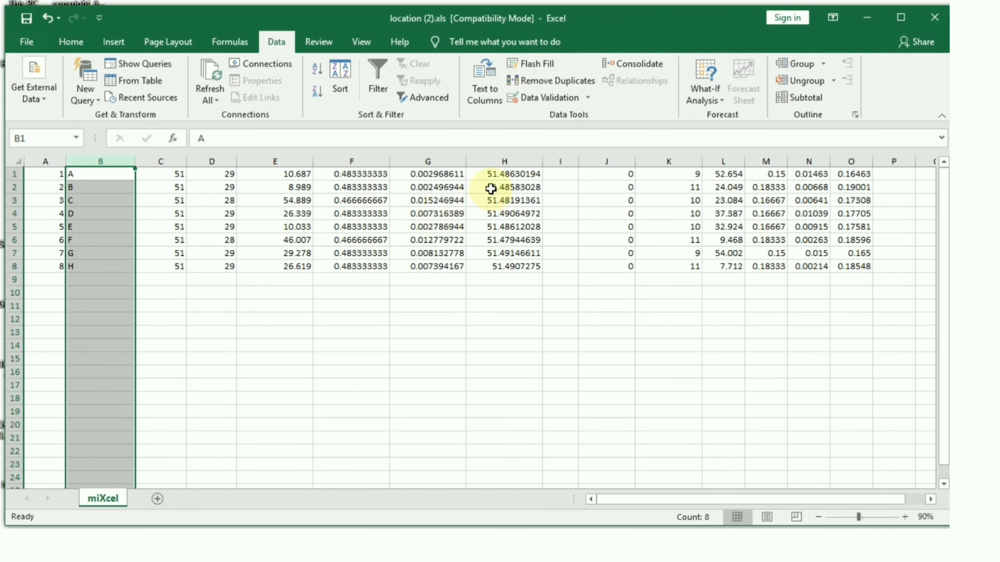
left_click(498, 164, "ctrl")
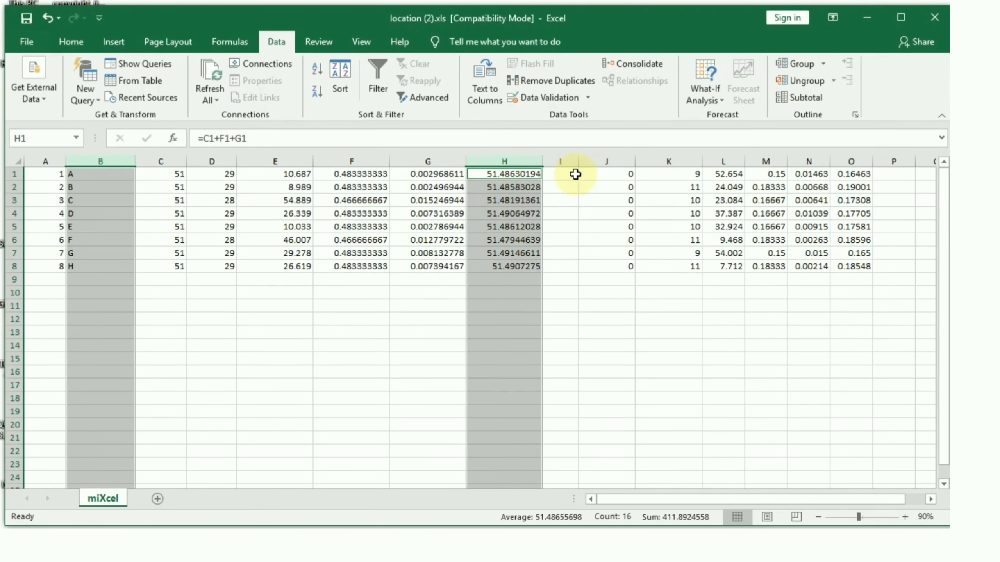
left_click(854, 160, "ctrl")
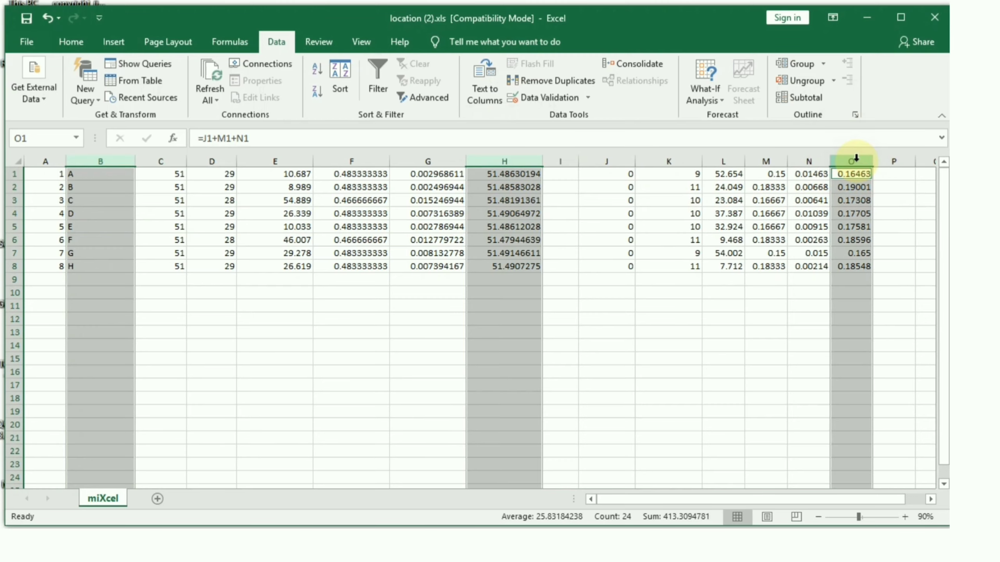
right_click(495, 187)
left_click(534, 205)
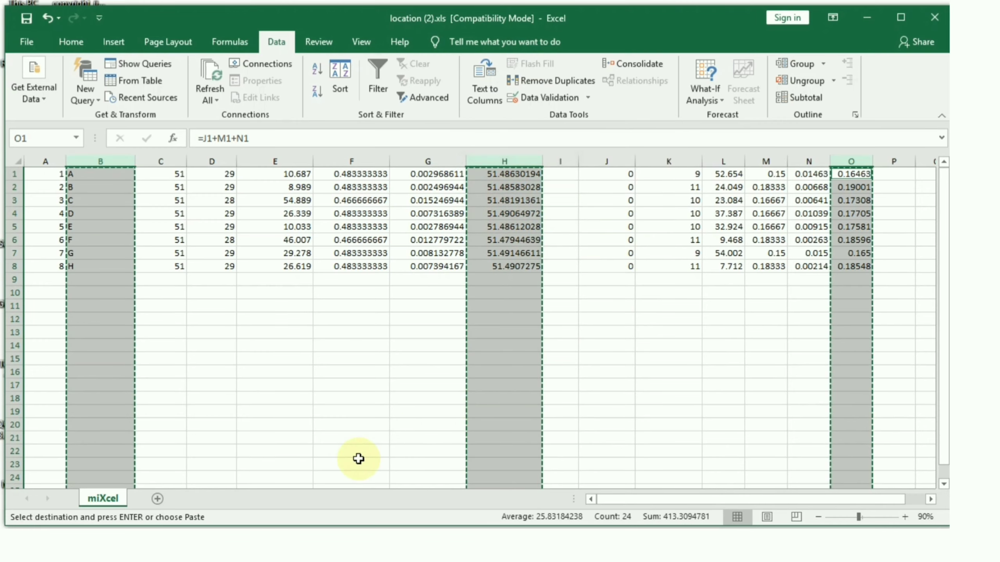
Paste the copied columns at A1 of a new sheet and adjust the widths of columns A to C
left_click(158, 499)
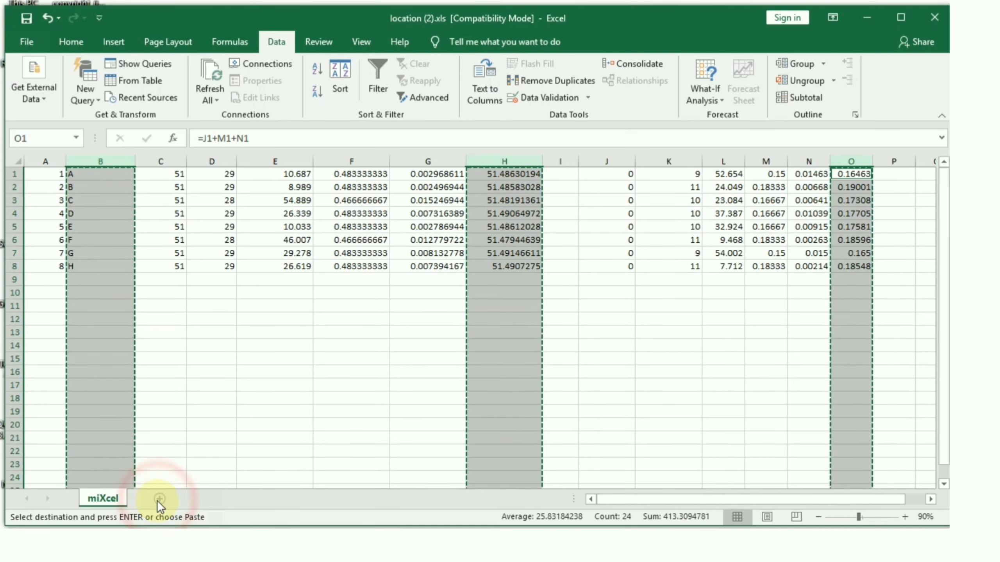
right_click(57, 178)
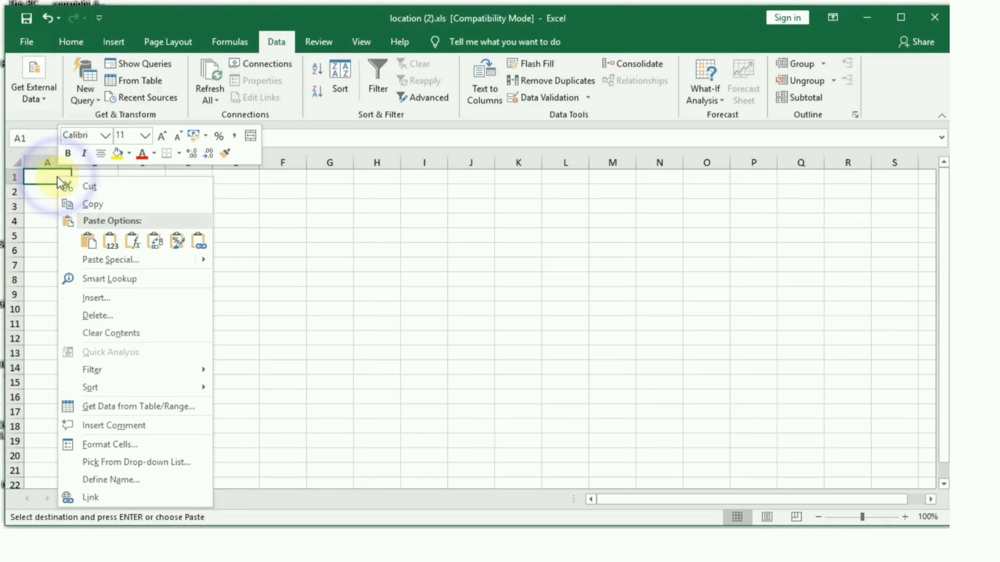
left_click(87, 240)
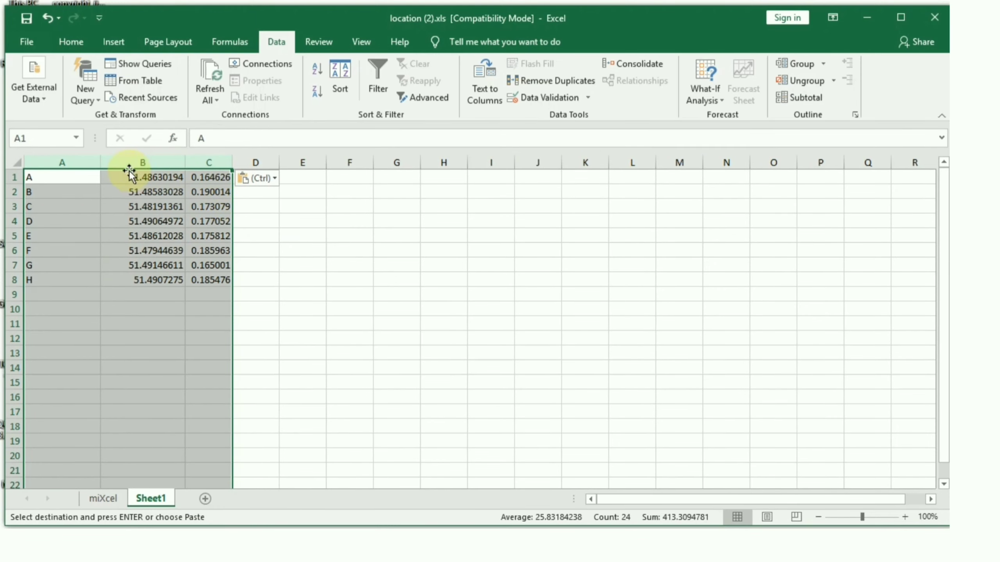
left_click_drag(105, 162, 128, 162)
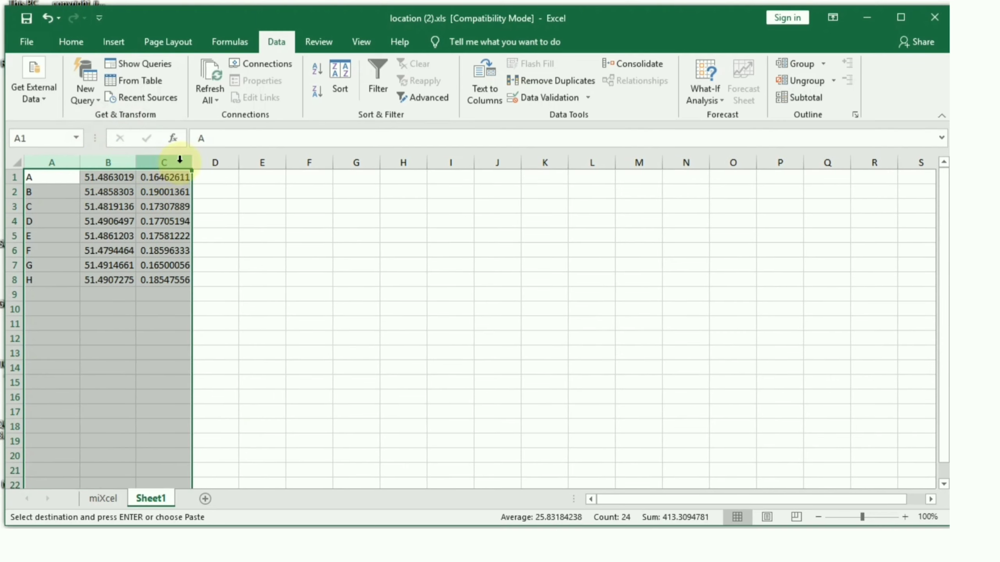
left_click_drag(192, 162, 199, 160)
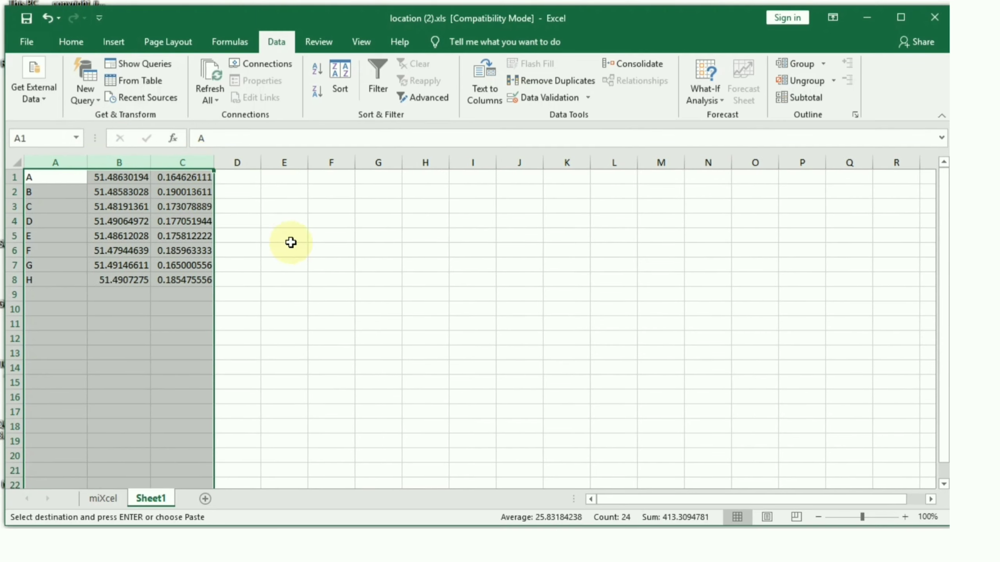
Insert a blank row above the first data row of Sheet1
left_click(10, 177)
right_click(10, 177)
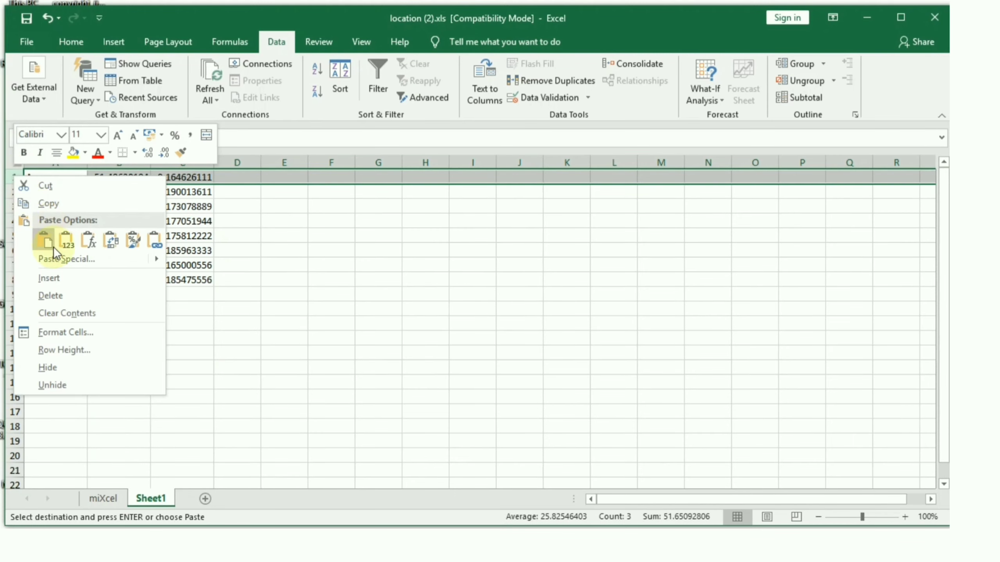
left_click(53, 278)
left_click(430, 296)
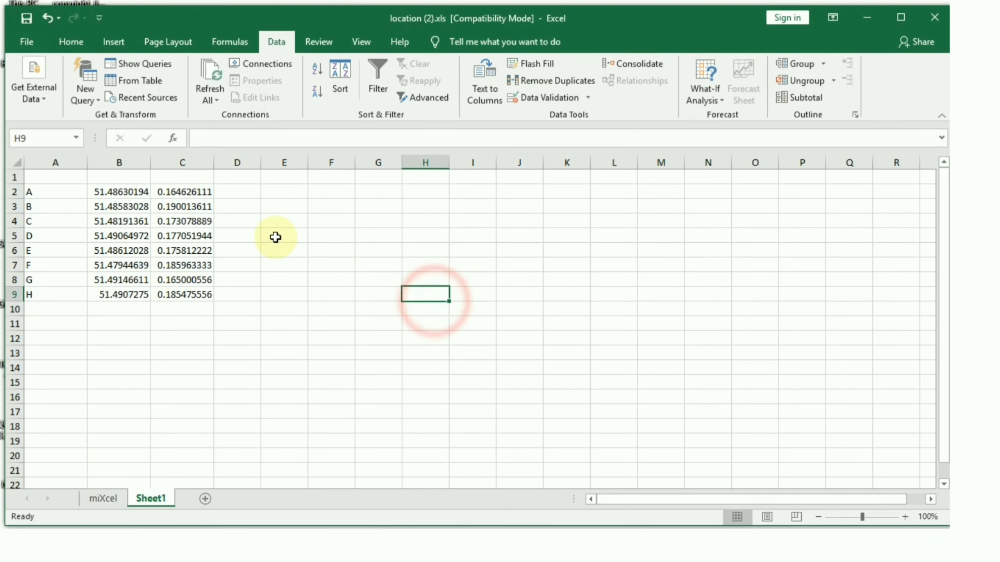
Enter the headers Name, Lat and Long in cells A1 to C1 of Sheet1 and save the workbook
left_click(72, 177)
double_click(73, 176)
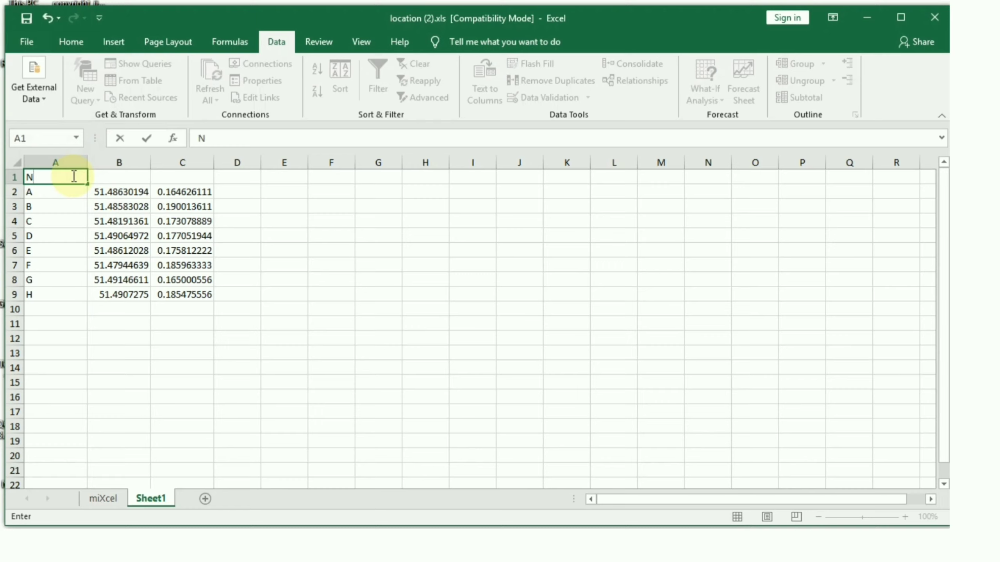
type("Name")
left_click(128, 179)
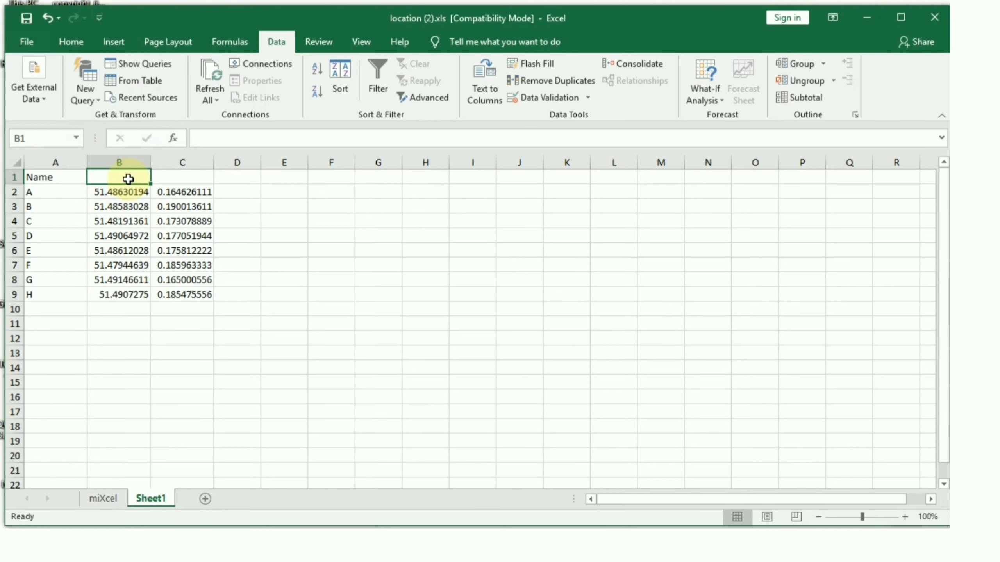
type("Lat")
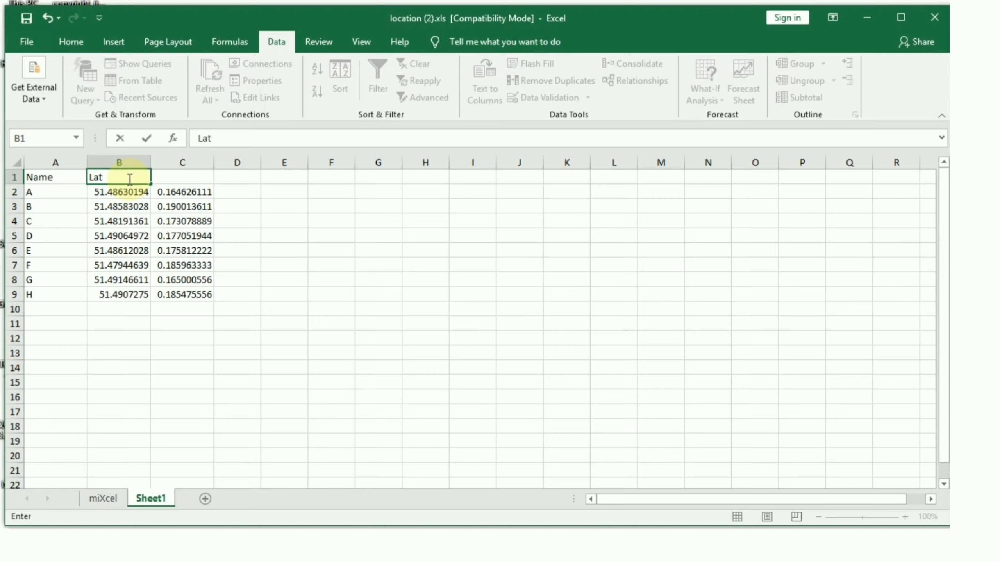
left_click(181, 182)
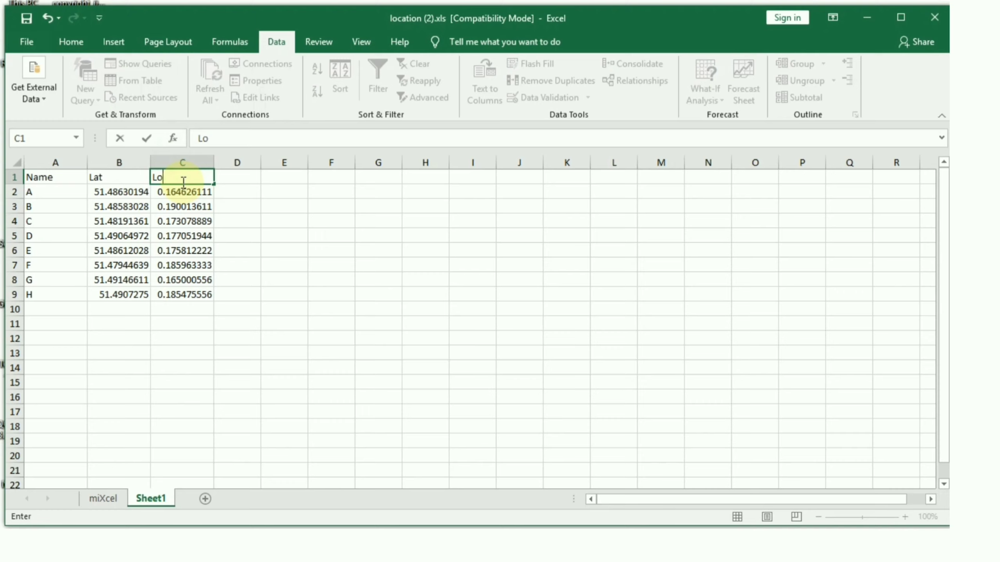
type("g")
left_click(315, 236)
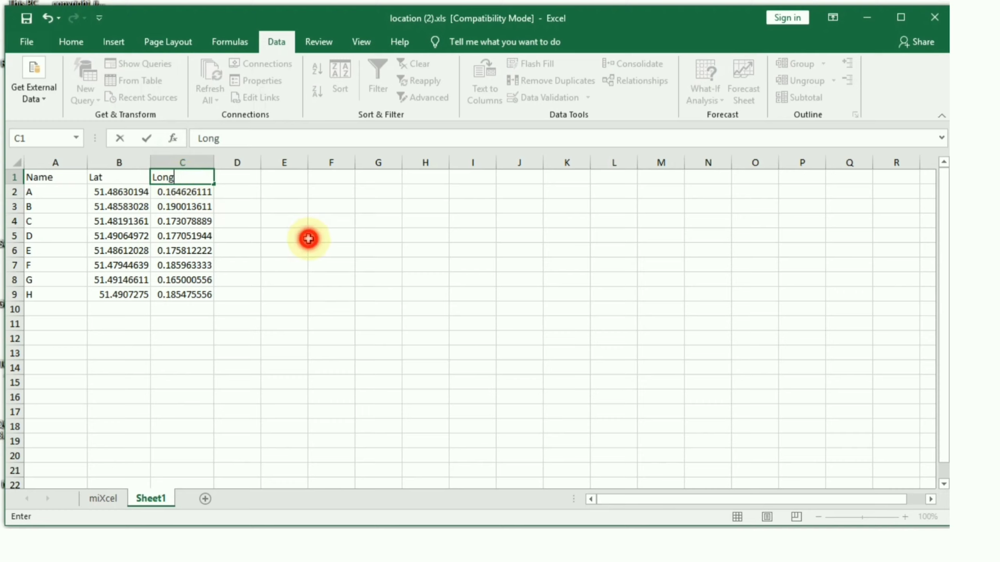
left_click(27, 18)
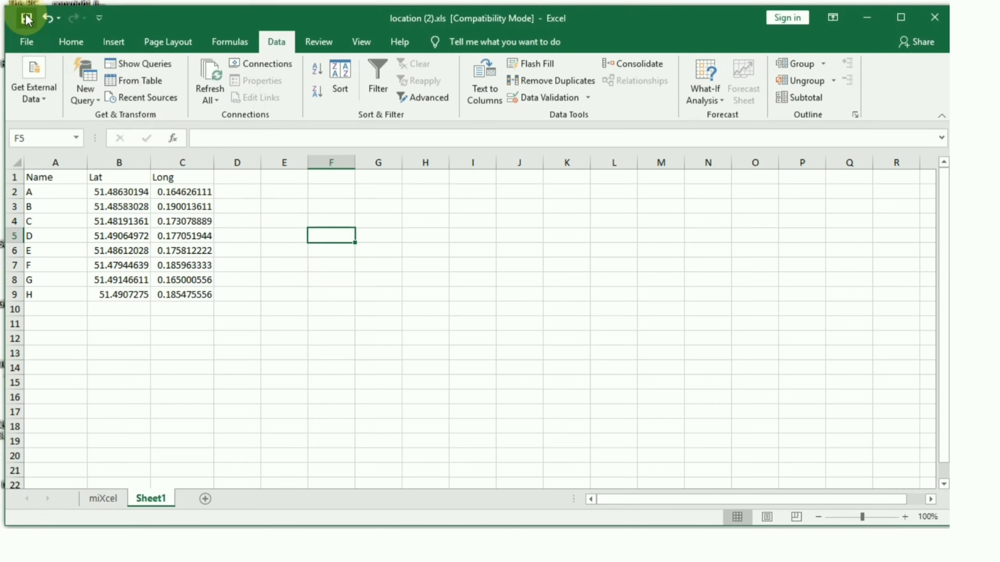
Rename Sheet1 as miXcel_2 and save the workbook
double_click(156, 498)
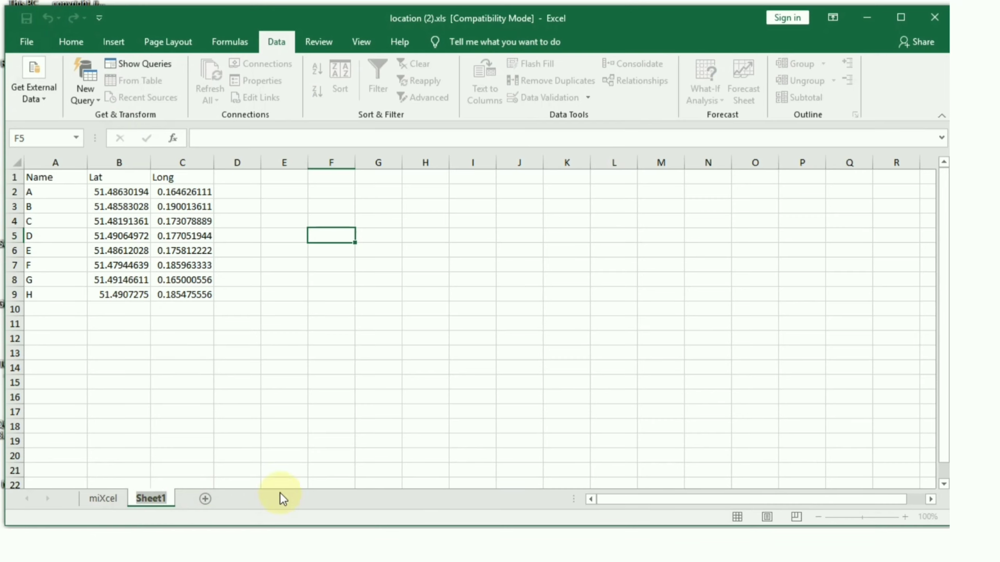
type("m")
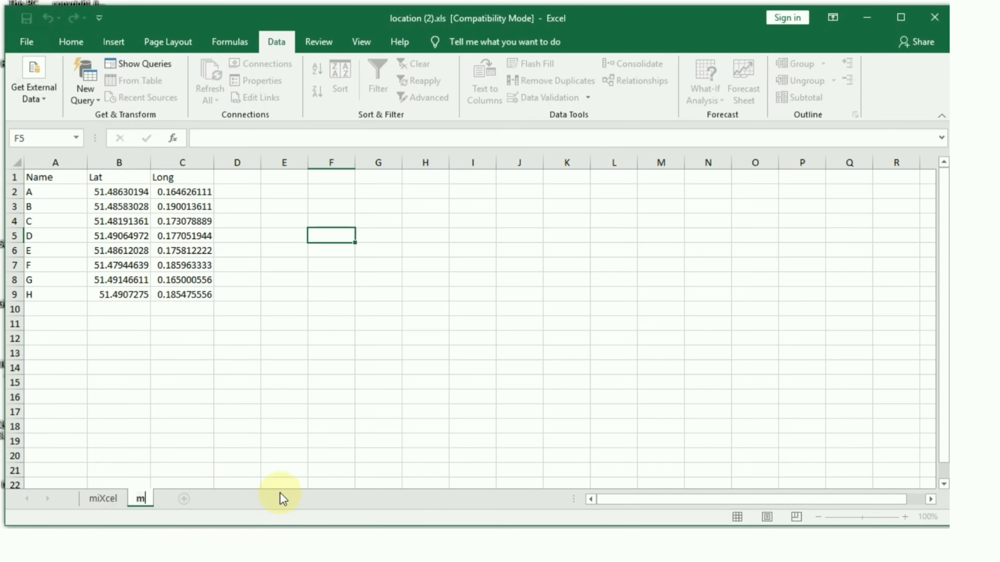
type("iXcel ")
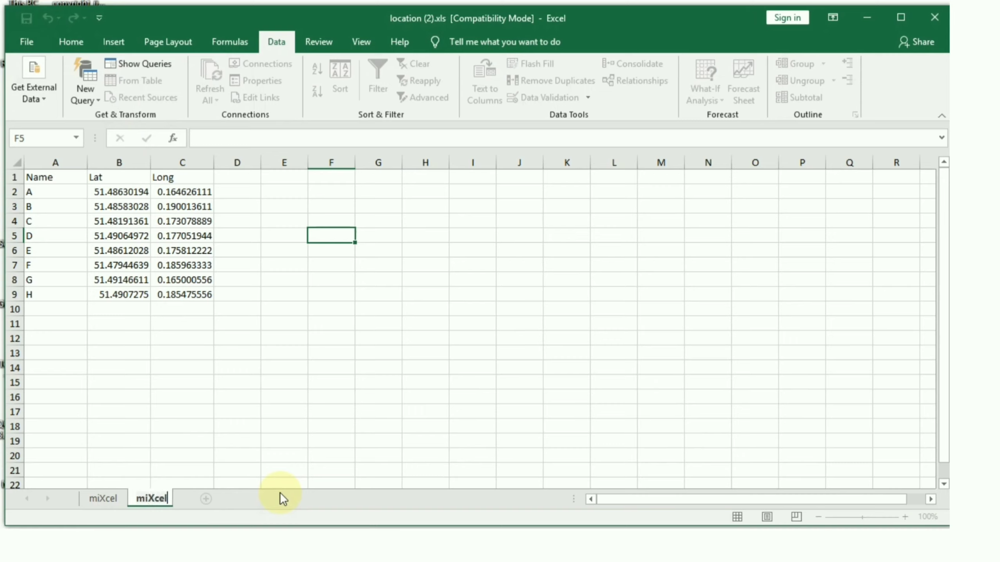
type("2")
left_click(345, 354)
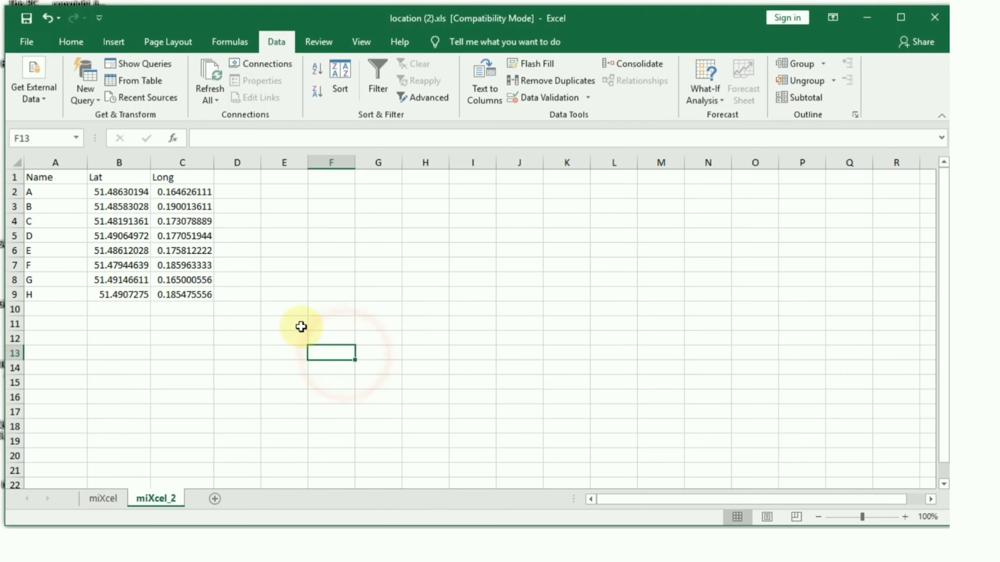
left_click(26, 19)
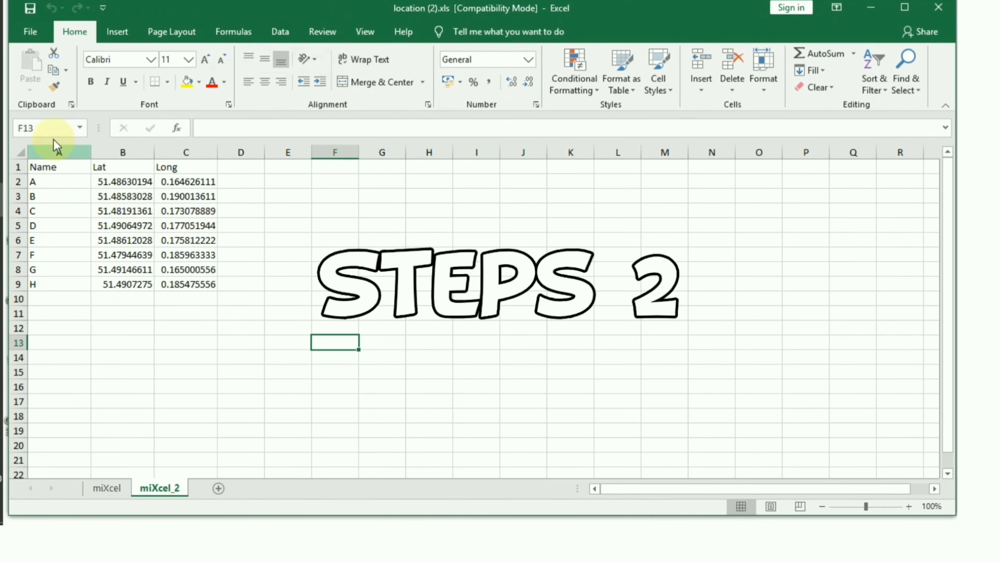
Save the miXcel_2 sheet to the Desktop as location (2).csv in CSV (Comma delimited) format and close the workbook
left_click(32, 27)
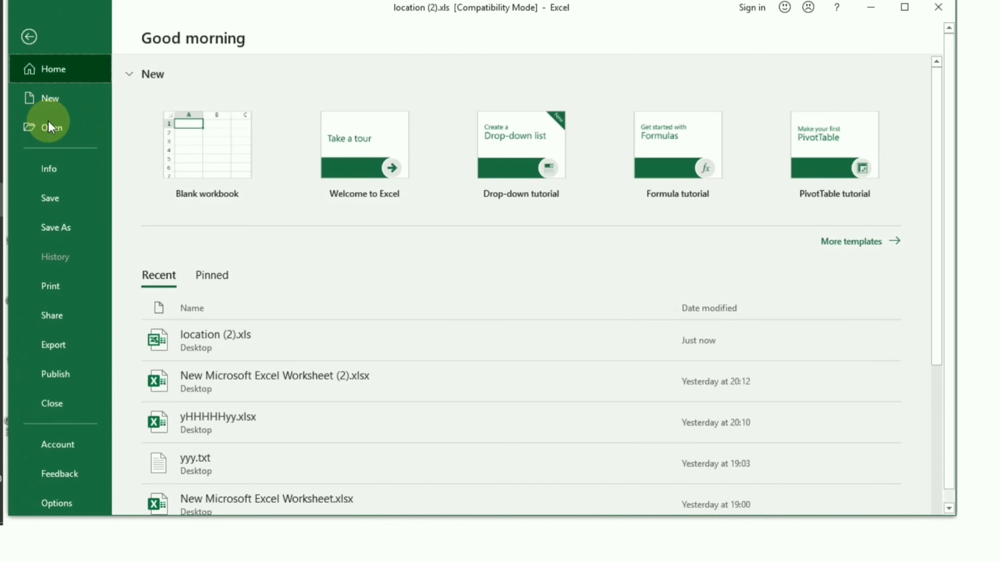
left_click(62, 225)
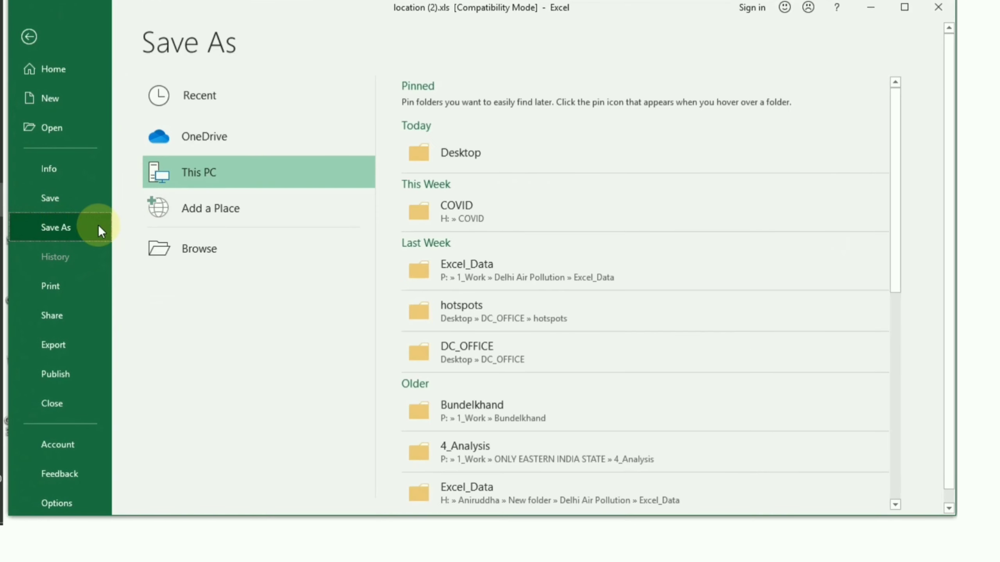
left_click(223, 244)
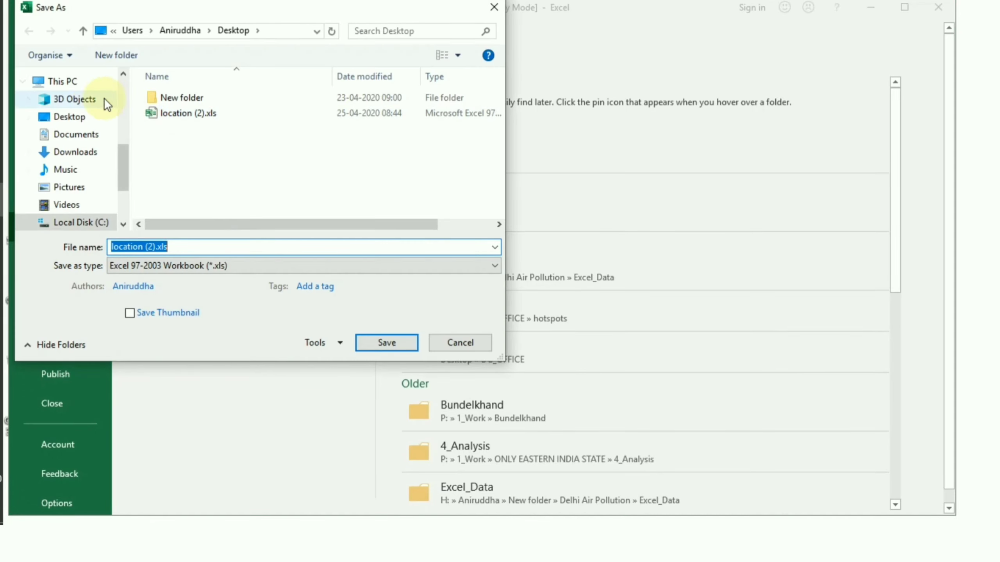
left_click(74, 116)
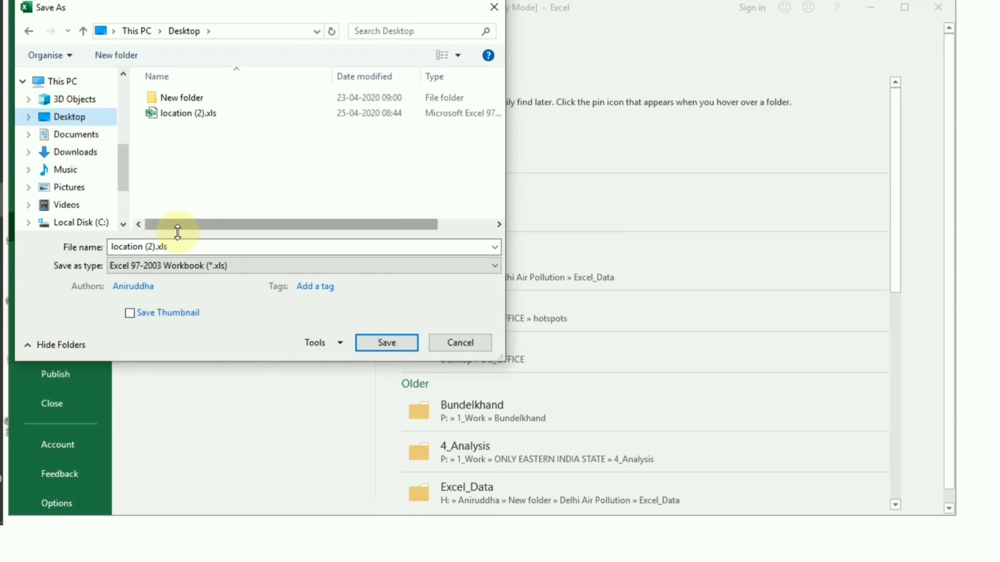
left_click(242, 267)
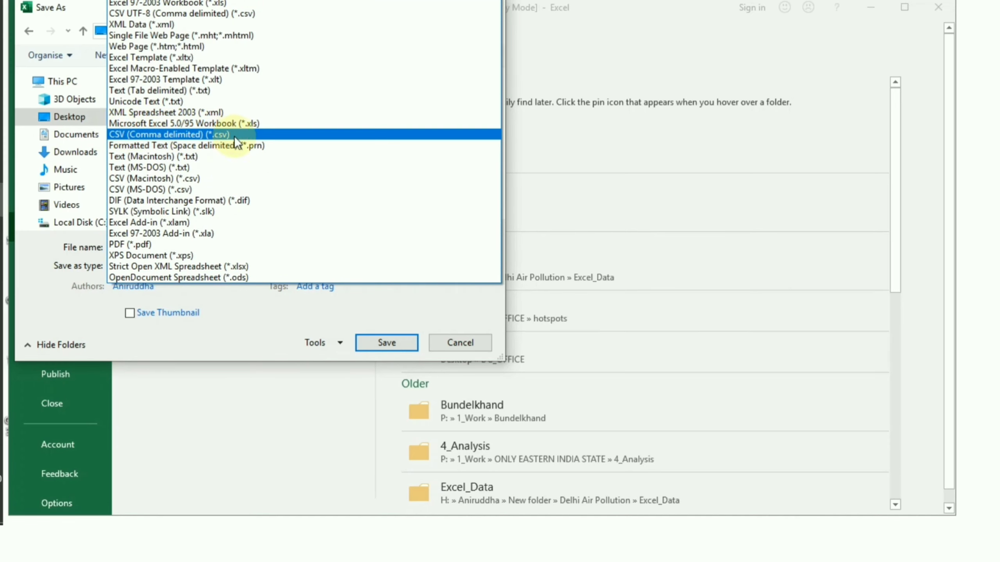
left_click(171, 134)
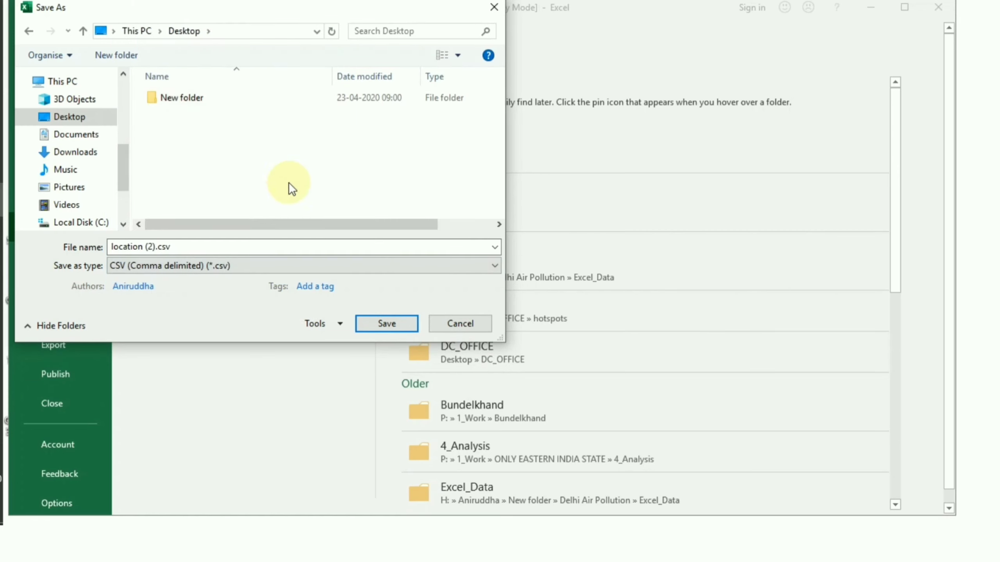
left_click(395, 324)
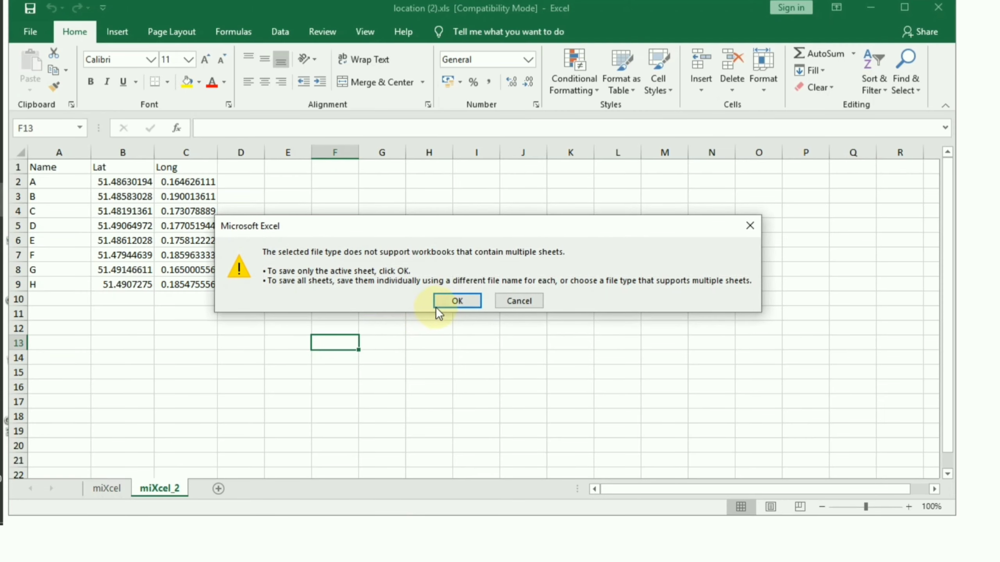
left_click(448, 300)
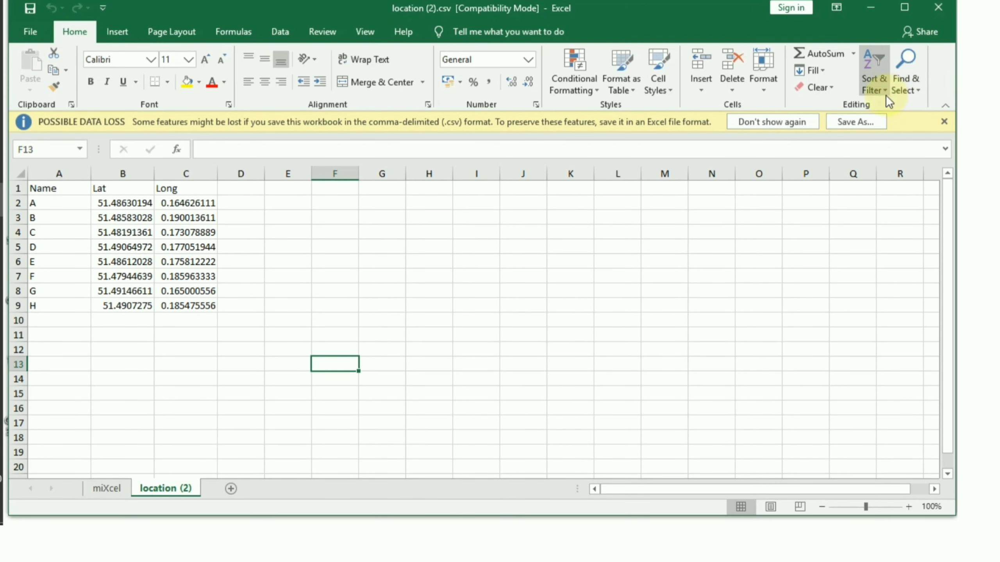
left_click(934, 10)
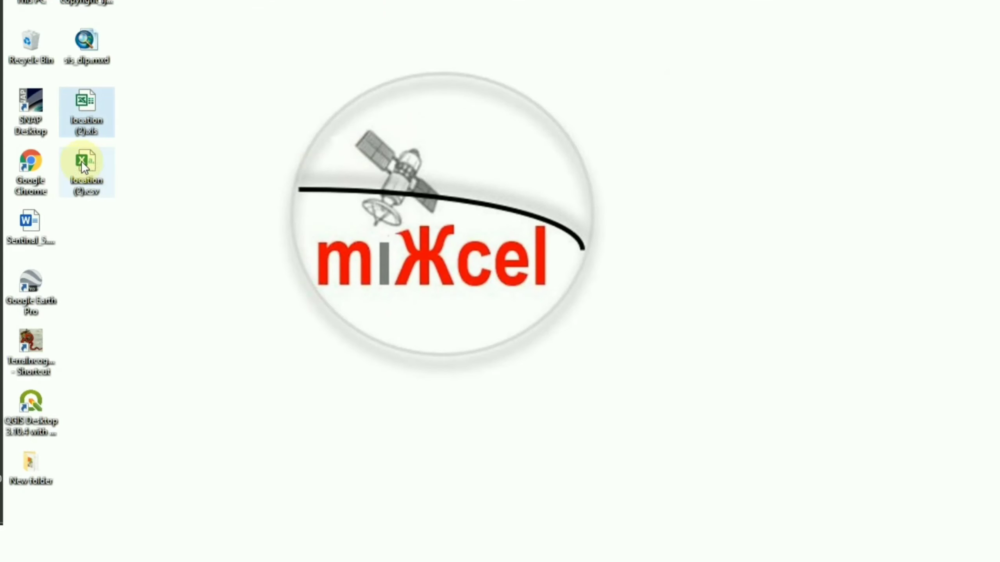
left_click_drag(83, 171, 233, 149)
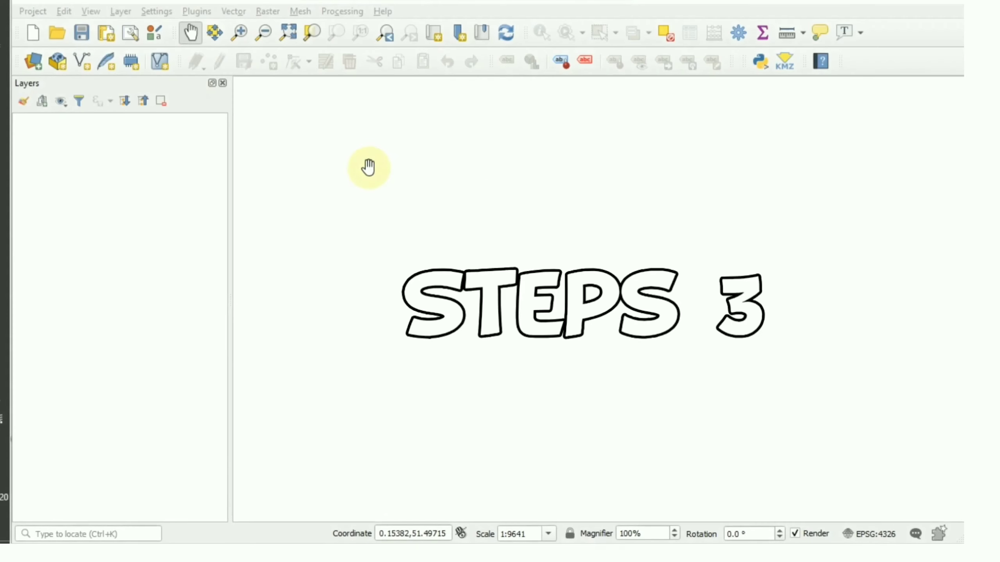
left_click(121, 12)
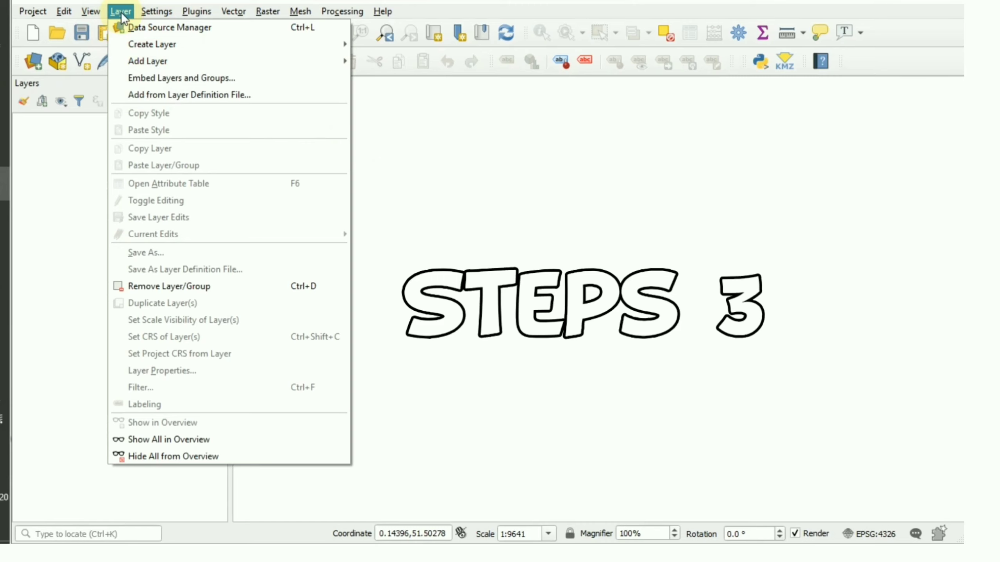
mouse_move(153, 61)
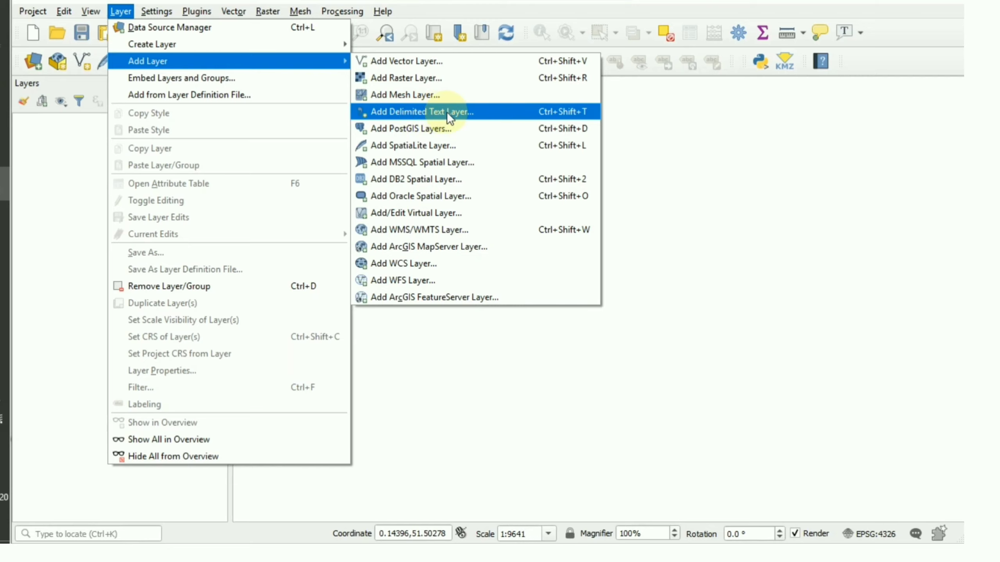
left_click(771, 147)
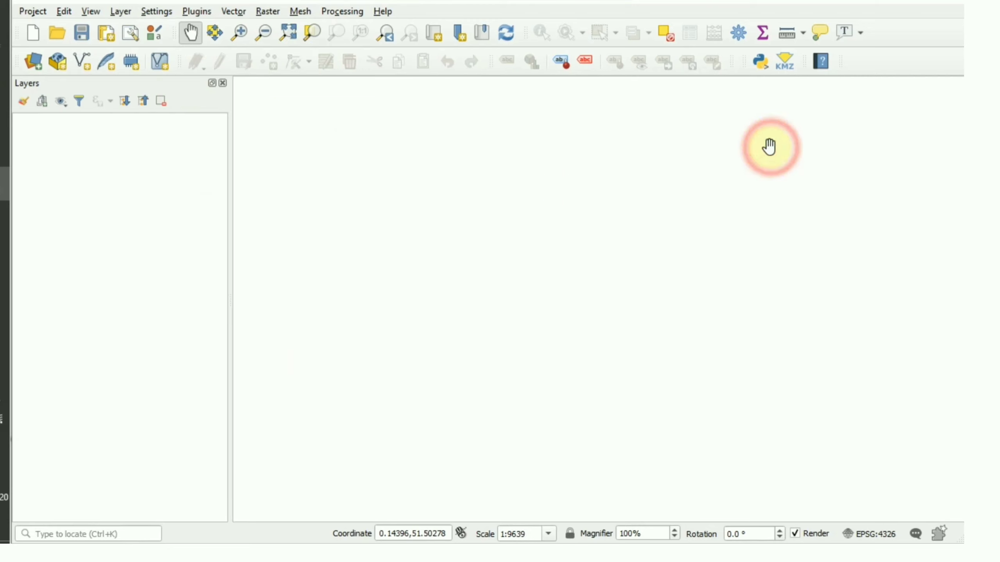
In QGIS, choose location (2).csv from the Desktop as the source file for a delimited text layer
left_click(34, 63)
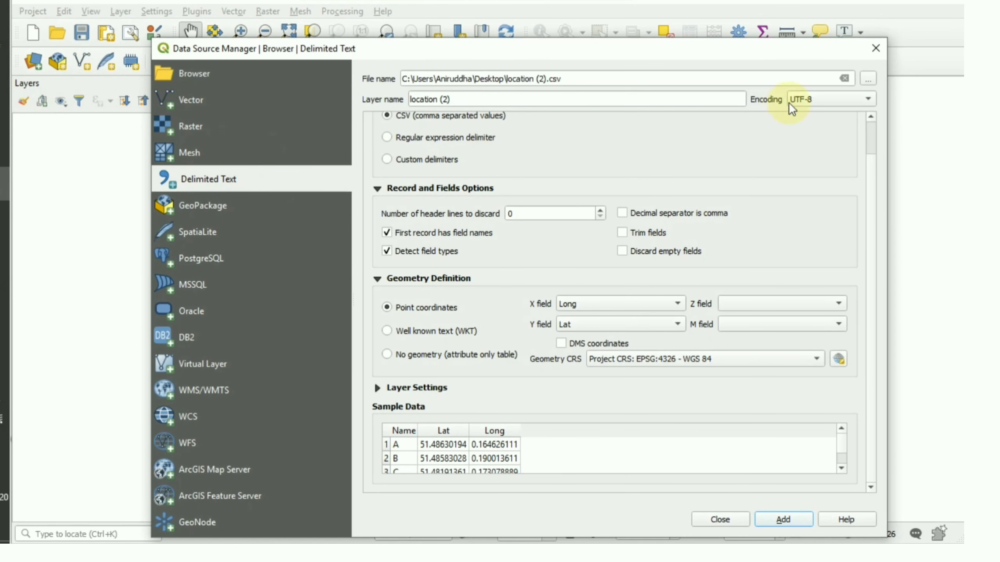
left_click(869, 79)
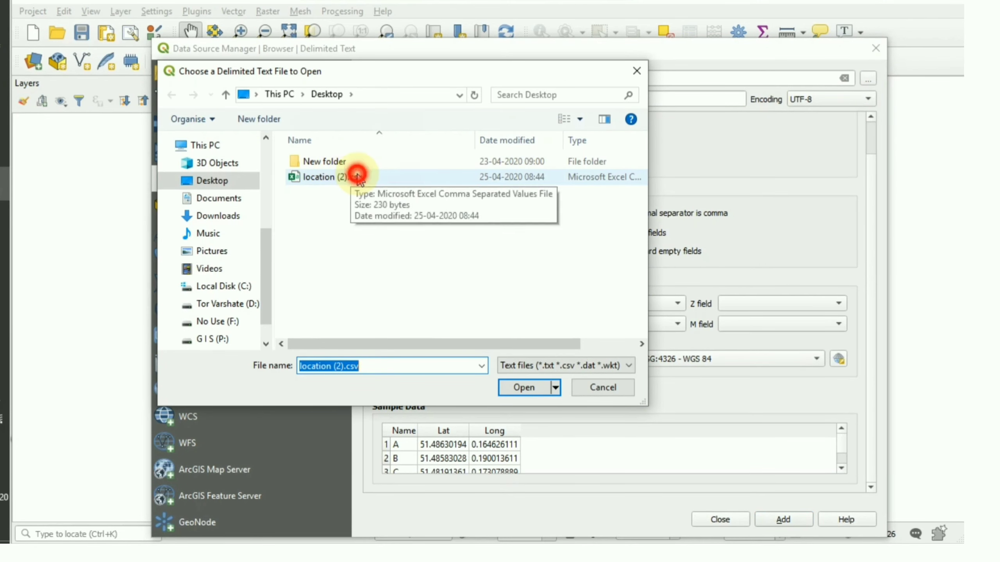
left_click(341, 178)
left_click(524, 388)
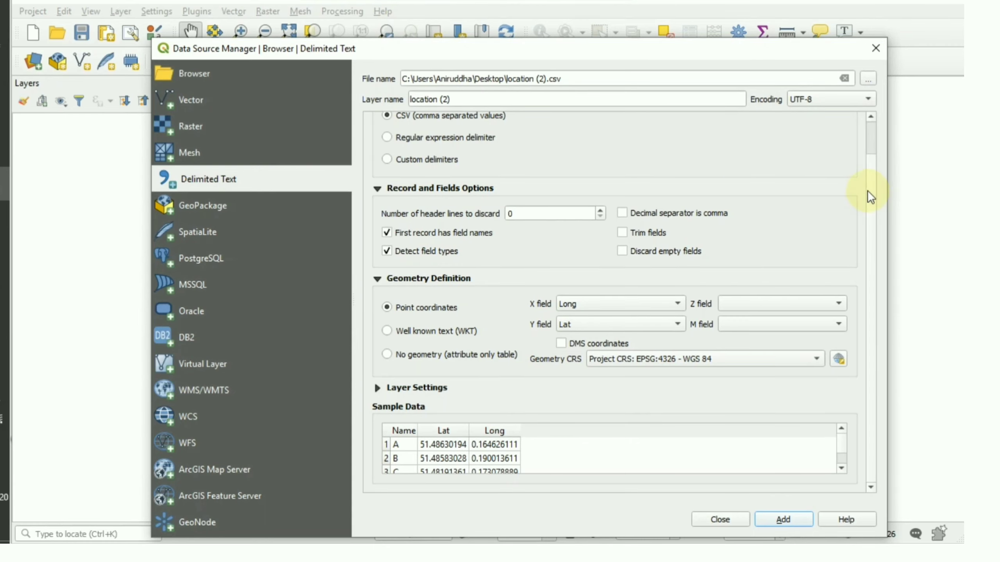
Examine the file's sample data with the record and geometry options collapsed, and expand both option groups again
scroll(871, 173, "up", 1)
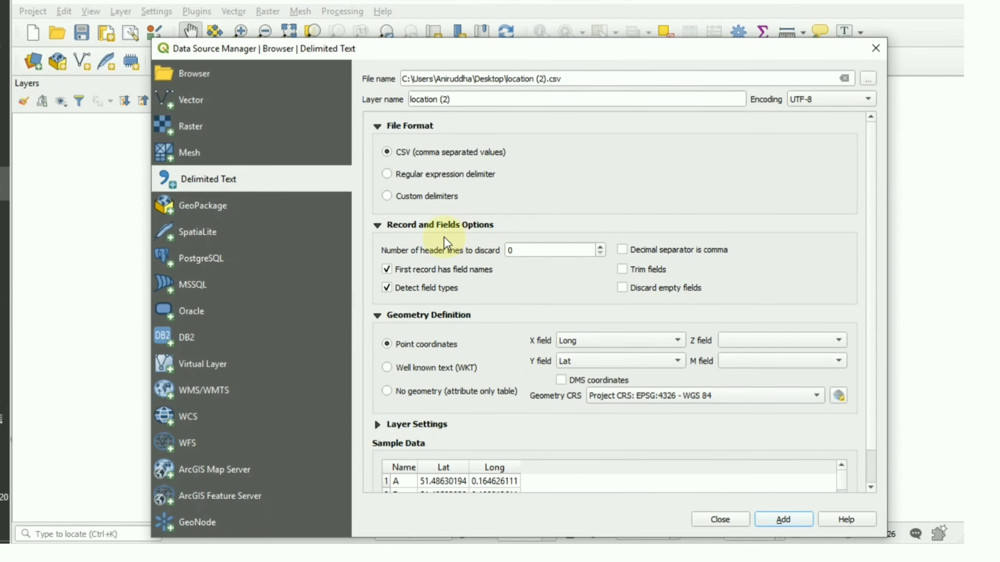
left_click(377, 225)
left_click(377, 244)
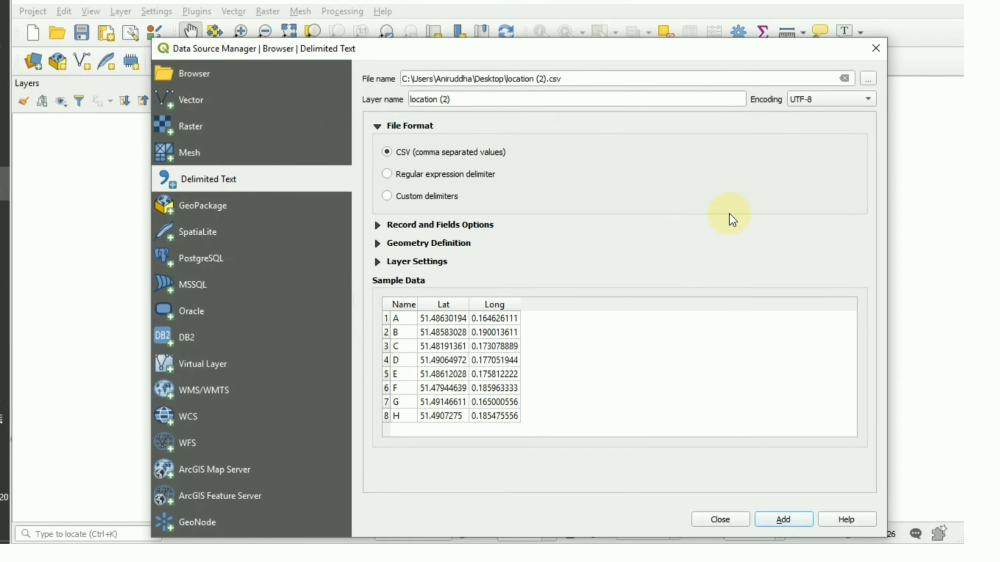
left_click(377, 226)
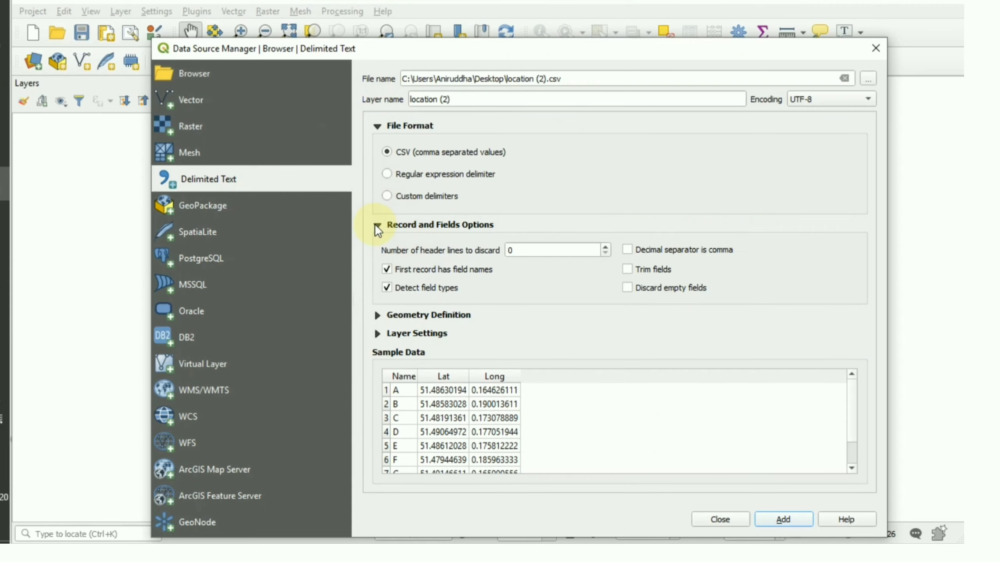
left_click(380, 317)
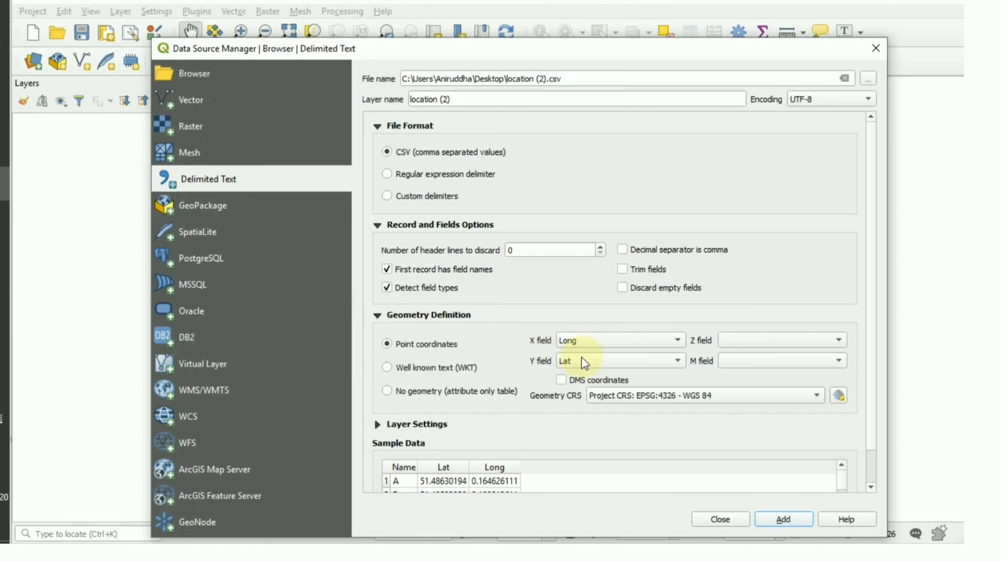
Define the point geometry with Long as X field, Lat as Y field and EPSG:4326 - WGS 84 as the geometry CRS
left_click(634, 340)
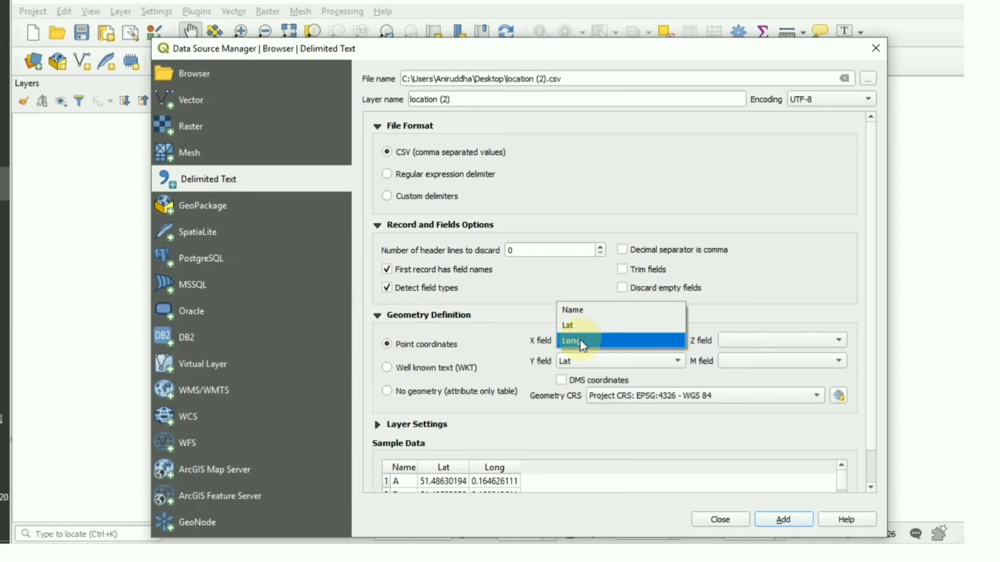
left_click(581, 342)
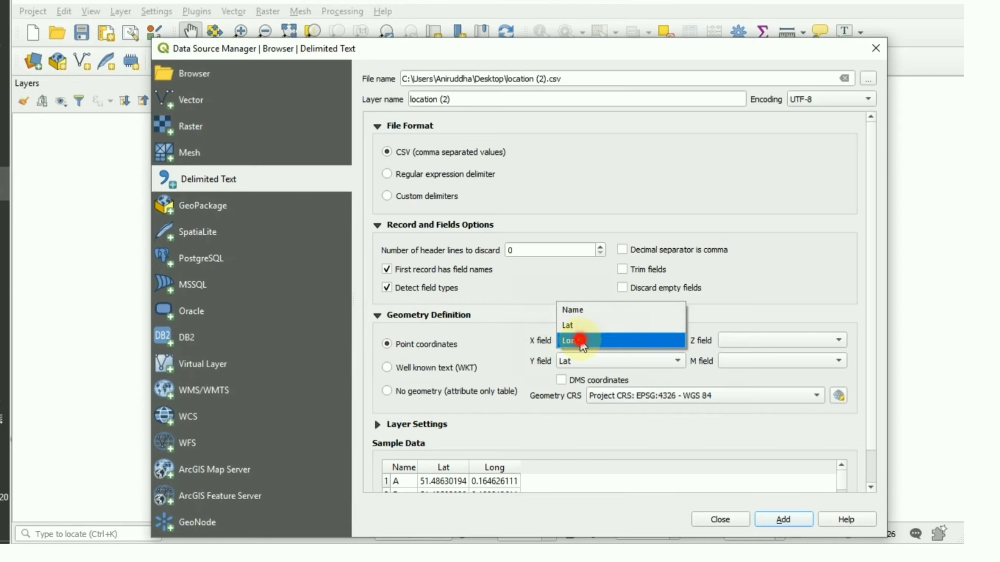
left_click(608, 363)
left_click(598, 362)
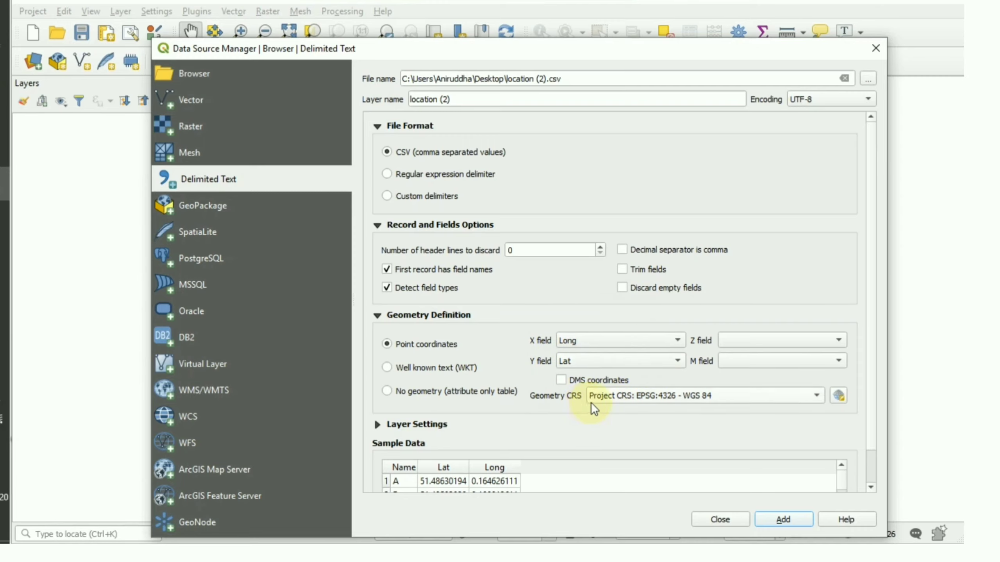
left_click(819, 396)
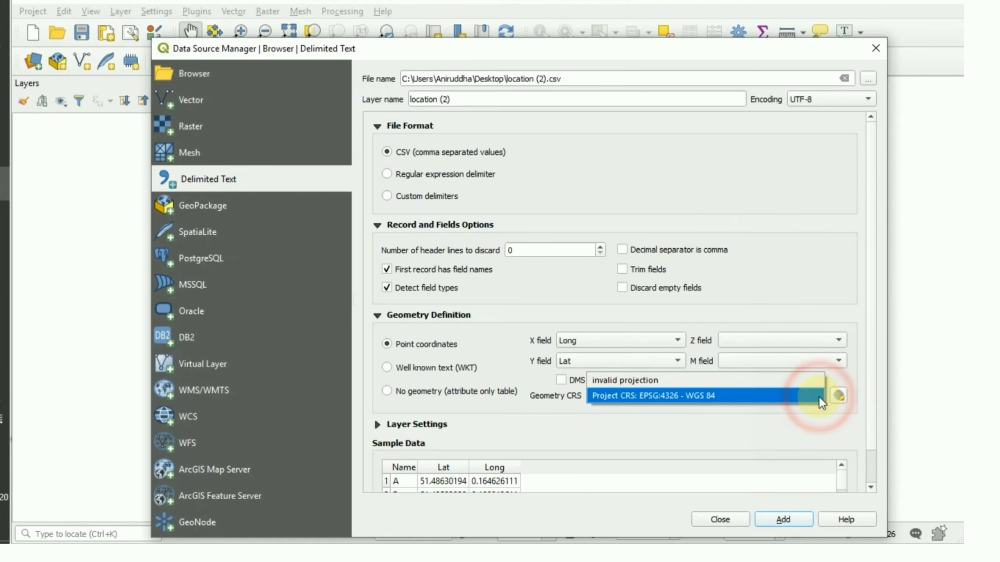
left_click(728, 398)
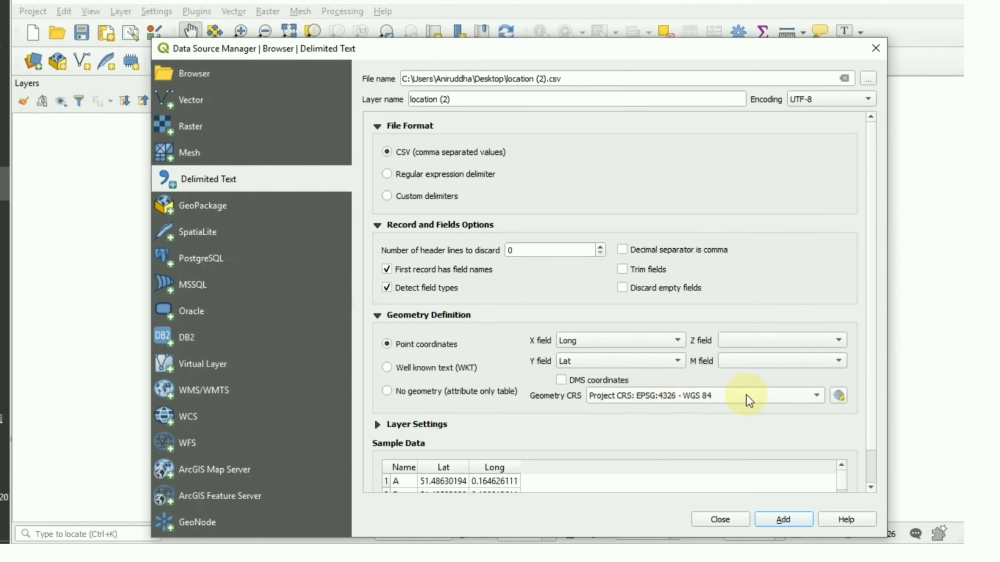
Add the location (2) delimited text layer to the map and close the Data Source Manager
left_click_drag(772, 45, 775, 6)
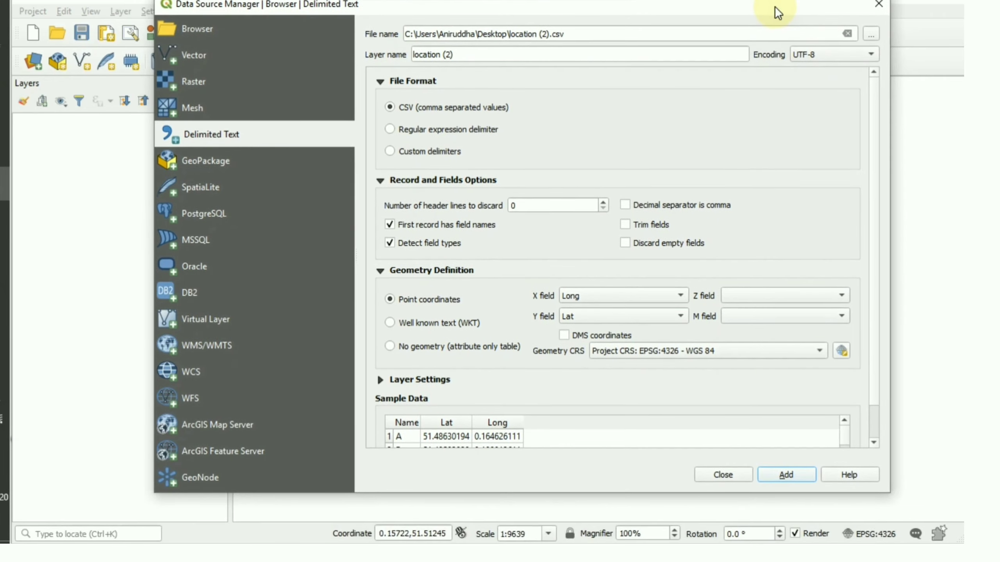
left_click(787, 475)
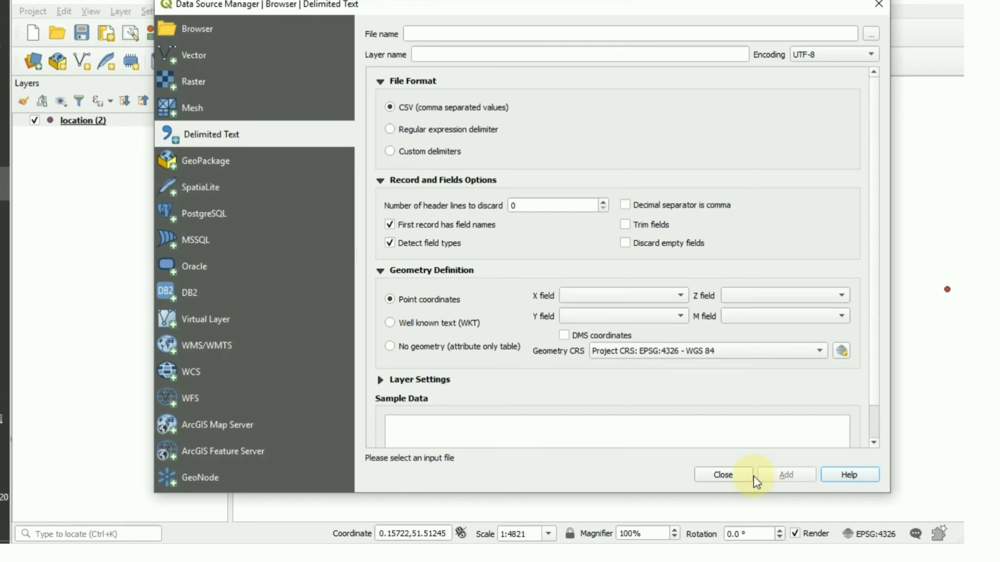
left_click(729, 475)
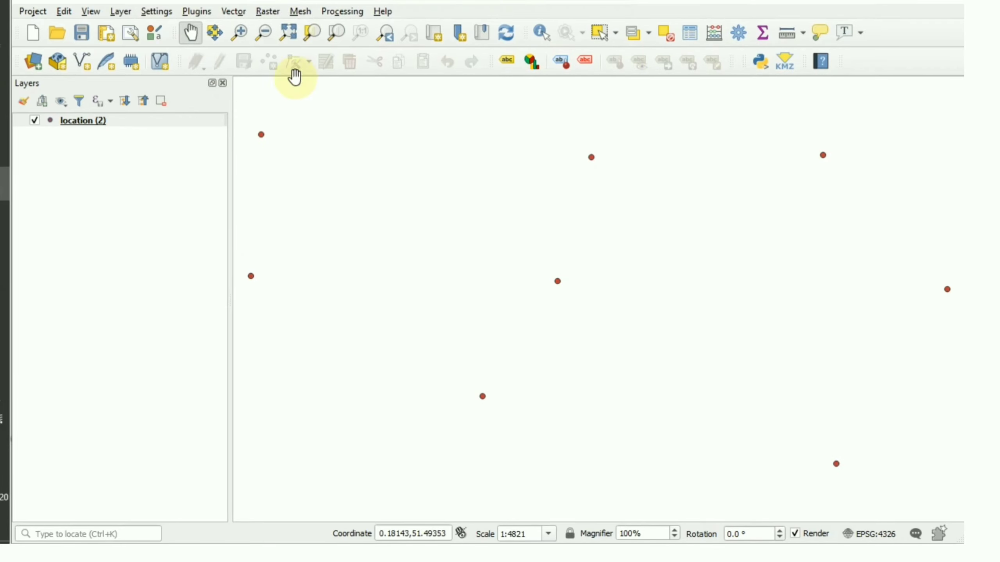
Start exporting the location (2) layer as an ESRI Shapefile named Point_Location, with the extent options collapsed
right_click(87, 121)
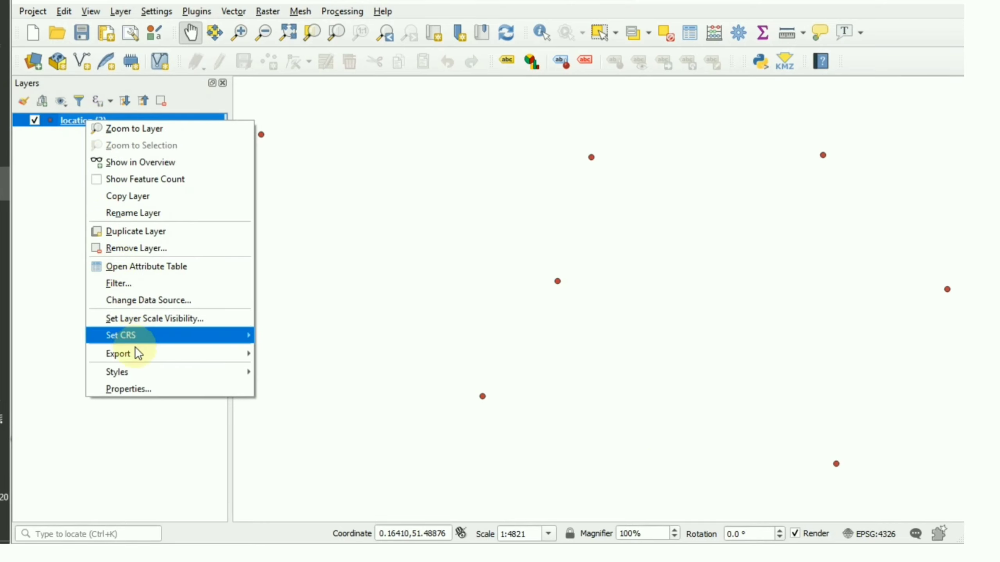
mouse_move(139, 352)
left_click(300, 357)
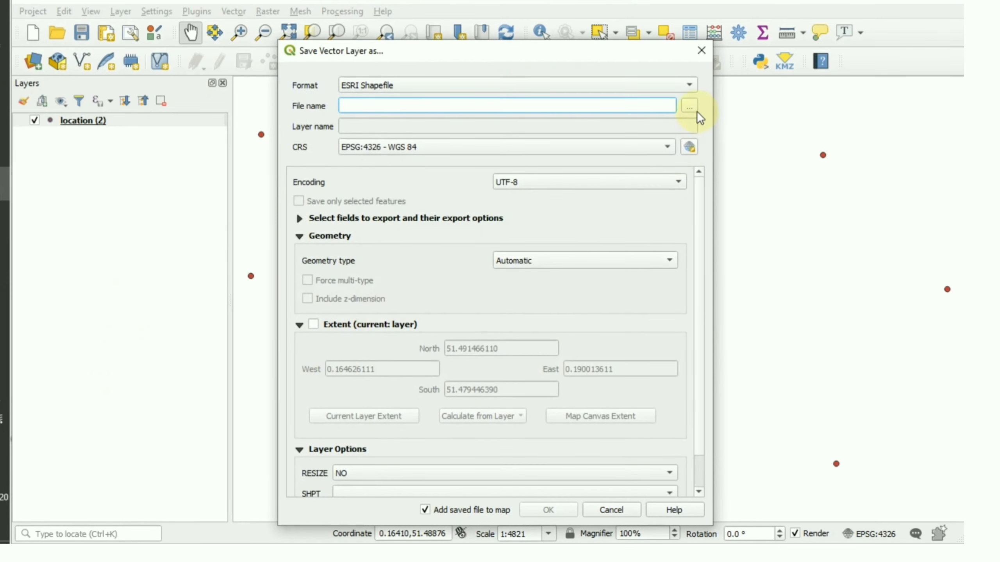
left_click(693, 86)
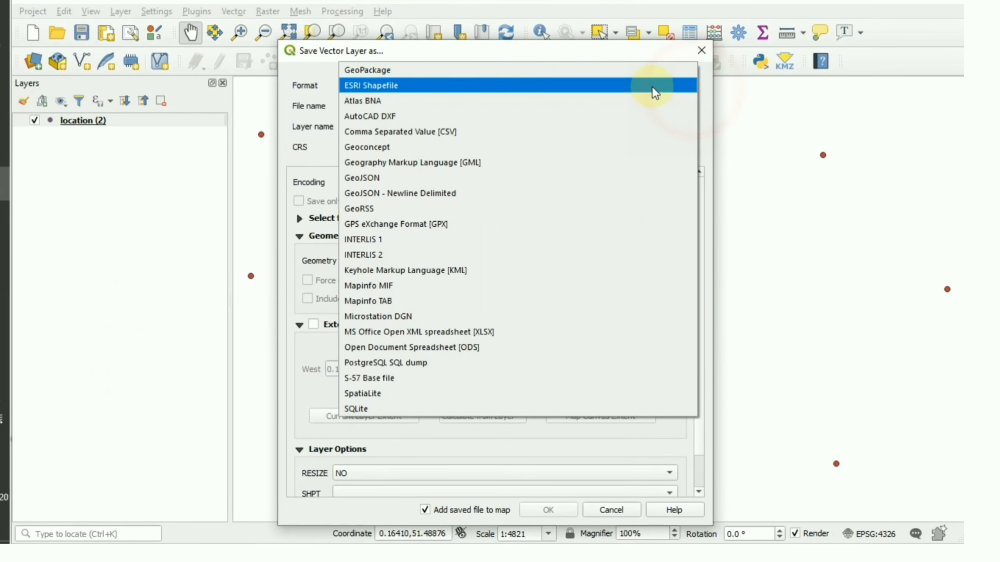
left_click(381, 87)
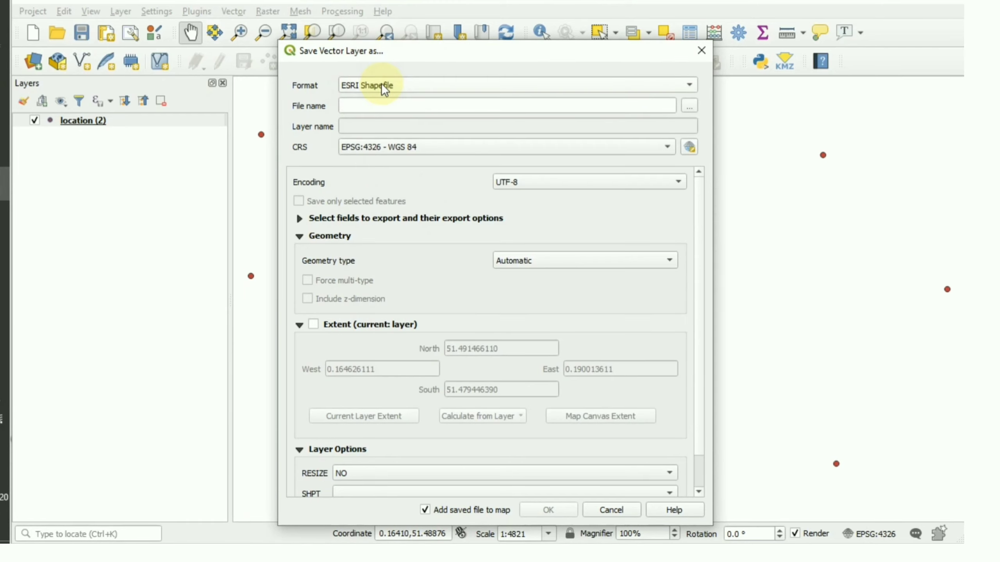
left_click(483, 107)
type("L")
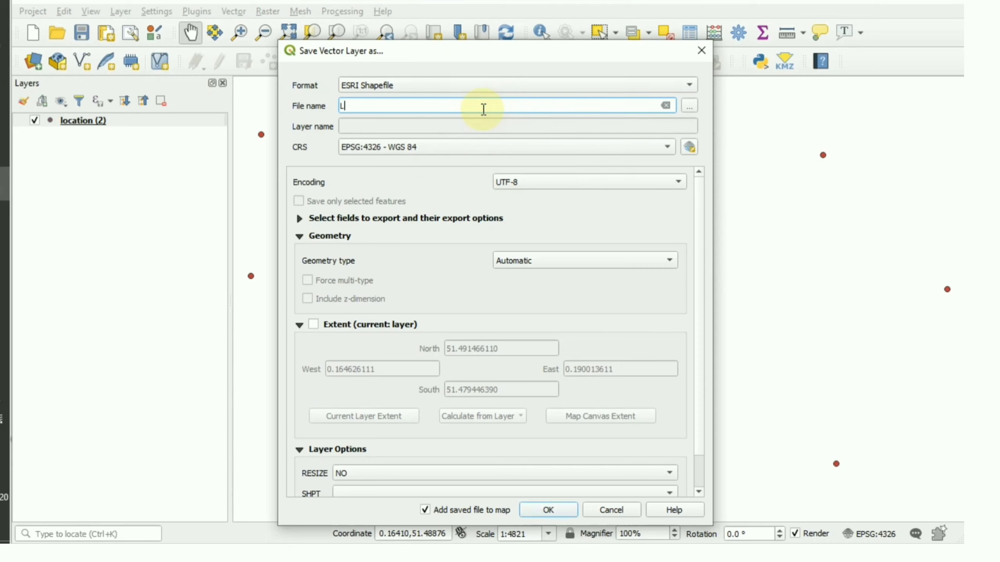
key("BackSpace")
type("Point_Location")
left_click(300, 325)
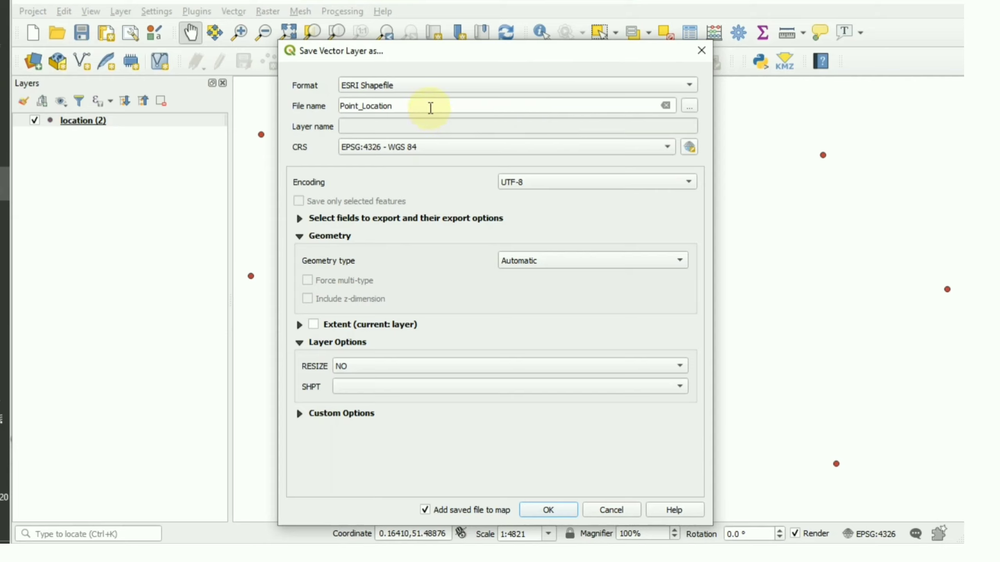
Set the Desktop as the destination for Point_Location.shp and export the layer, adding it to the map
left_click_drag(430, 107, 360, 109)
right_click(364, 107)
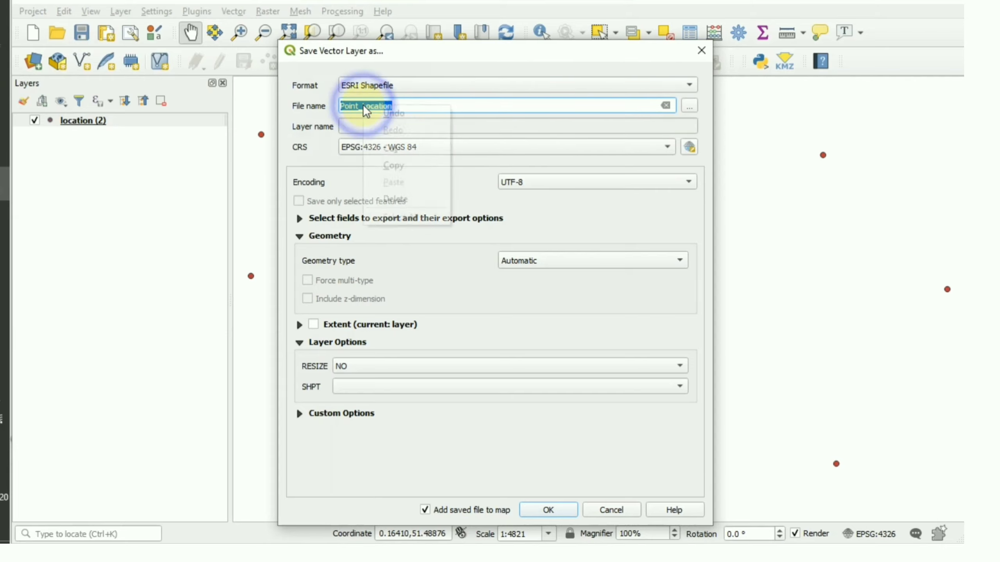
left_click(392, 162)
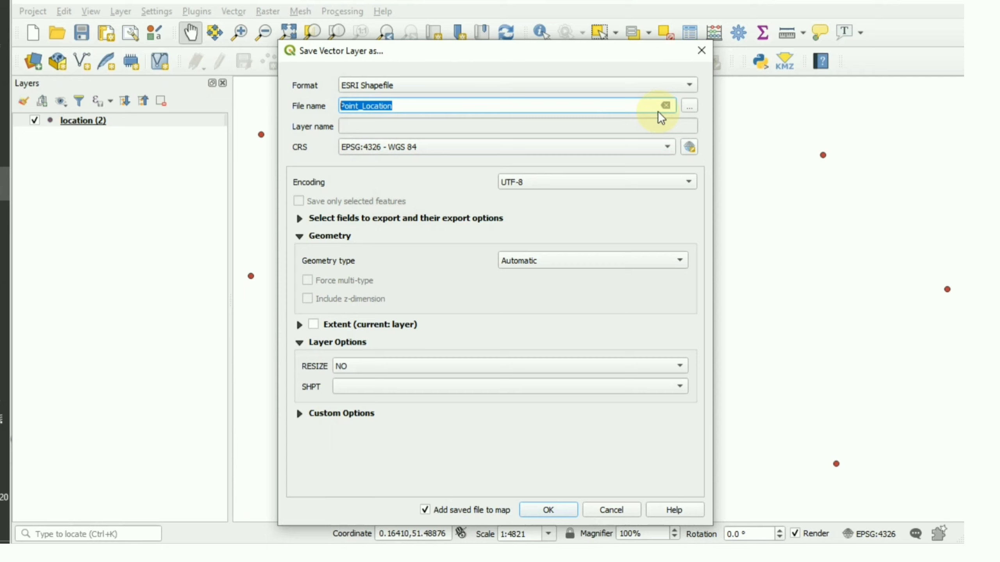
left_click(689, 105)
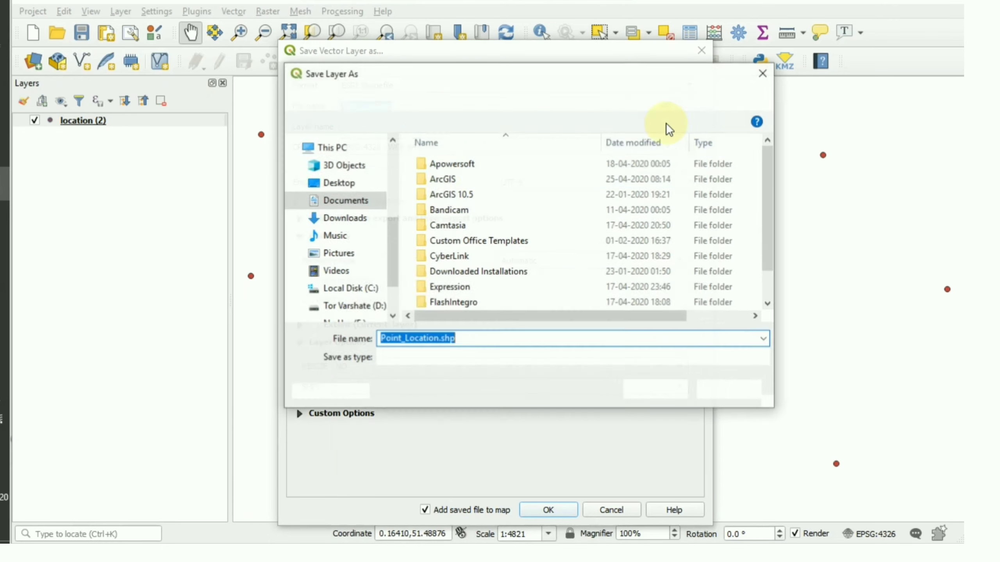
scroll(346, 177, "up", 5)
left_click(339, 172)
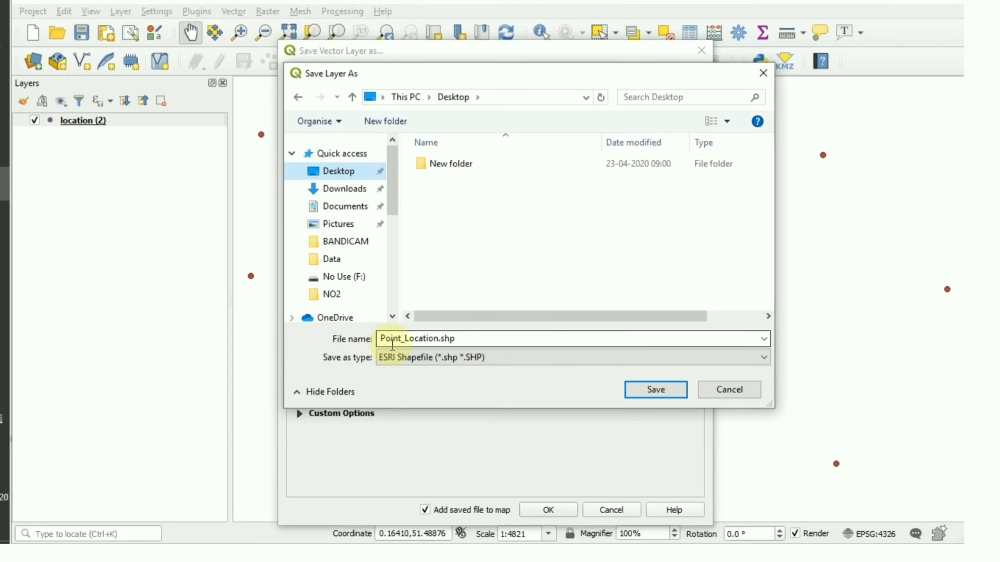
left_click(654, 392)
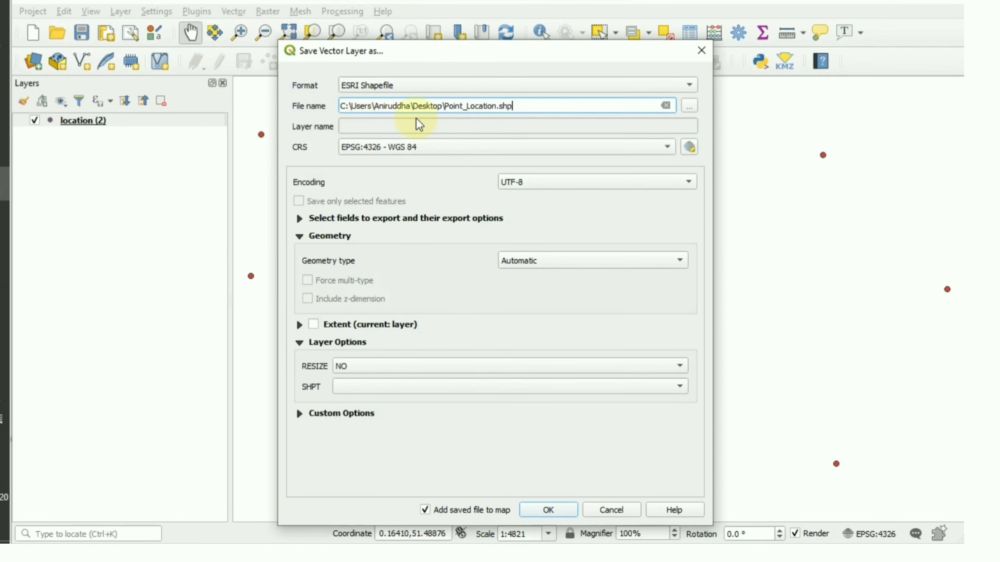
left_click(553, 512)
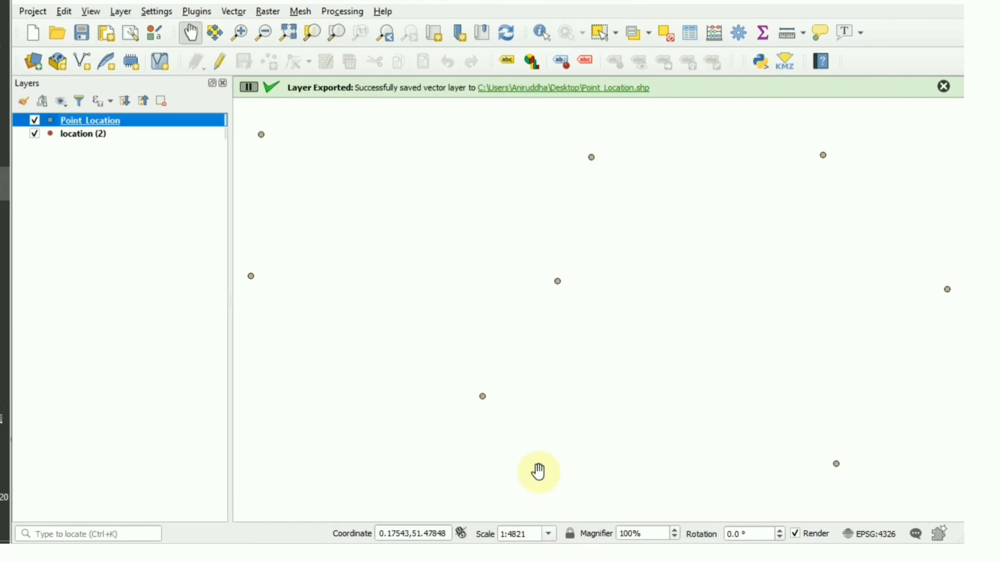
Open the context menu of the original location (2) layer
right_click(80, 132)
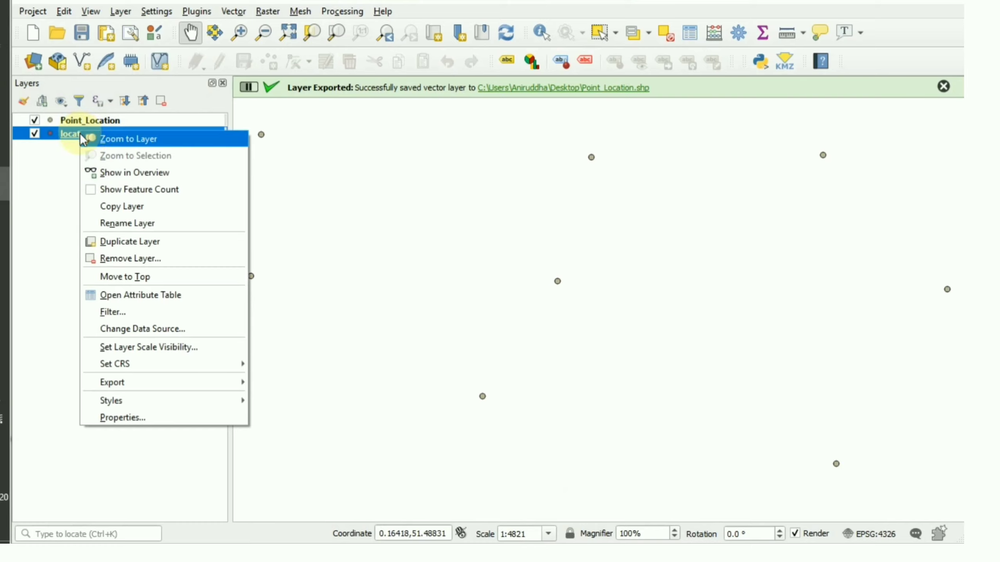